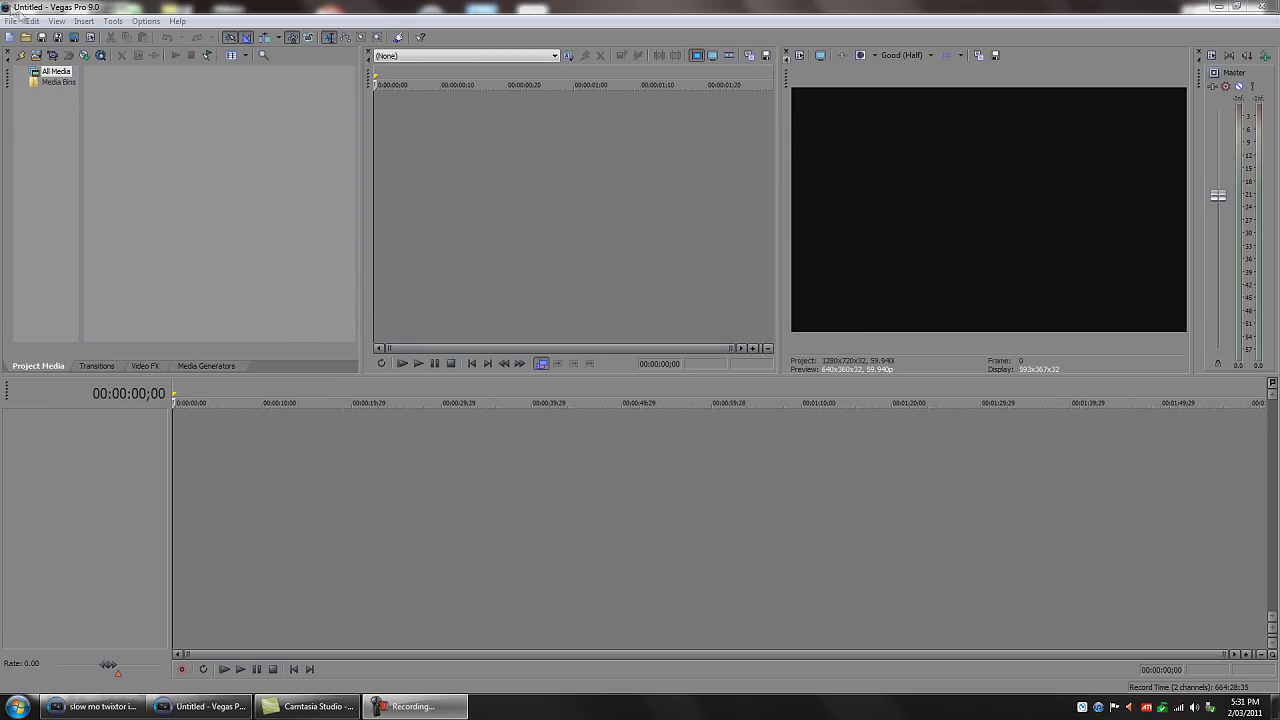
- Import the clip "countdown 5man wdragonov" from the CLIPS folder and place it at the start of the timeline
{"action": "left_click", "coordinate": [12, 20]}
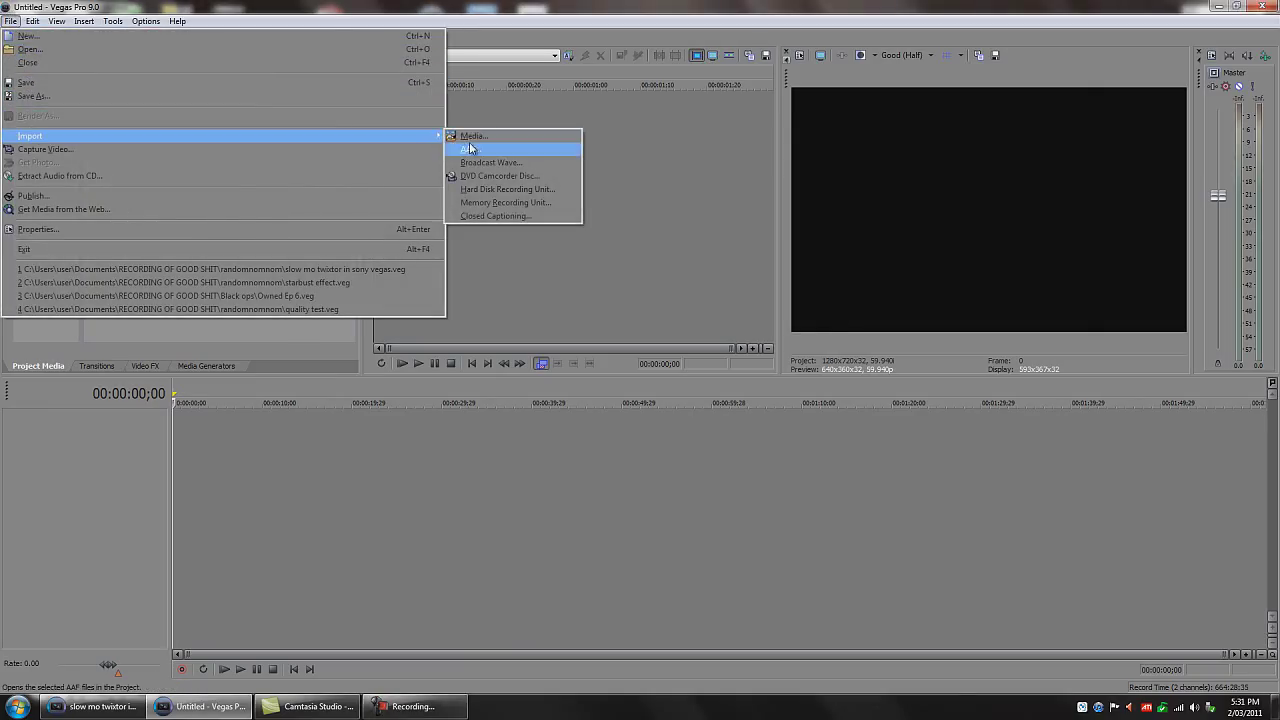
{"action": "left_click", "coordinate": [472, 136]}
{"action": "left_click", "coordinate": [767, 195]}
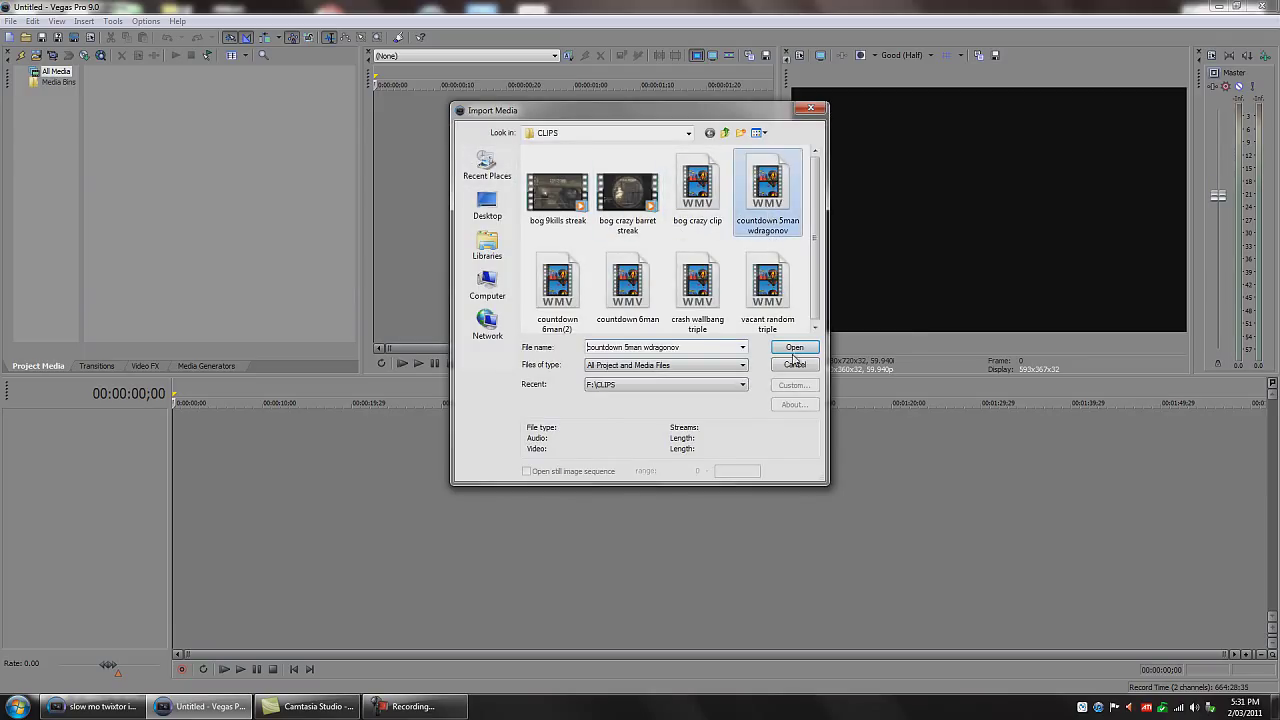
{"action": "left_click", "coordinate": [794, 347]}
{"action": "left_click_drag", "start_coordinate": [120, 95], "coordinate": [187, 440]}
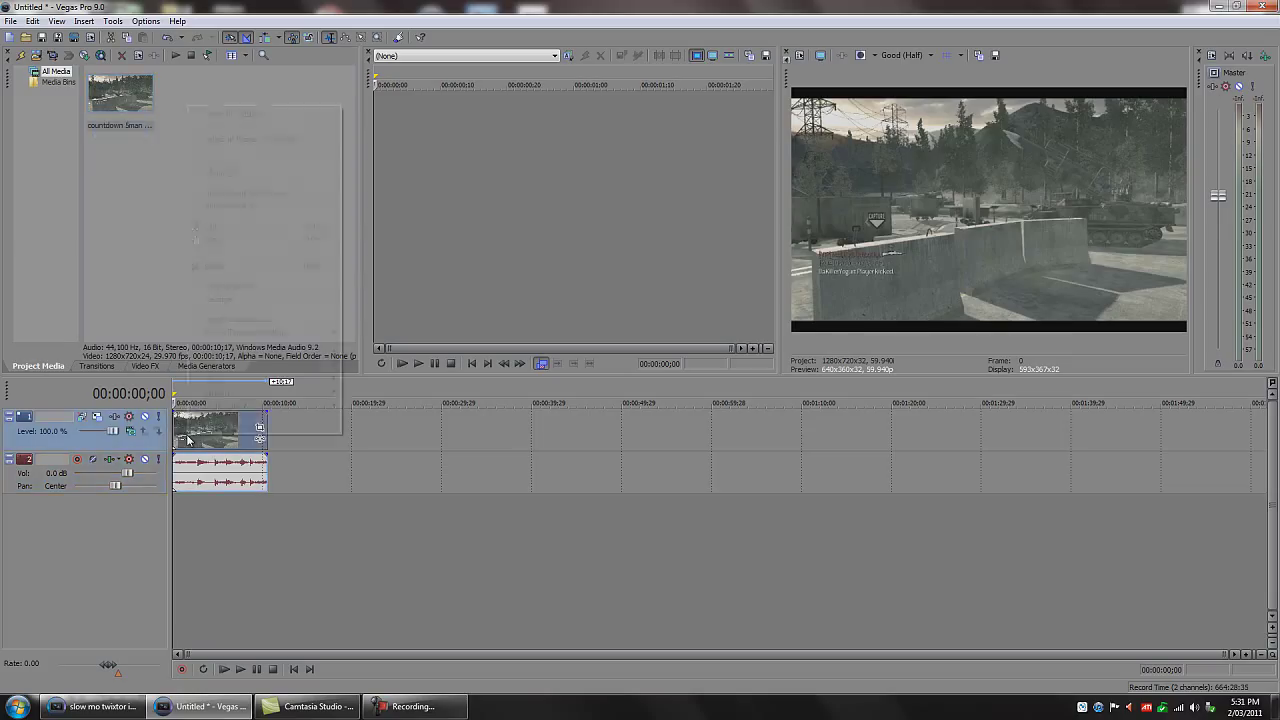
- Turn off Maintain aspect ratio and choose Disable resample in the video clip's properties
{"action": "right_click", "coordinate": [188, 438]}
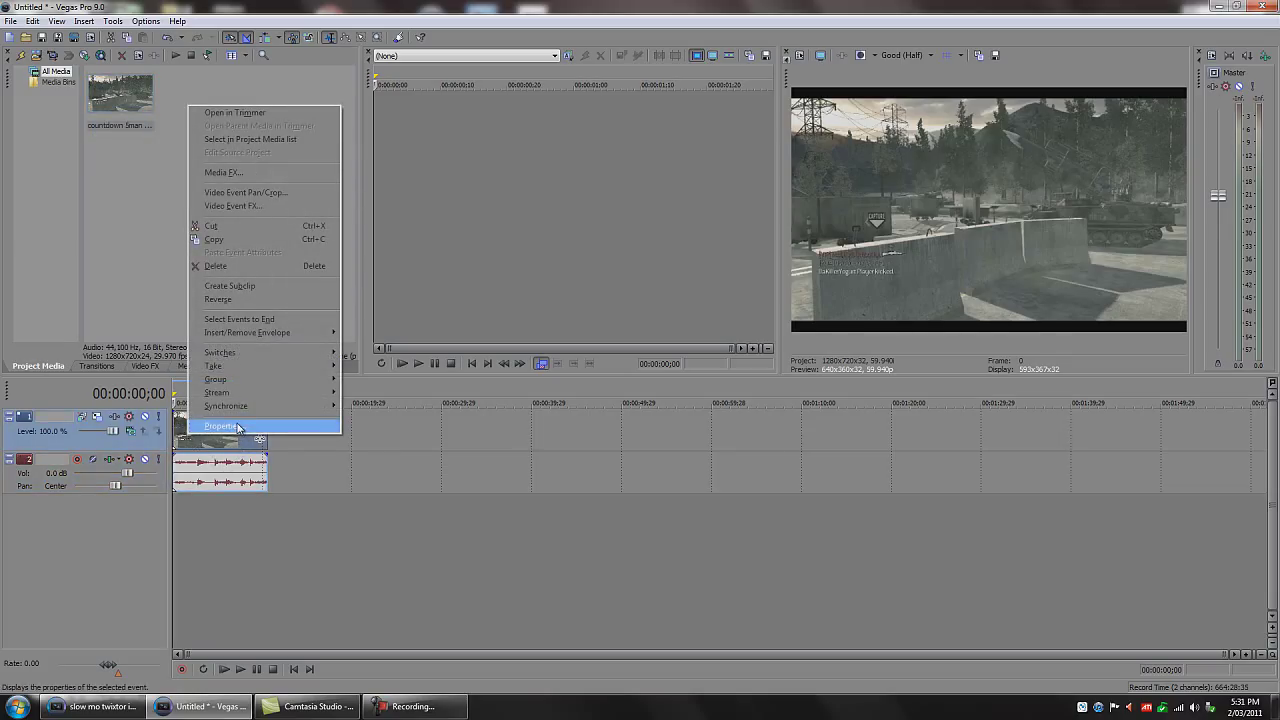
{"action": "left_click", "coordinate": [238, 427]}
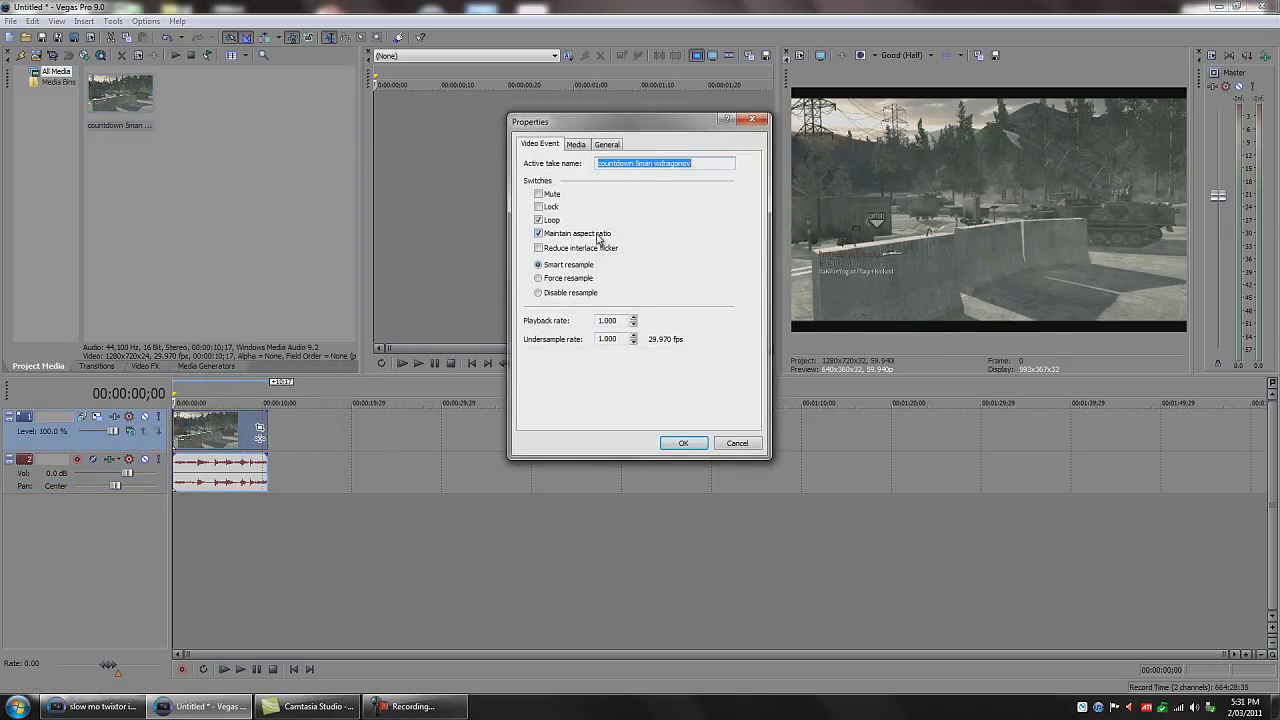
{"action": "left_click", "coordinate": [538, 233]}
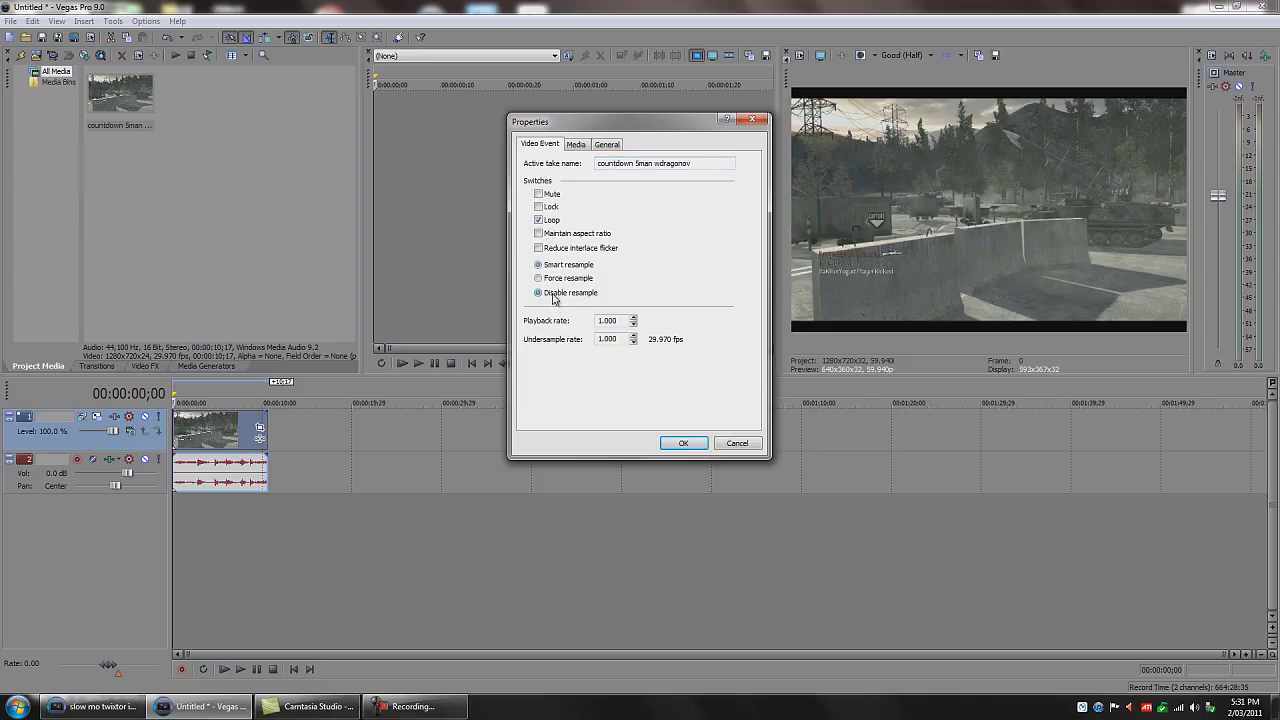
{"action": "left_click", "coordinate": [683, 443]}
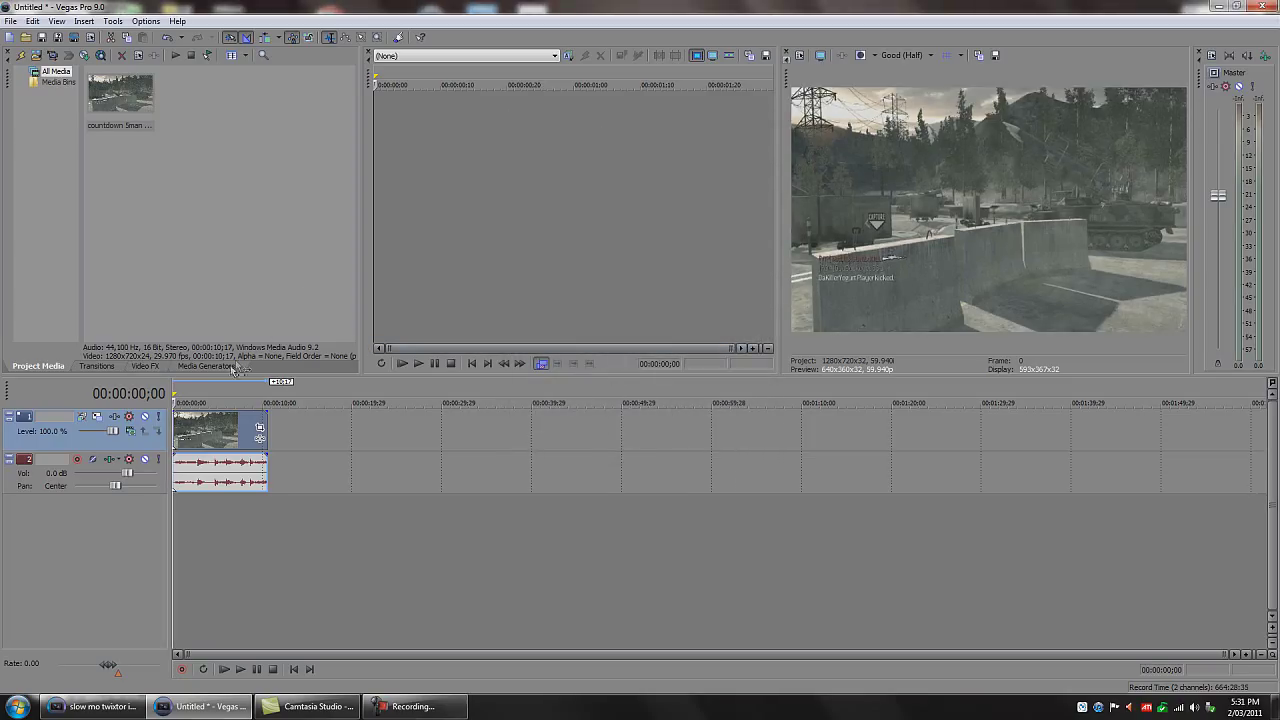
- Apply the Brightness and Contrast effect with the "Beast lighter" preset to the video clip
{"action": "right_click", "coordinate": [210, 435]}
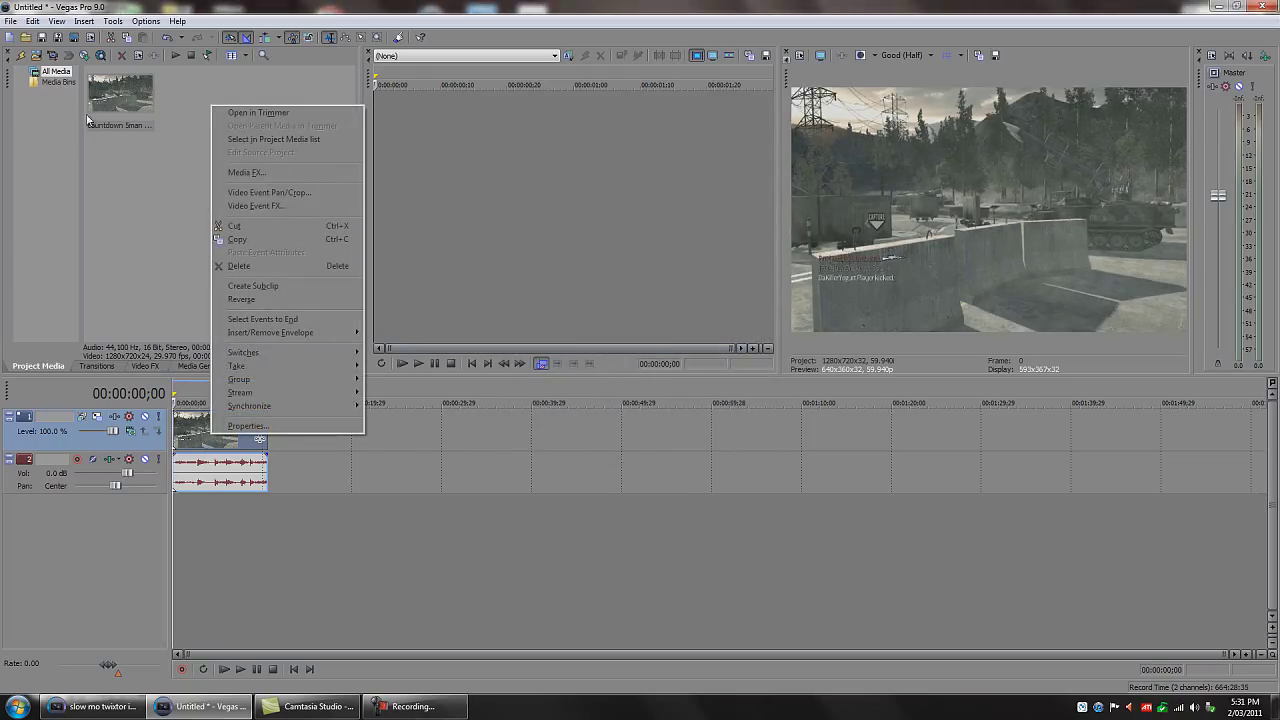
{"action": "left_click", "coordinate": [148, 367]}
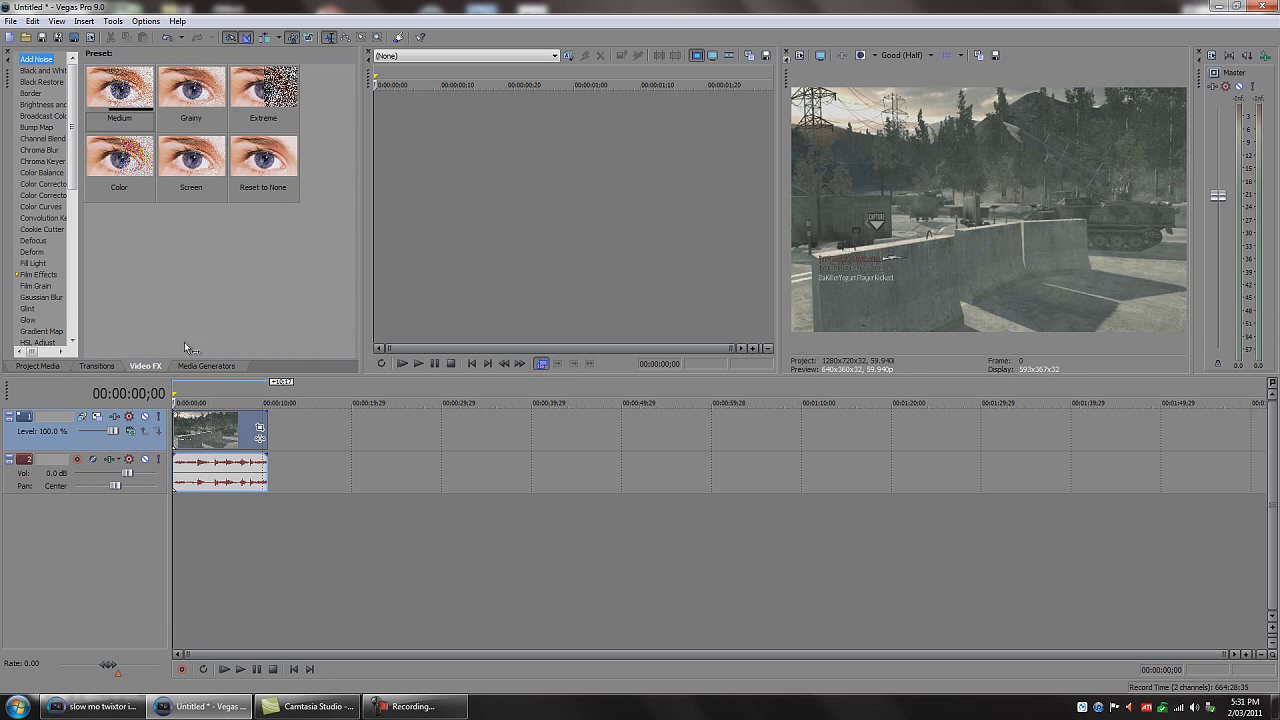
{"action": "left_click", "coordinate": [44, 104]}
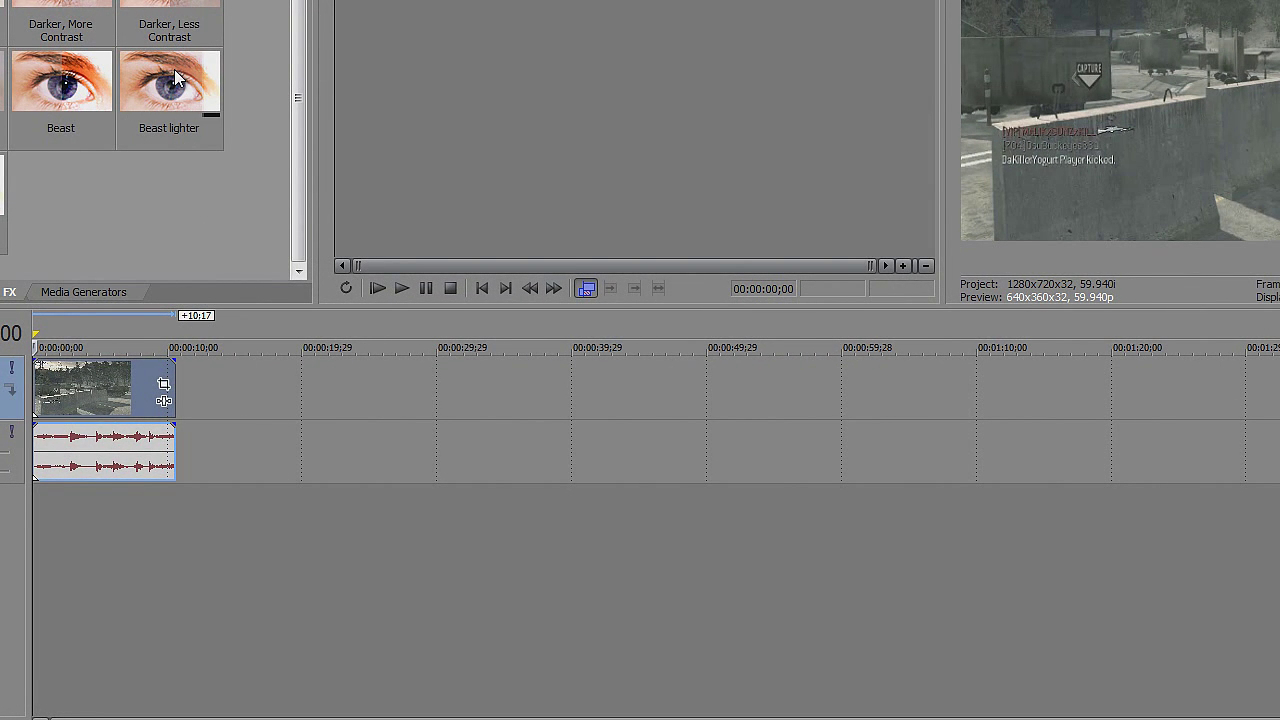
{"action": "left_click_drag", "start_coordinate": [172, 70], "coordinate": [64, 374]}
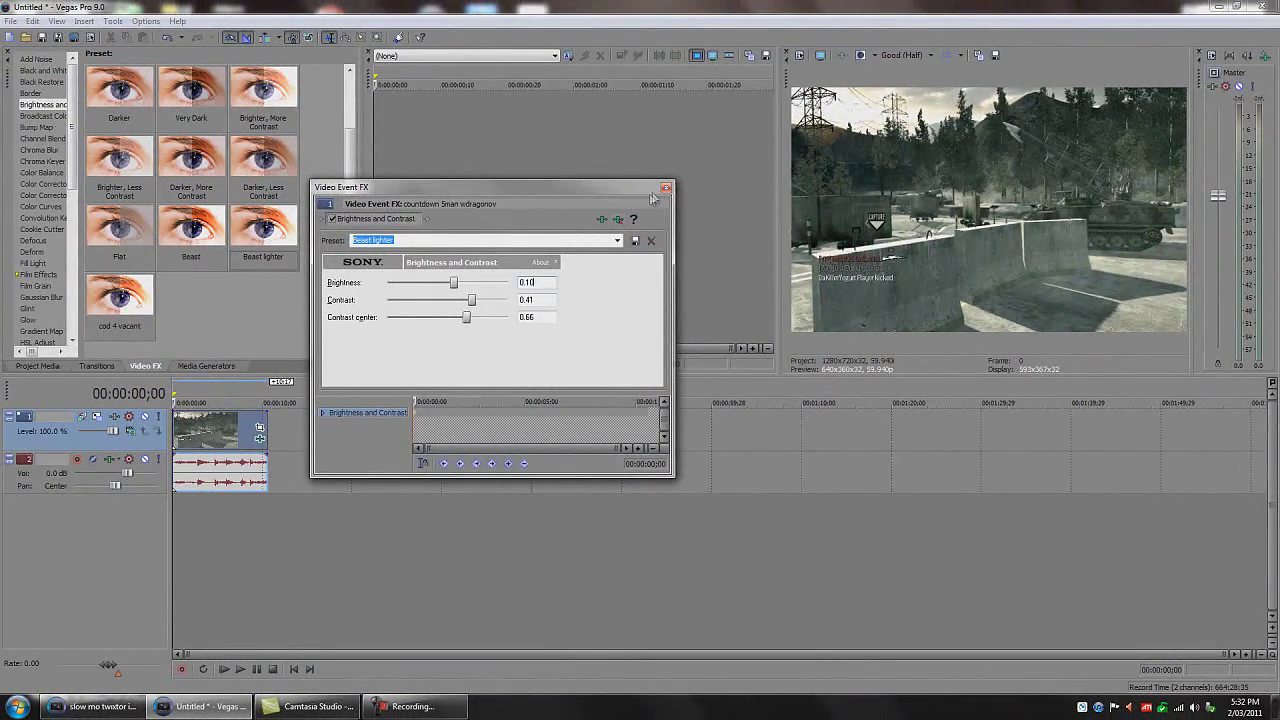
{"action": "left_click", "coordinate": [665, 187]}
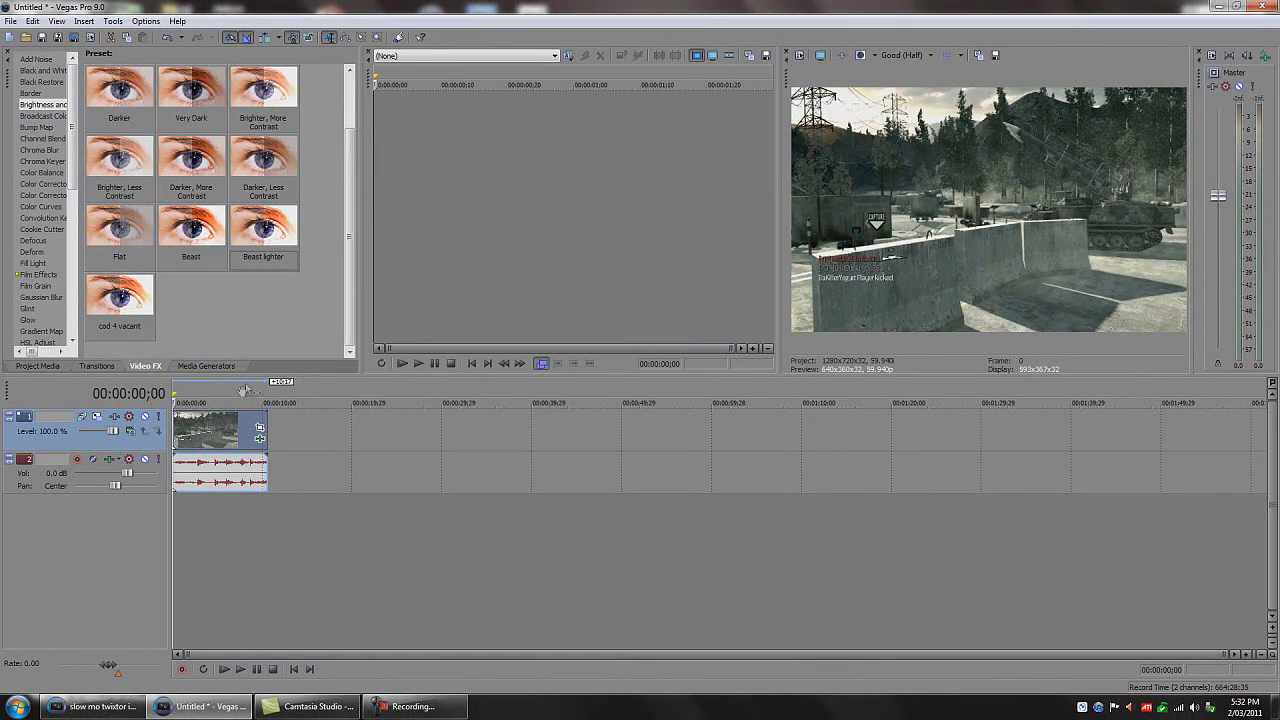
- Add the Sharpen effect with the "Reset to None" preset to the video clip
{"action": "scroll", "coordinate": [243, 395], "scroll_direction": "up", "scroll_amount": 1}
{"action": "left_click", "coordinate": [86, 366]}
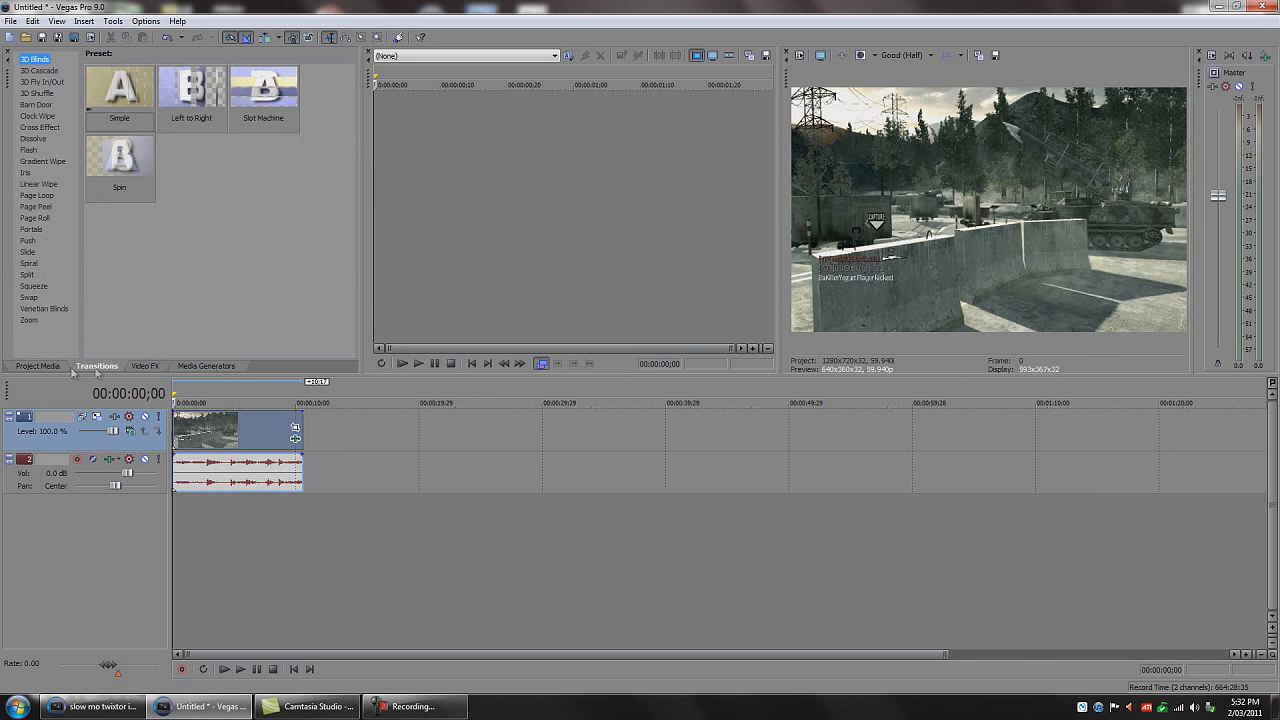
{"action": "left_click", "coordinate": [150, 366]}
{"action": "scroll", "coordinate": [62, 163], "scroll_direction": "down", "scroll_amount": 8}
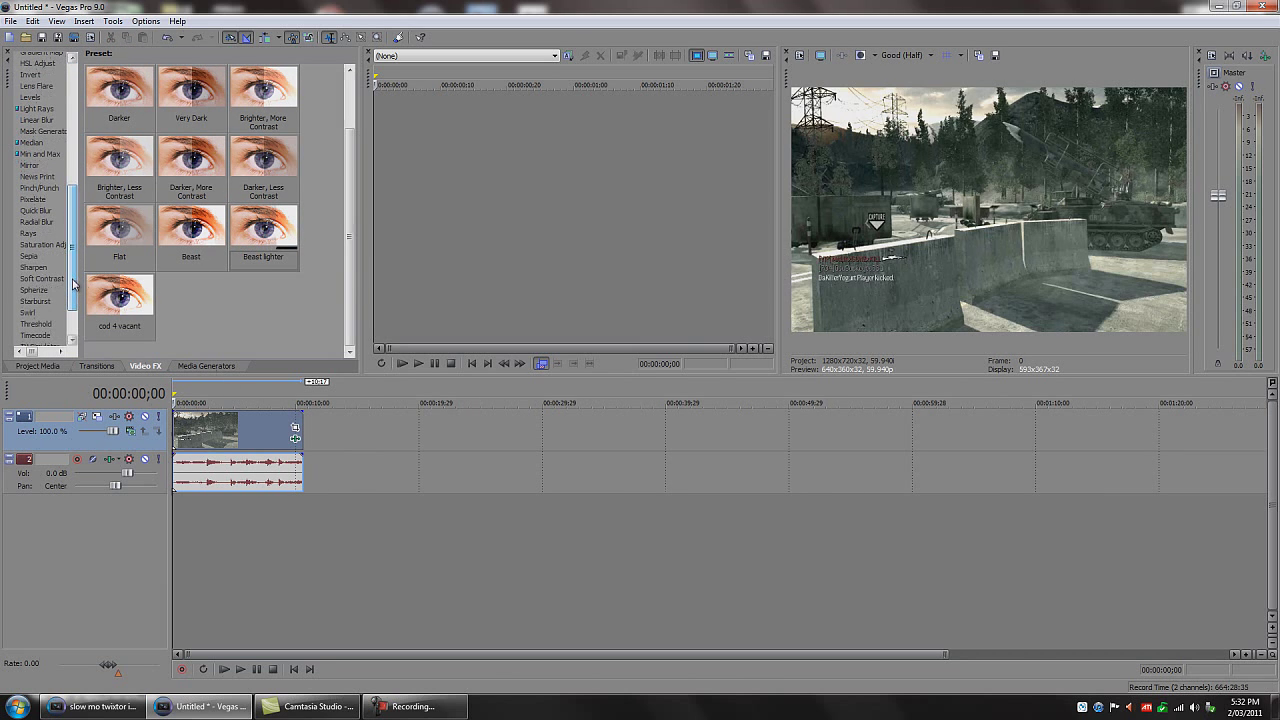
{"action": "left_click", "coordinate": [45, 267]}
{"action": "left_click_drag", "start_coordinate": [120, 100], "coordinate": [211, 418]}
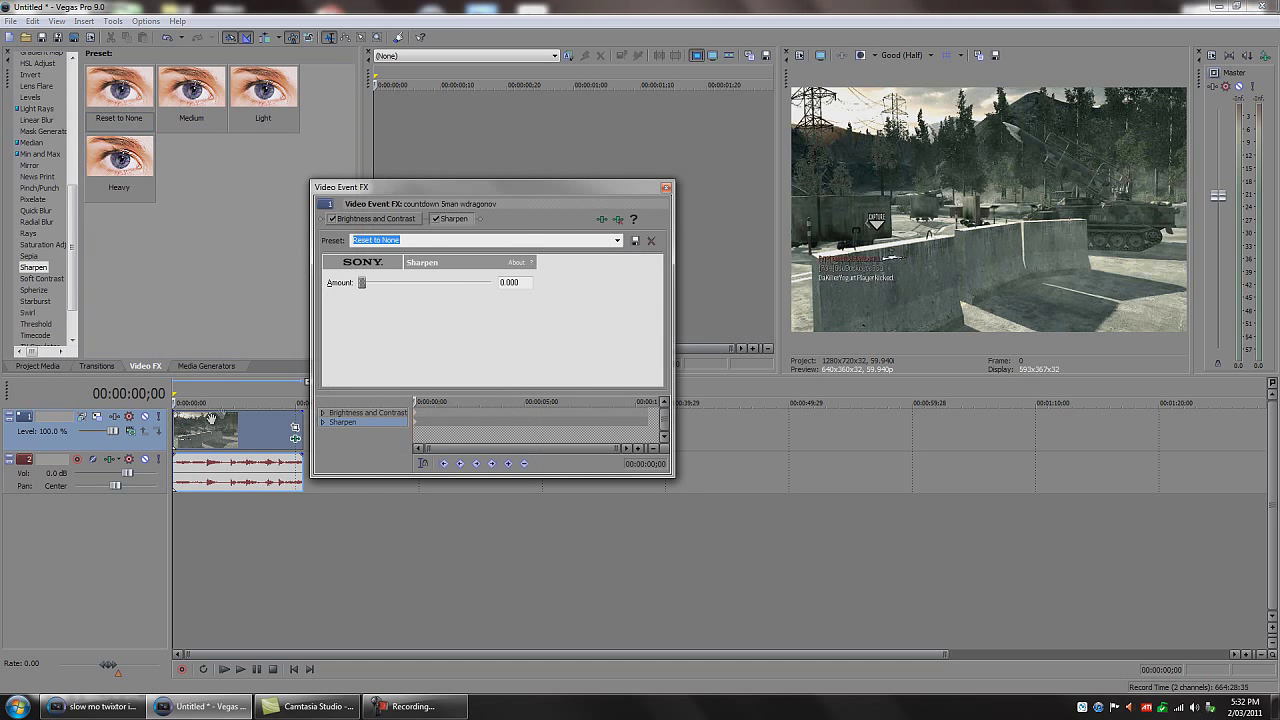
{"action": "left_click", "coordinate": [666, 187]}
{"action": "left_click_drag", "start_coordinate": [72, 214], "coordinate": [78, 80]}
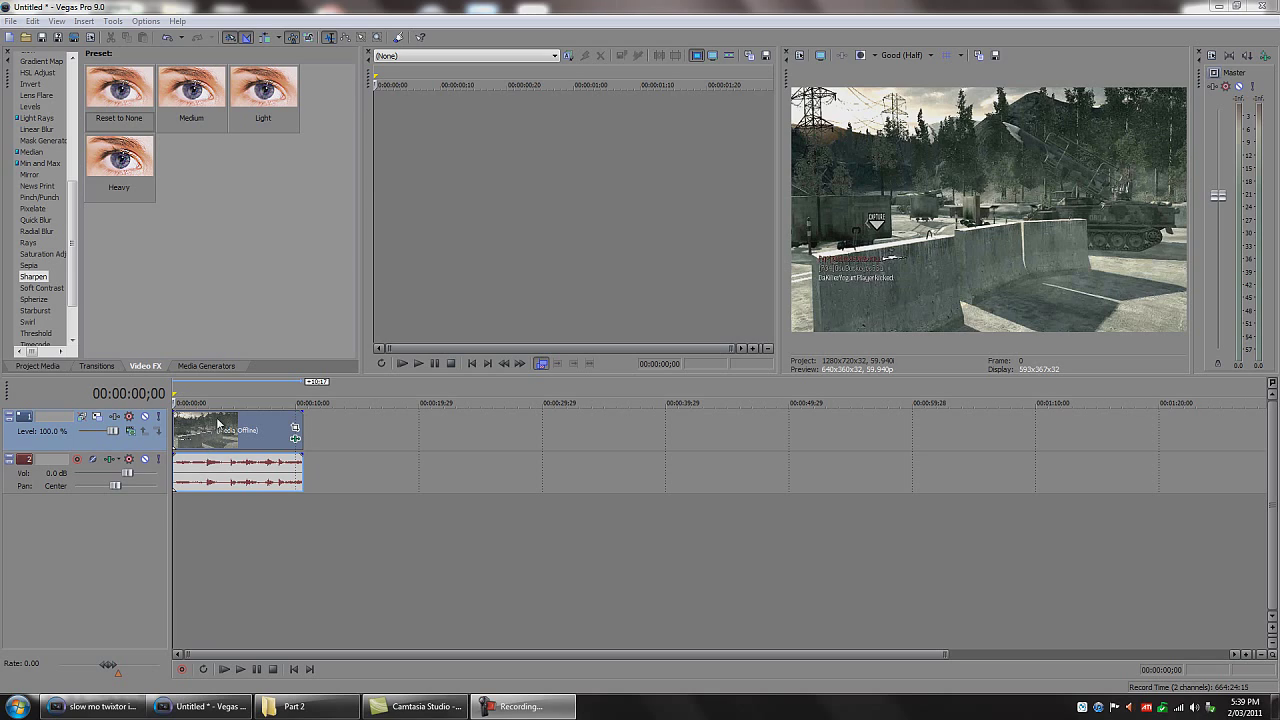
- Split the clip at 00:00:08;28 on the timeline
{"action": "left_click", "coordinate": [244, 437]}
{"action": "left_click", "coordinate": [250, 430]}
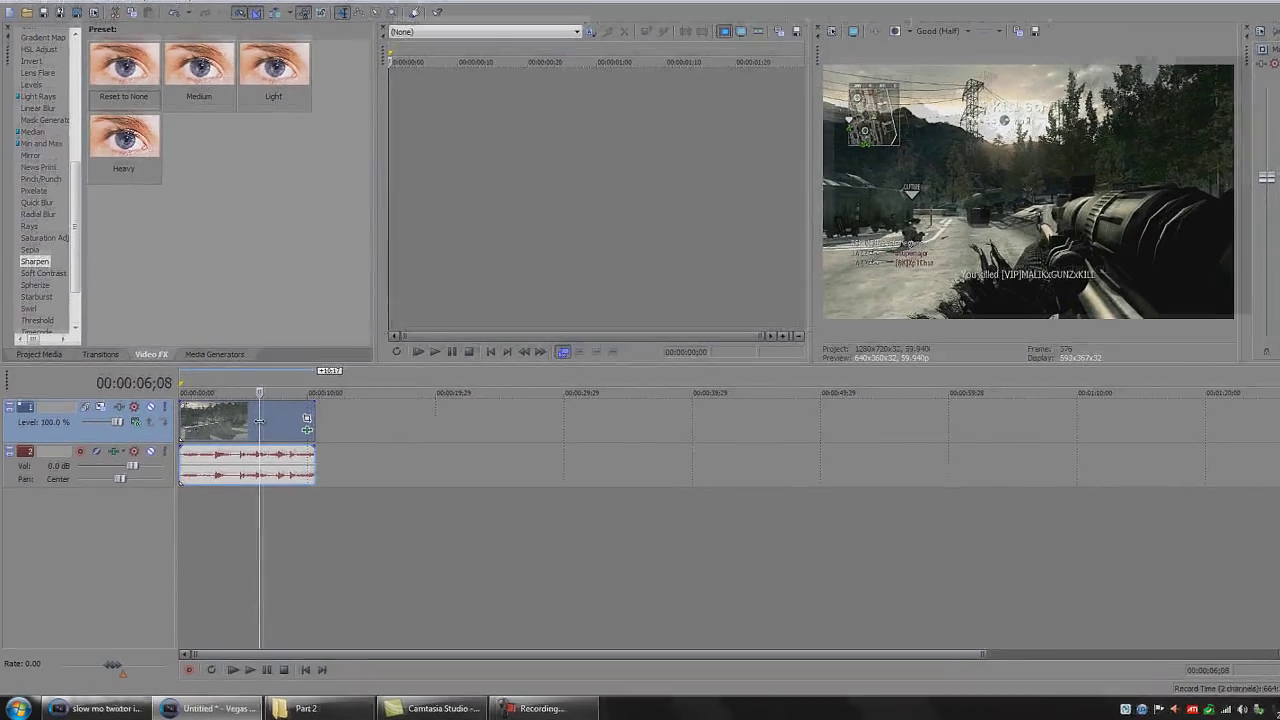
{"action": "left_click", "coordinate": [277, 421]}
{"action": "left_click", "coordinate": [289, 422]}
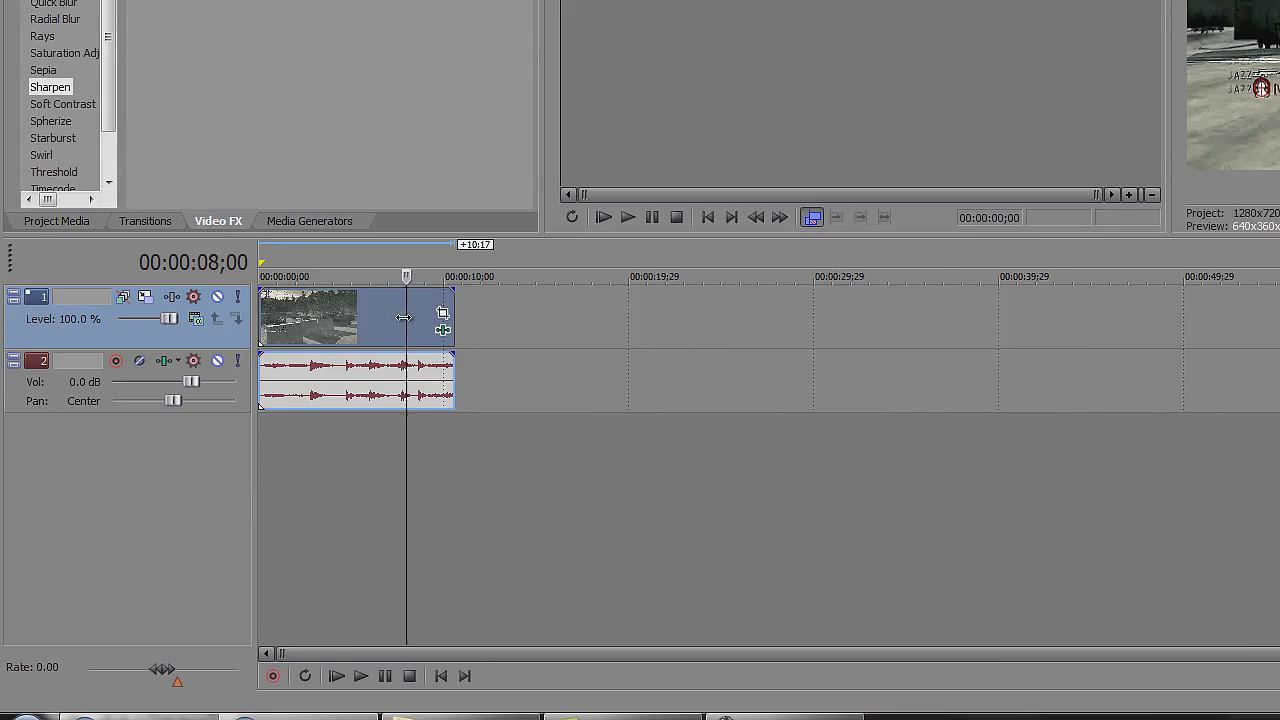
{"action": "left_click", "coordinate": [405, 314]}
{"action": "left_click", "coordinate": [407, 311]}
{"action": "left_click", "coordinate": [409, 308]}
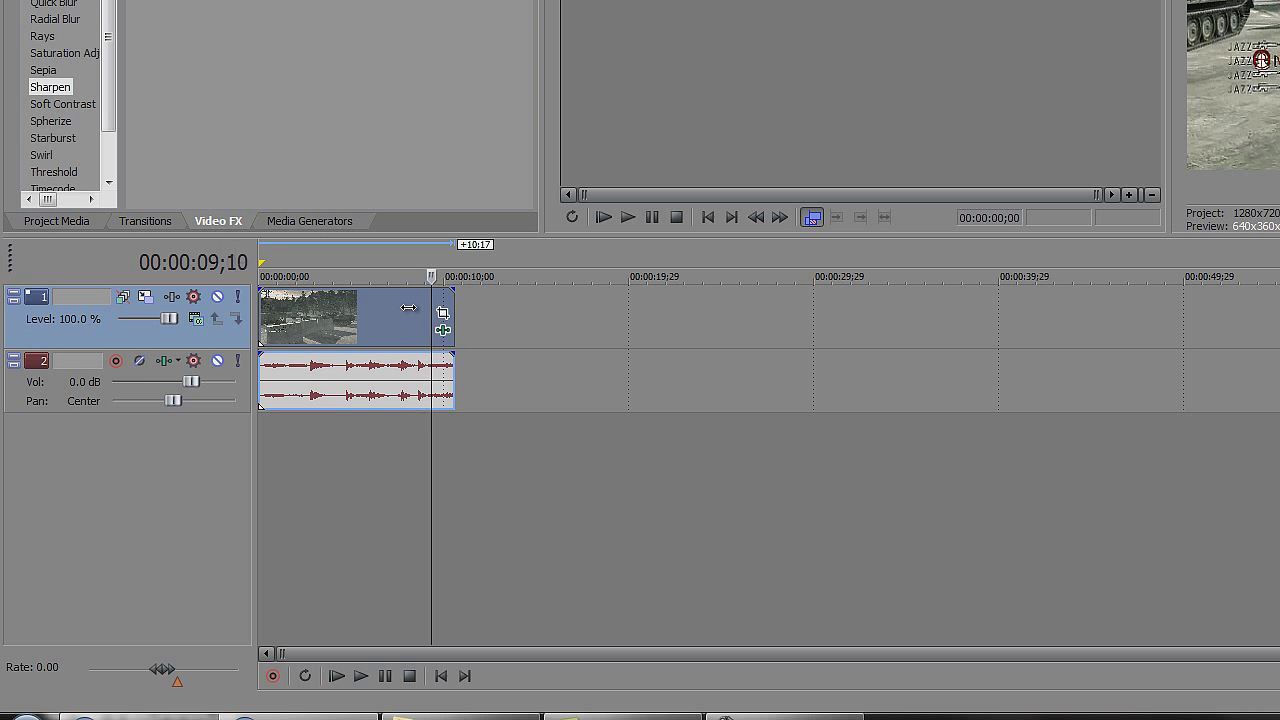
{"action": "key", "text": "j"}
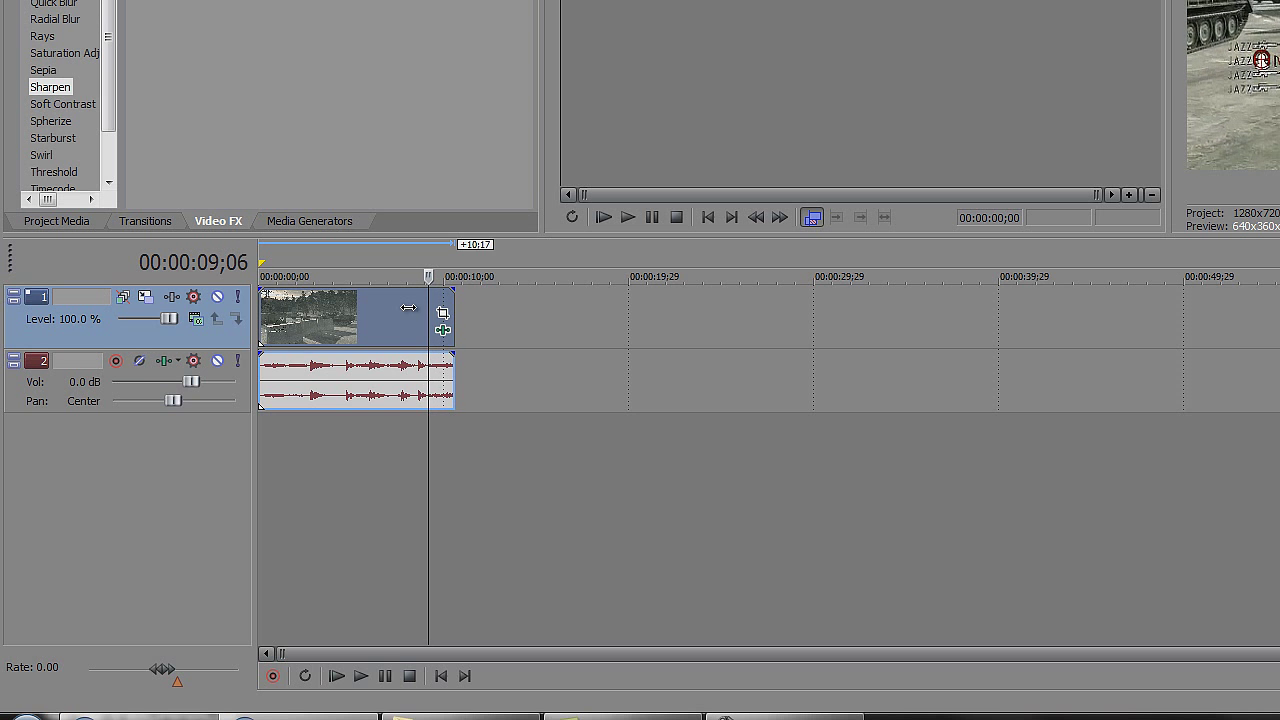
{"action": "key", "text": "Left"}
{"action": "key", "text": "Left"}
{"action": "key", "text": "Right"}
{"action": "key", "text": "Right"}
{"action": "key", "text": "Right"}
{"action": "key", "text": "Left"}
{"action": "key", "text": "Left"}
{"action": "key", "text": "Right"}
{"action": "key", "text": "Left"}
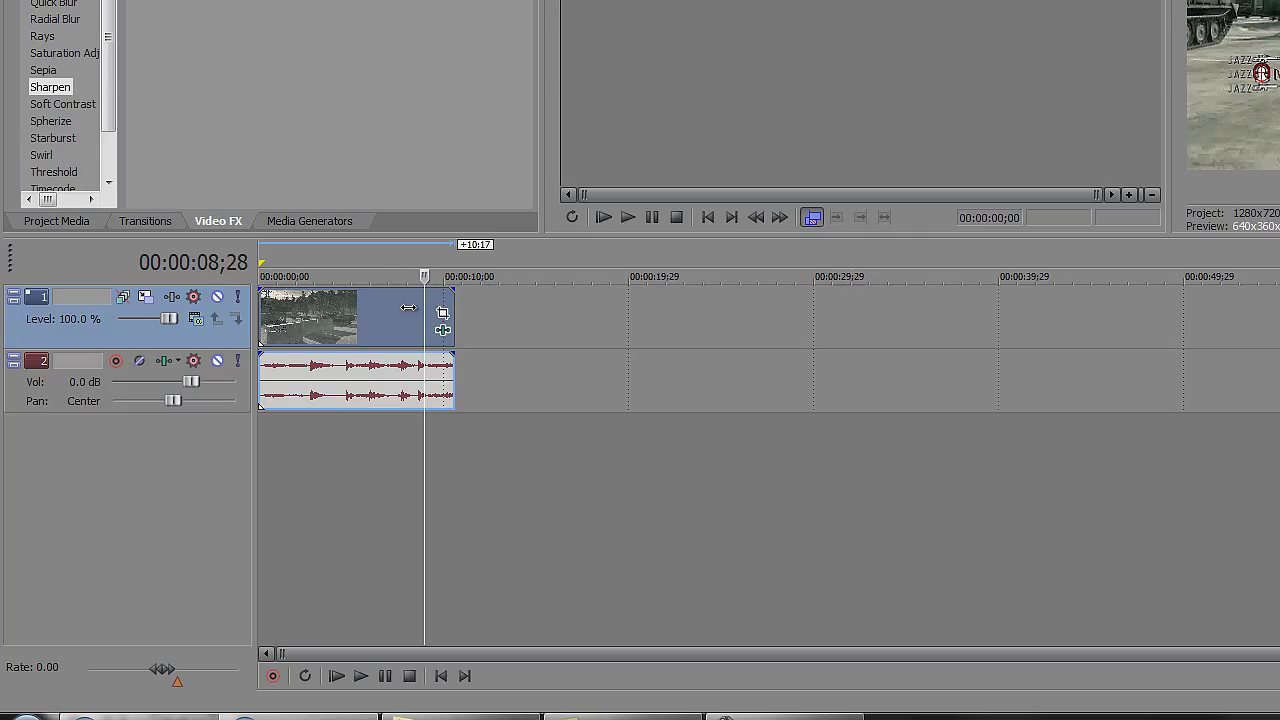
{"action": "key", "text": "s"}
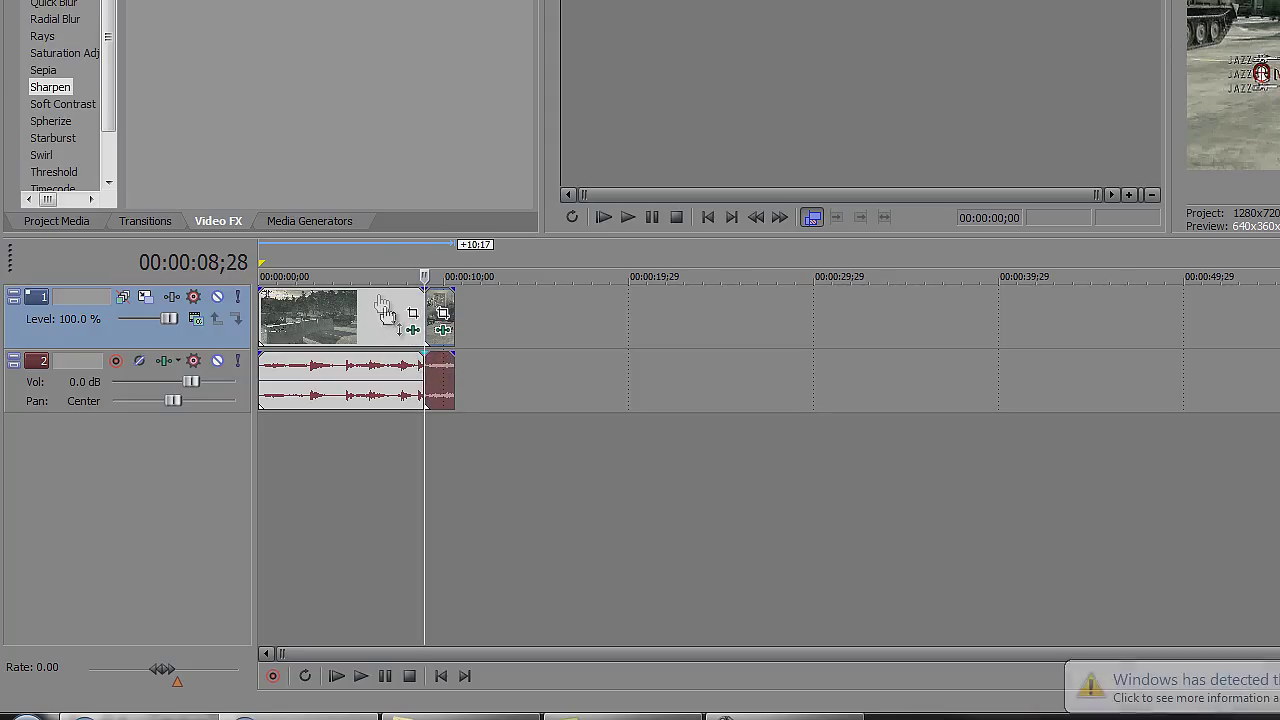
- Apply the Radial Blur effect with the "Pretty strong" preset to the first clip segment
{"action": "left_click", "coordinate": [257, 297]}
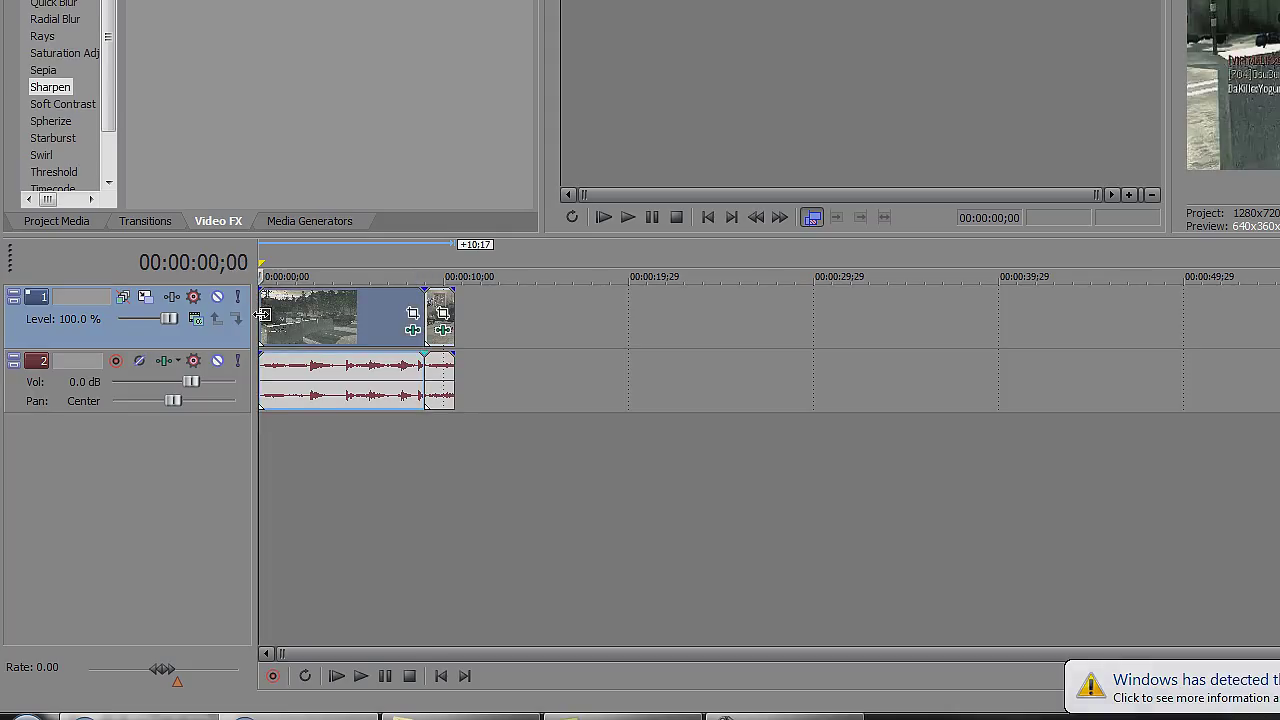
{"action": "left_click", "coordinate": [55, 19]}
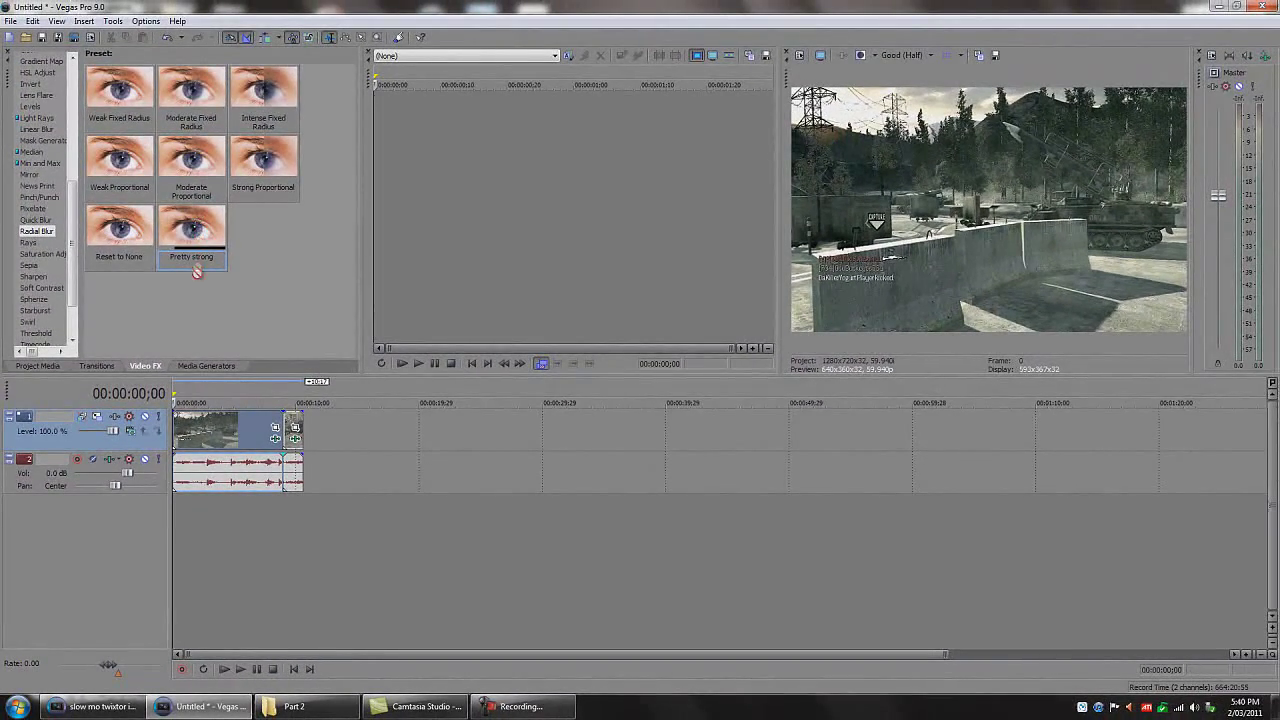
{"action": "left_click_drag", "start_coordinate": [296, 80], "coordinate": [301, 311]}
{"action": "left_click_drag", "start_coordinate": [199, 421], "coordinate": [200, 431]}
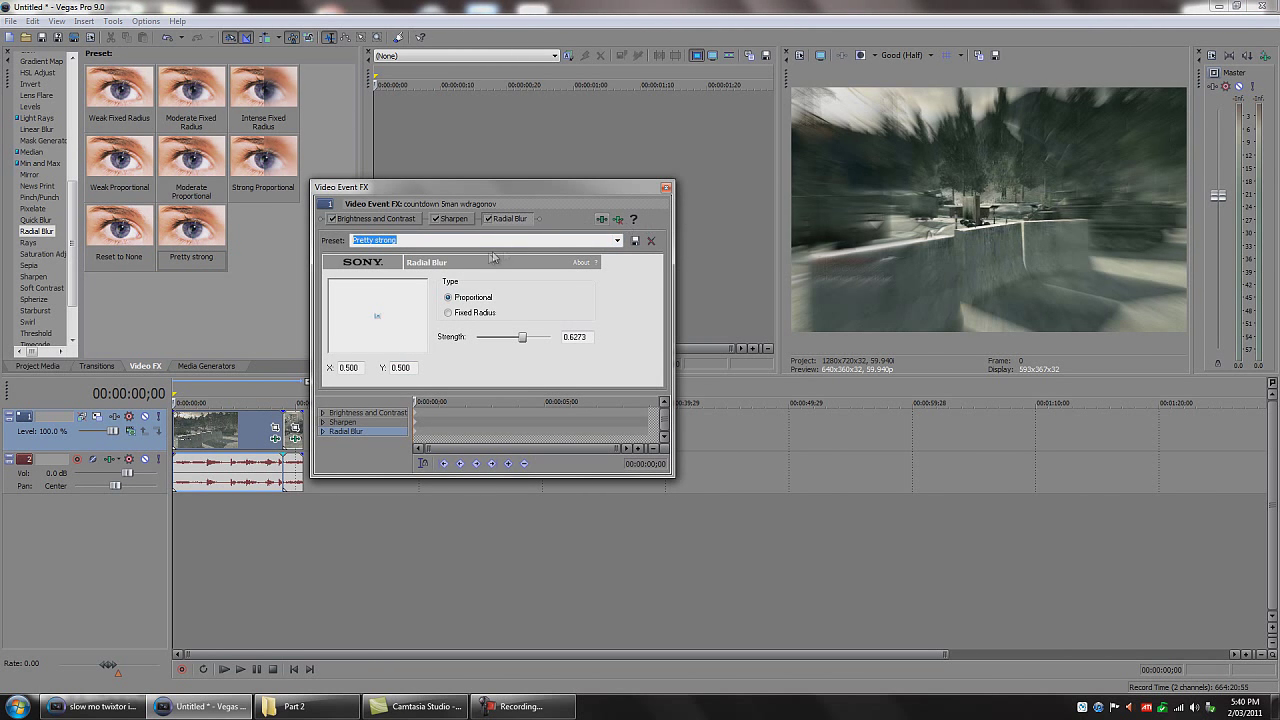
- Check the blur at several points in the first segment and set the Radial Blur strength to 0.6364
{"action": "left_click", "coordinate": [203, 435]}
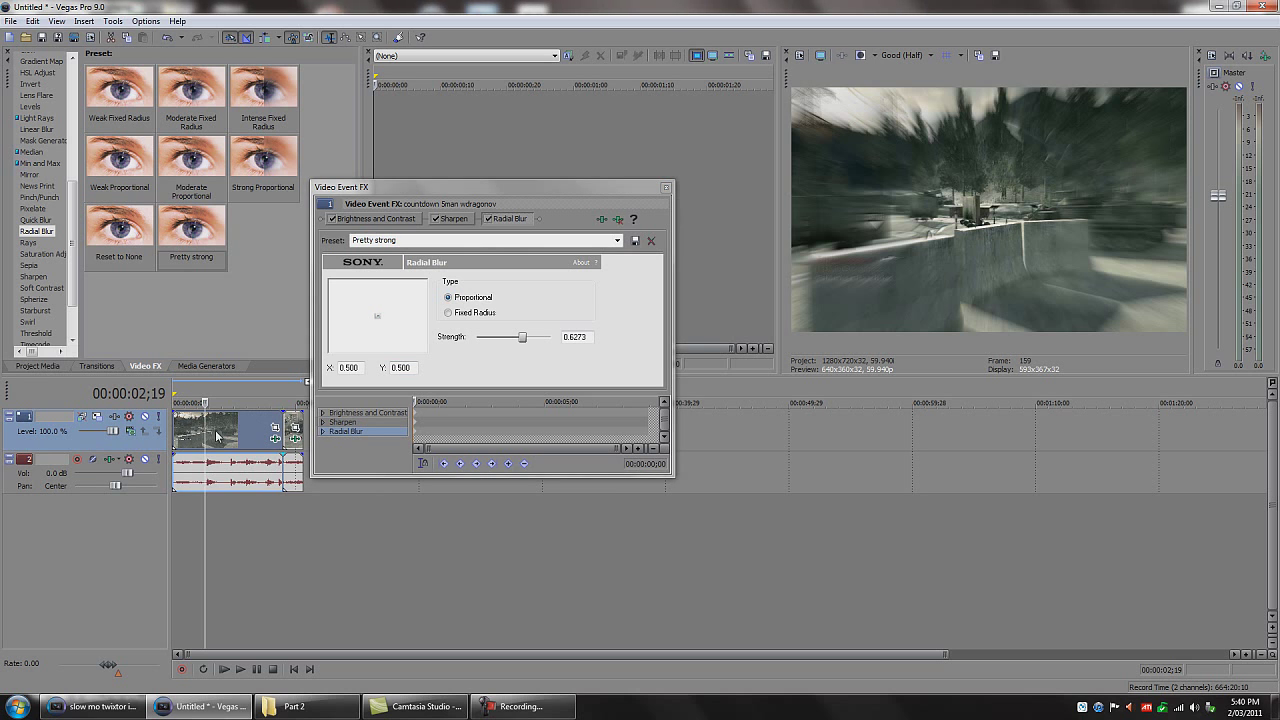
{"action": "left_click", "coordinate": [228, 437]}
{"action": "left_click", "coordinate": [236, 436]}
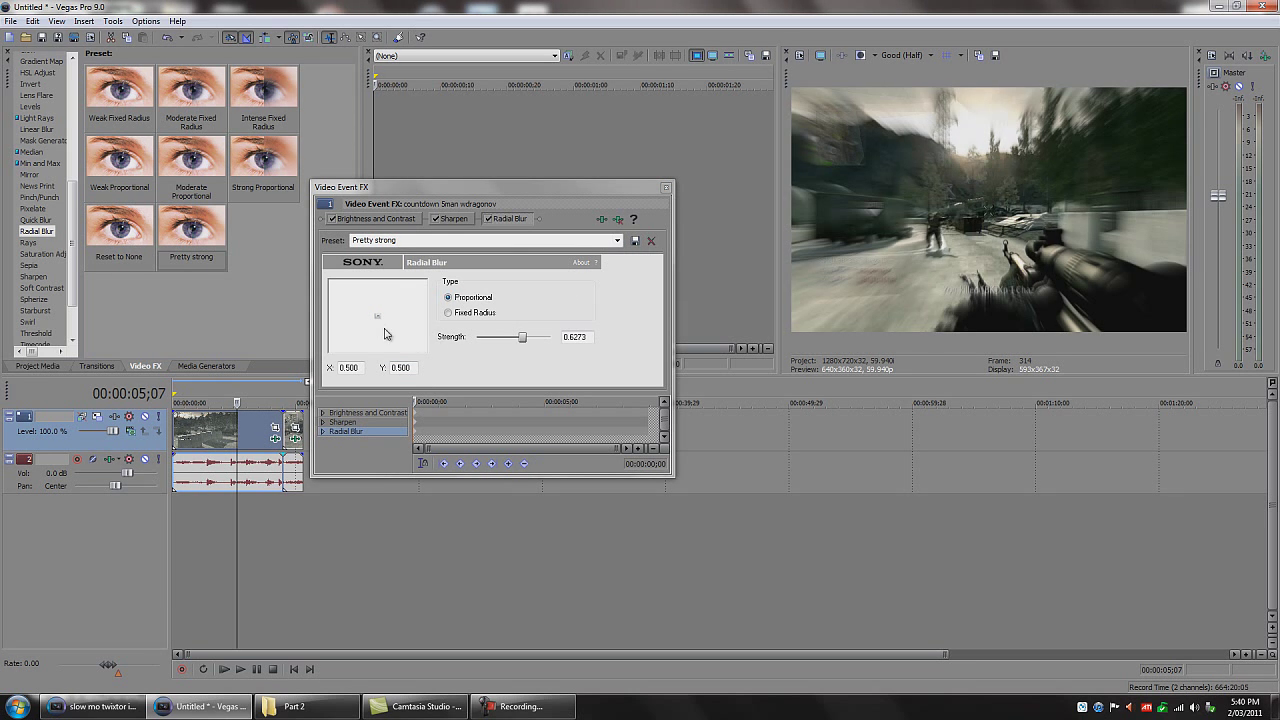
{"action": "mouse_move", "coordinate": [525, 341]}
{"action": "left_mouse_down"}
{"action": "mouse_move", "coordinate": [514, 343]}
{"action": "mouse_move", "coordinate": [525, 344]}
{"action": "left_mouse_up"}
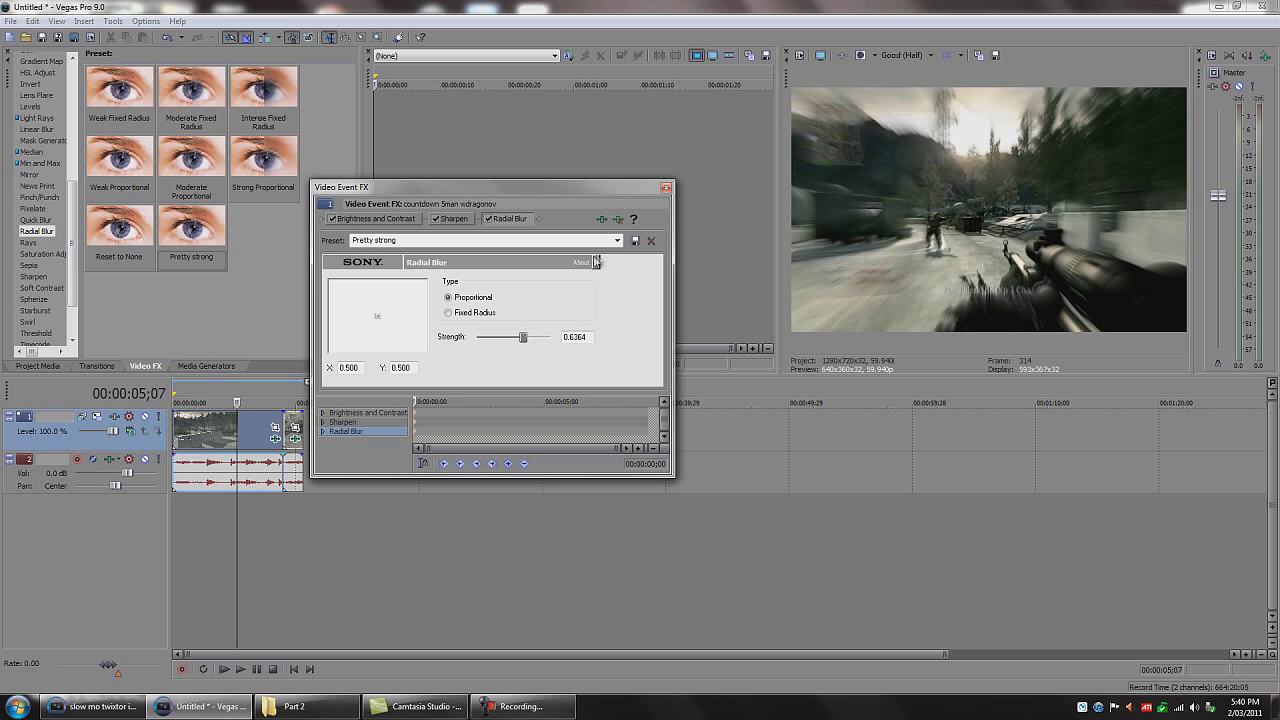
{"action": "left_click", "coordinate": [667, 189]}
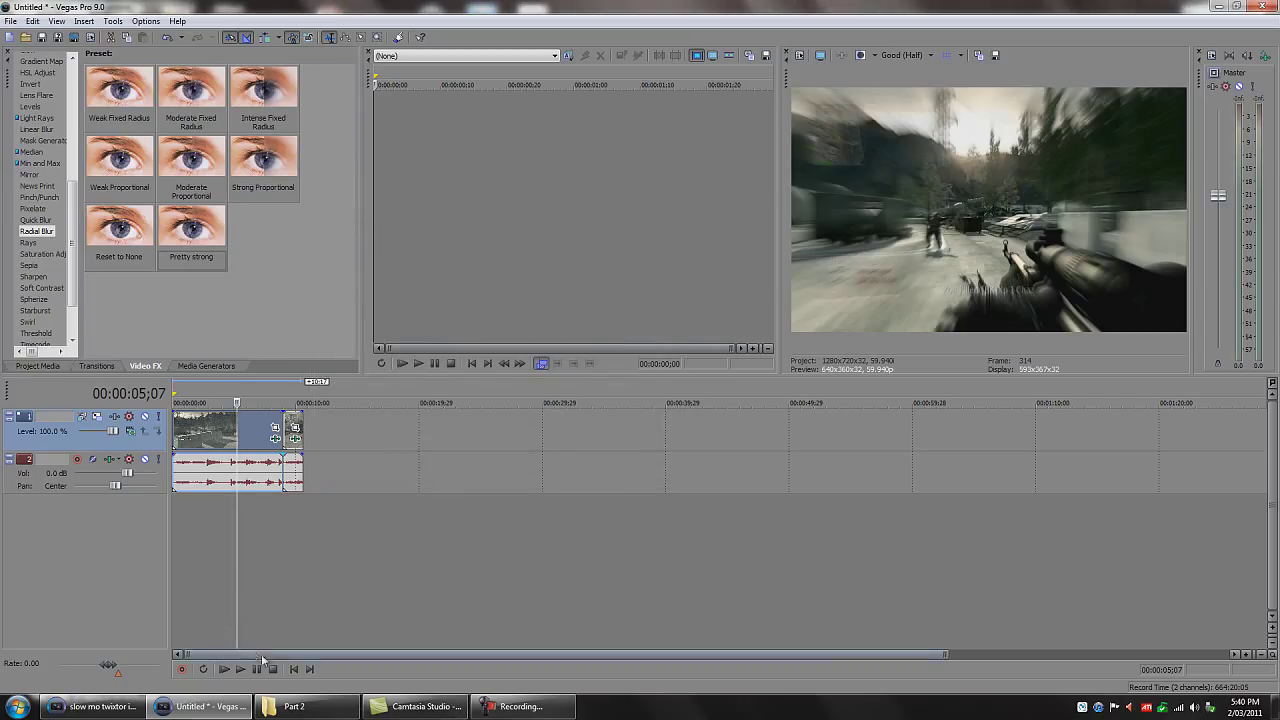
- Play the video from the start to 00:00:01;08 and add a fade-in to the first segment ending at about that point
{"action": "left_click", "coordinate": [293, 670]}
{"action": "key", "text": "space"}
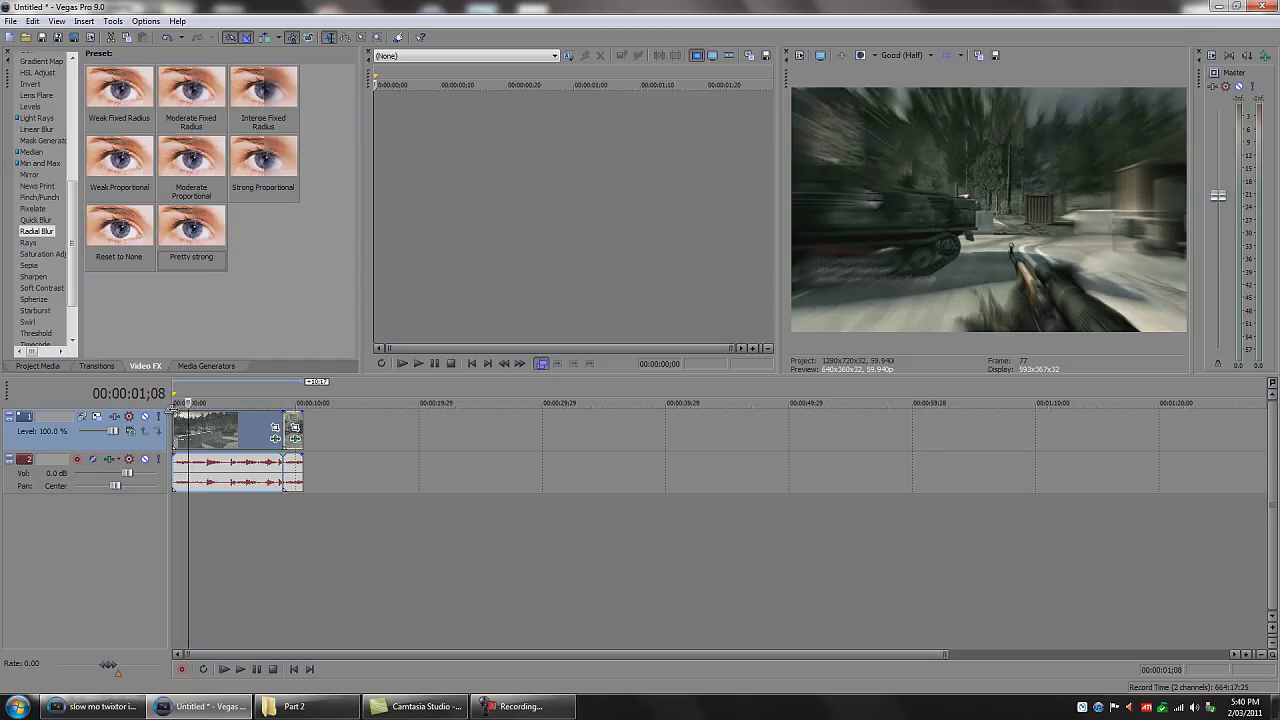
{"action": "left_click_drag", "start_coordinate": [173, 409], "coordinate": [187, 409]}
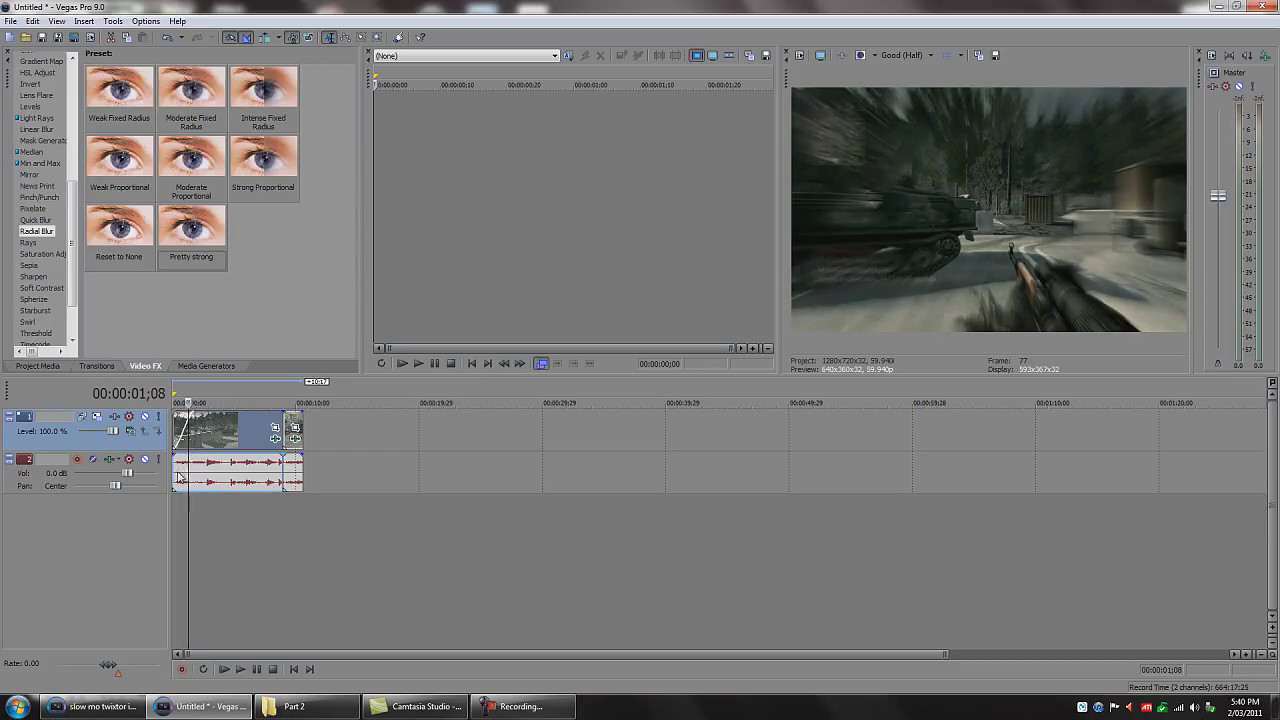
- Play the timeline from the beginning to preview the fade-in and the radial blur
{"action": "left_click", "coordinate": [293, 669]}
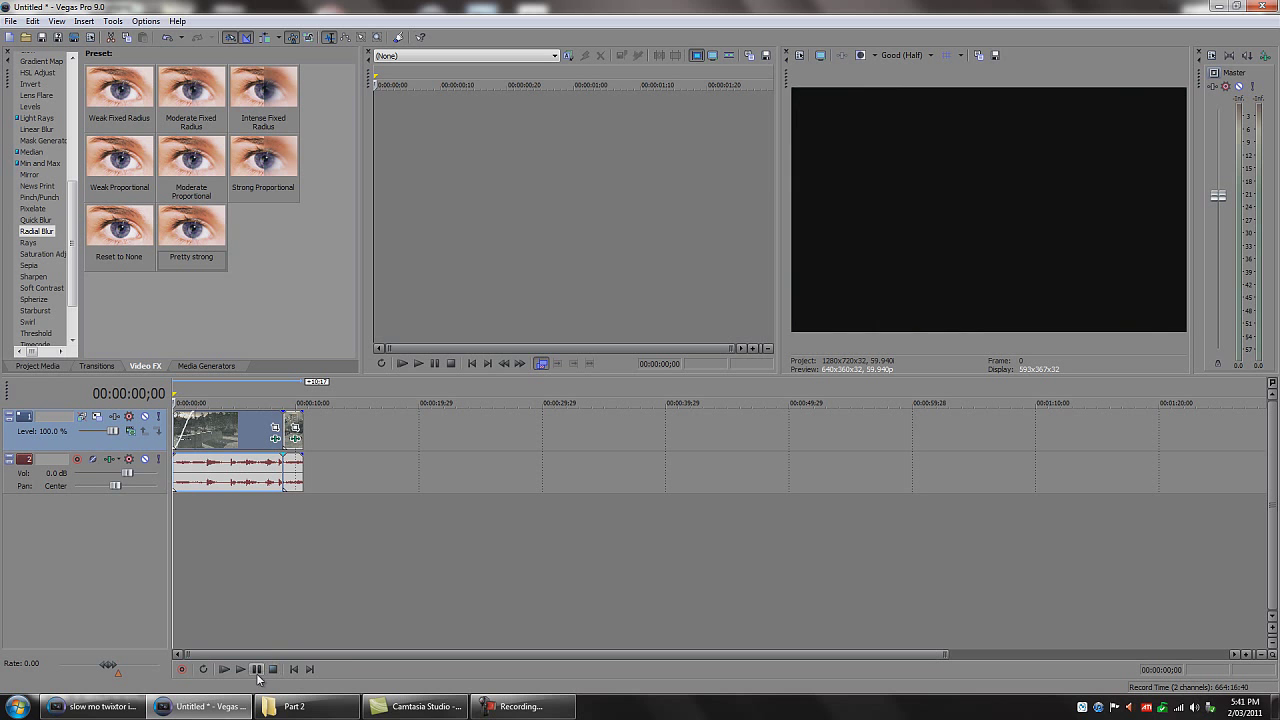
{"action": "left_click", "coordinate": [240, 669]}
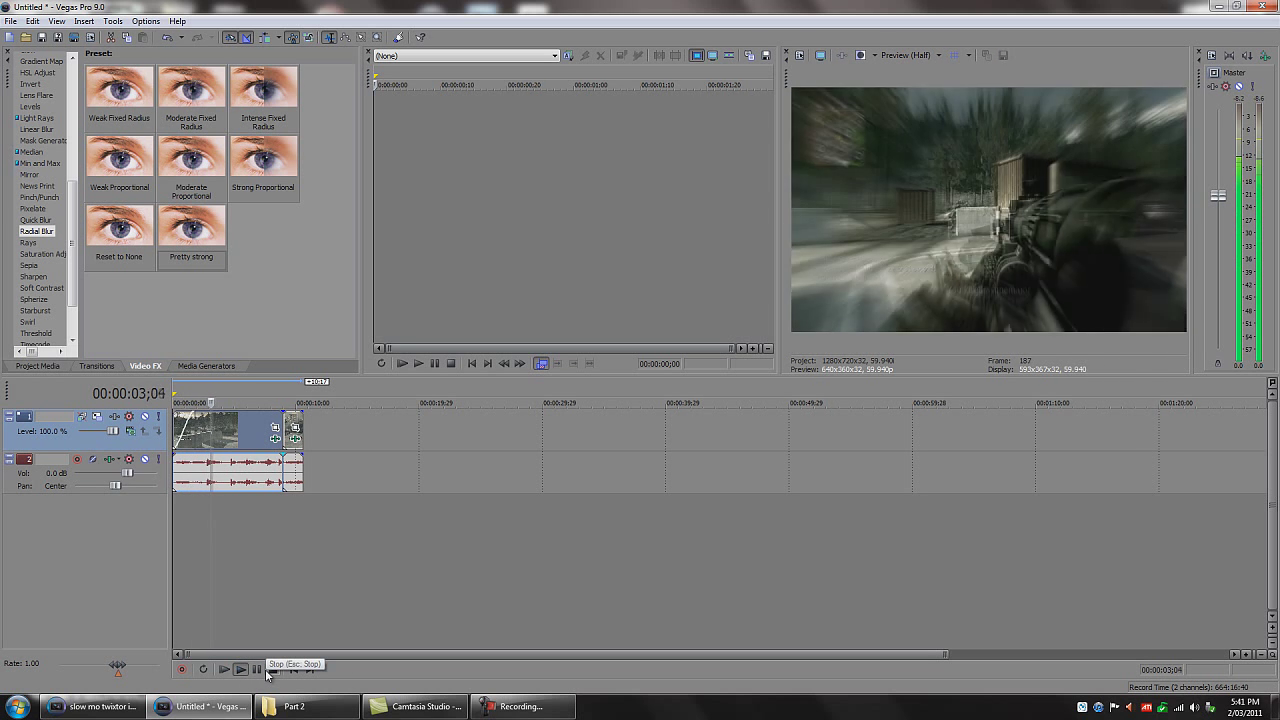
{"action": "left_click", "coordinate": [268, 670]}
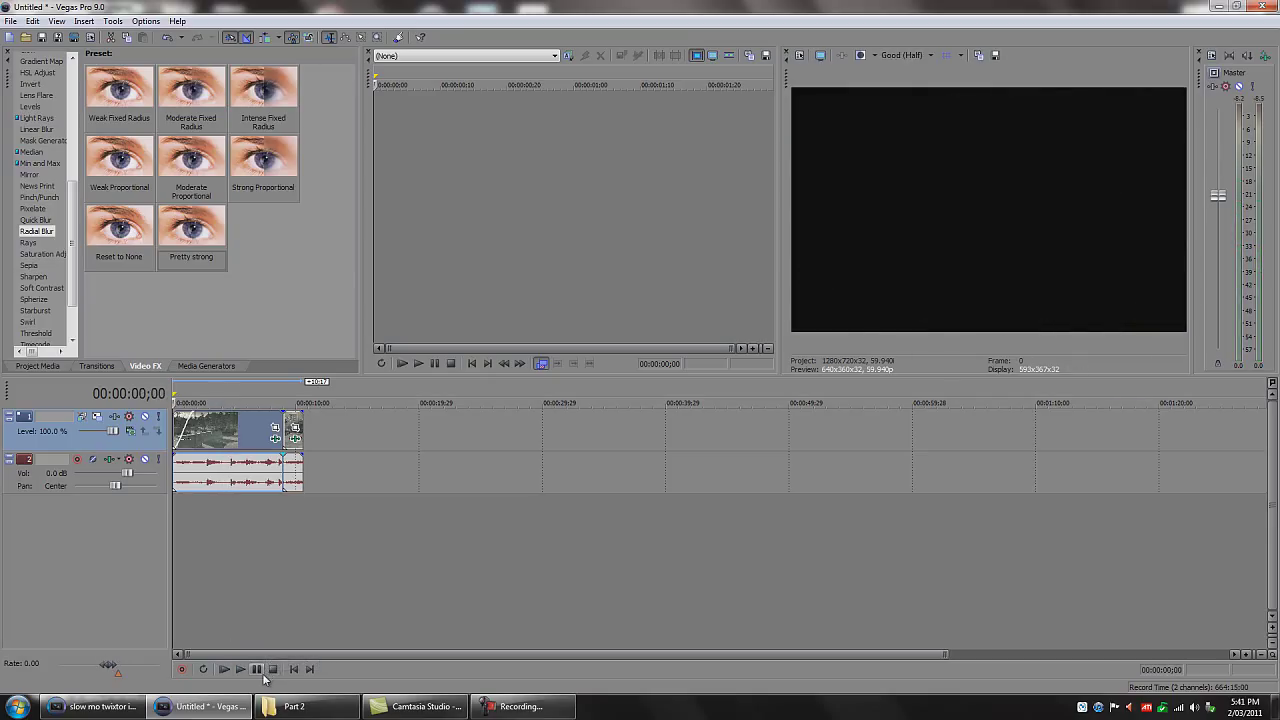
- Check the radial blur at several points in the first segment, up to 00:00:05;00
{"action": "left_click", "coordinate": [230, 433]}
{"action": "left_click", "coordinate": [212, 433]}
{"action": "left_click", "coordinate": [229, 433]}
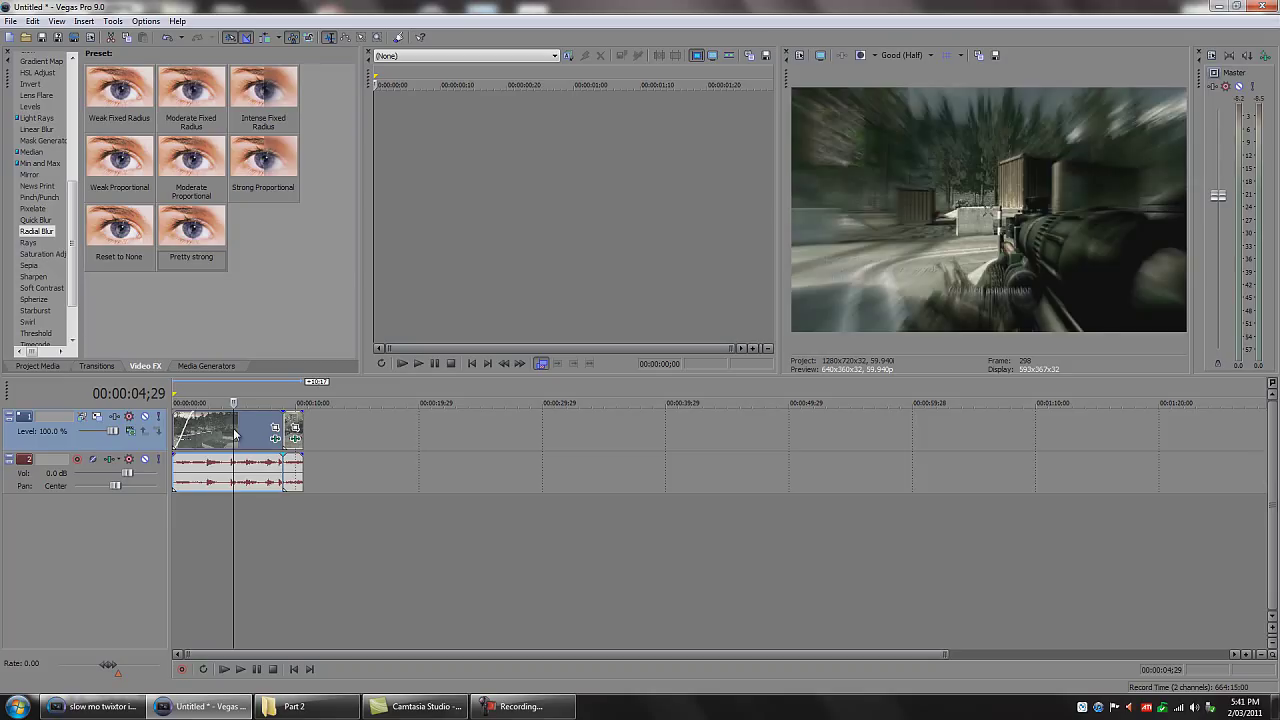
{"action": "left_click", "coordinate": [235, 434]}
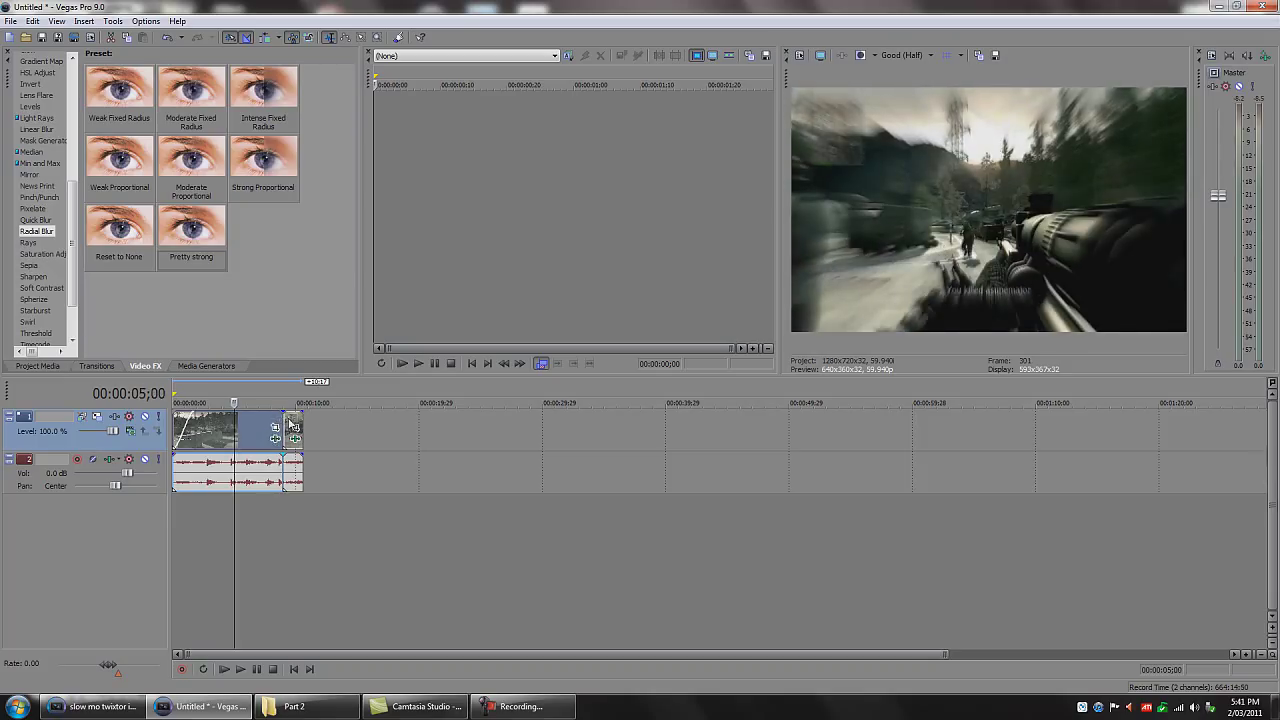
- Apply the Radial Blur effect with the "Pretty strong" preset to the second clip segment
{"action": "left_click", "coordinate": [285, 417]}
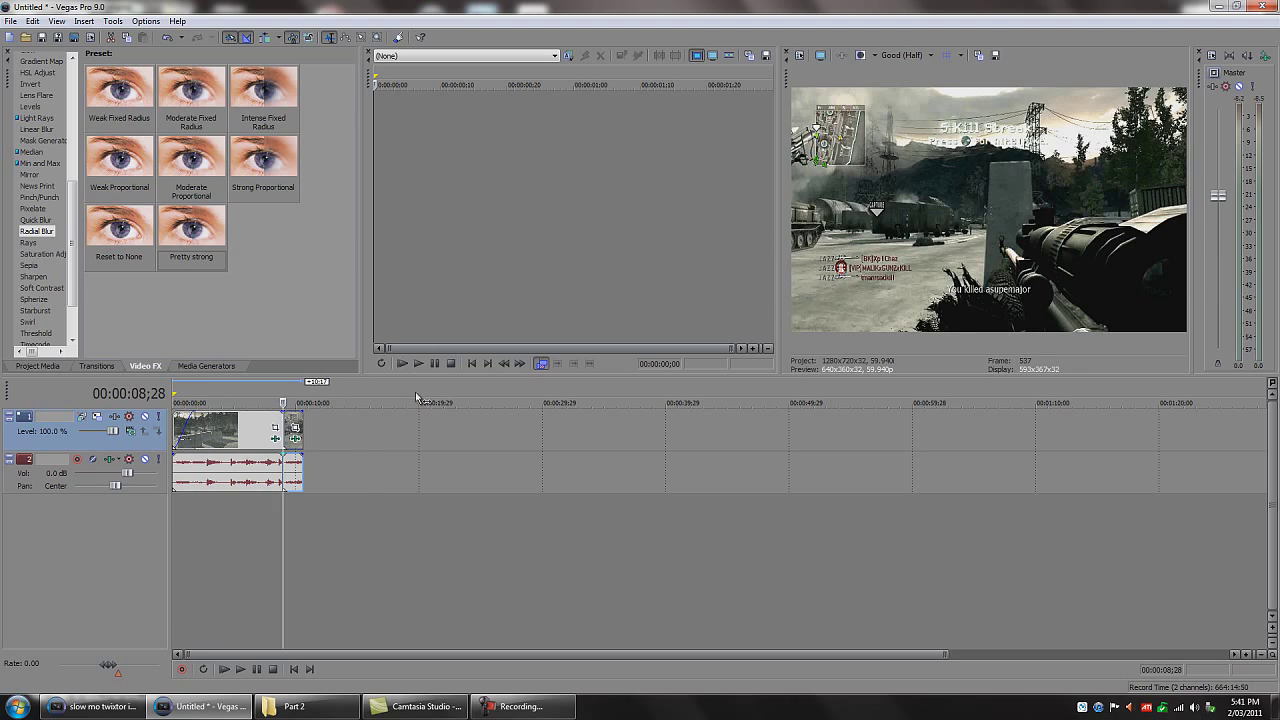
{"action": "key", "text": "Up"}
{"action": "key", "text": "Up"}
{"action": "key", "text": "Up"}
{"action": "key", "text": "Up"}
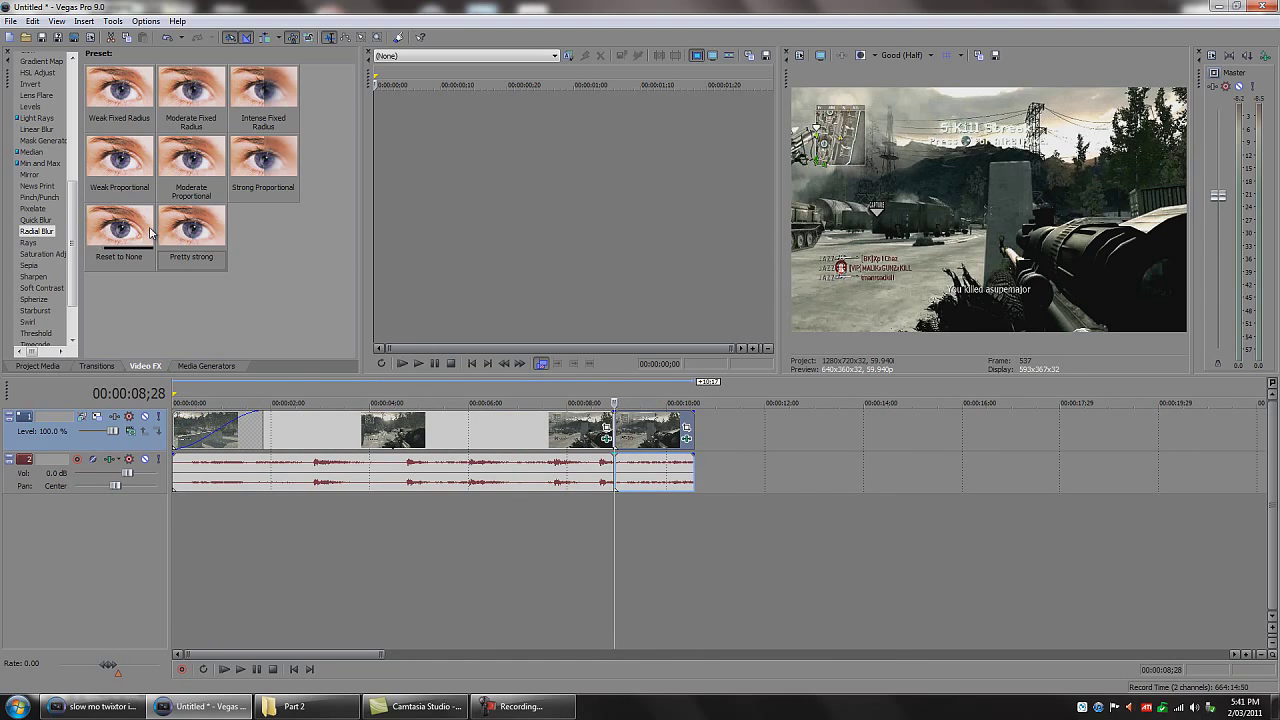
{"action": "left_click_drag", "start_coordinate": [191, 228], "coordinate": [683, 402]}
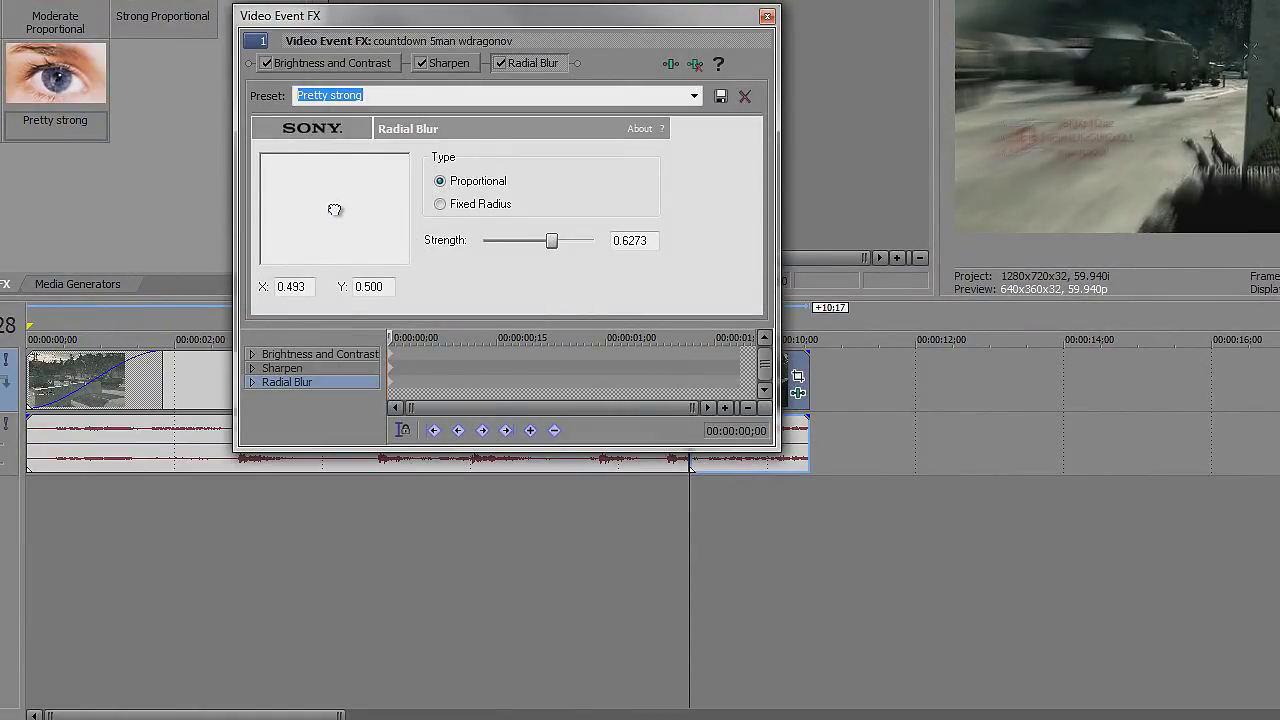
- Set the second segment's Radial Blur centre to X 0.112 and Y 0.833 and its strength to 0.6909
{"action": "left_click_drag", "start_coordinate": [335, 210], "coordinate": [279, 248]}
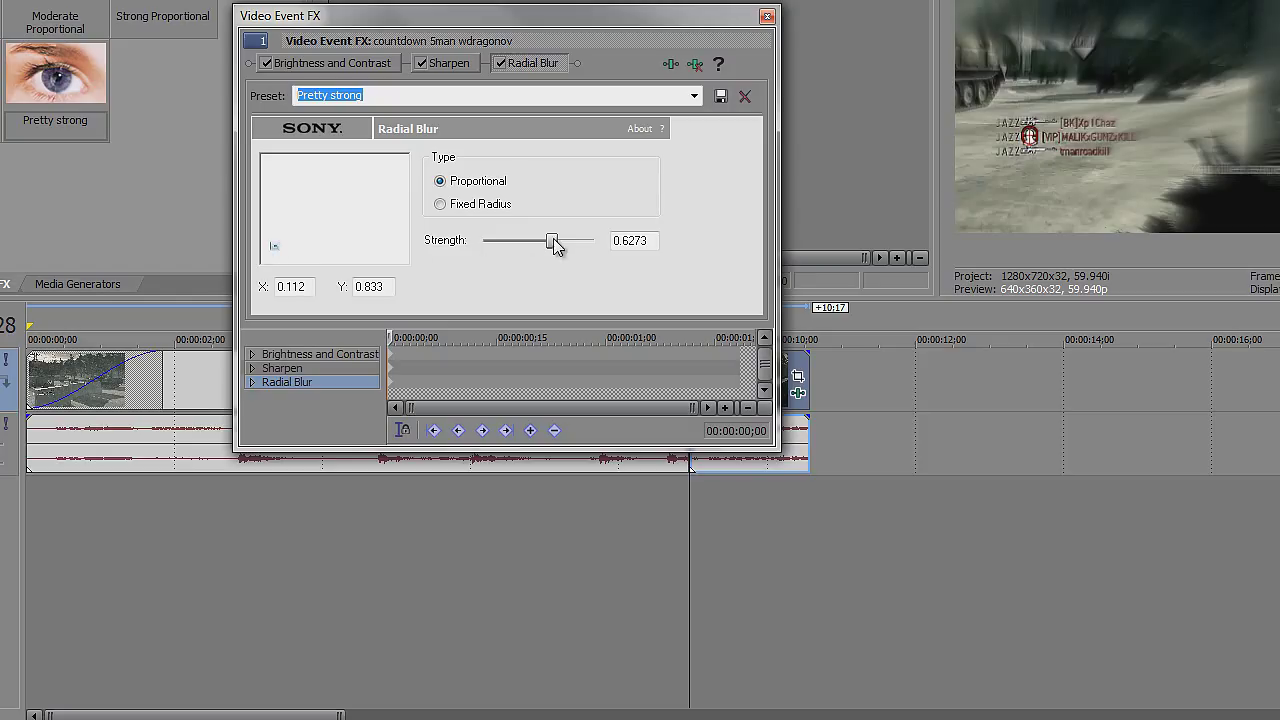
{"action": "left_click_drag", "start_coordinate": [558, 242], "coordinate": [565, 242]}
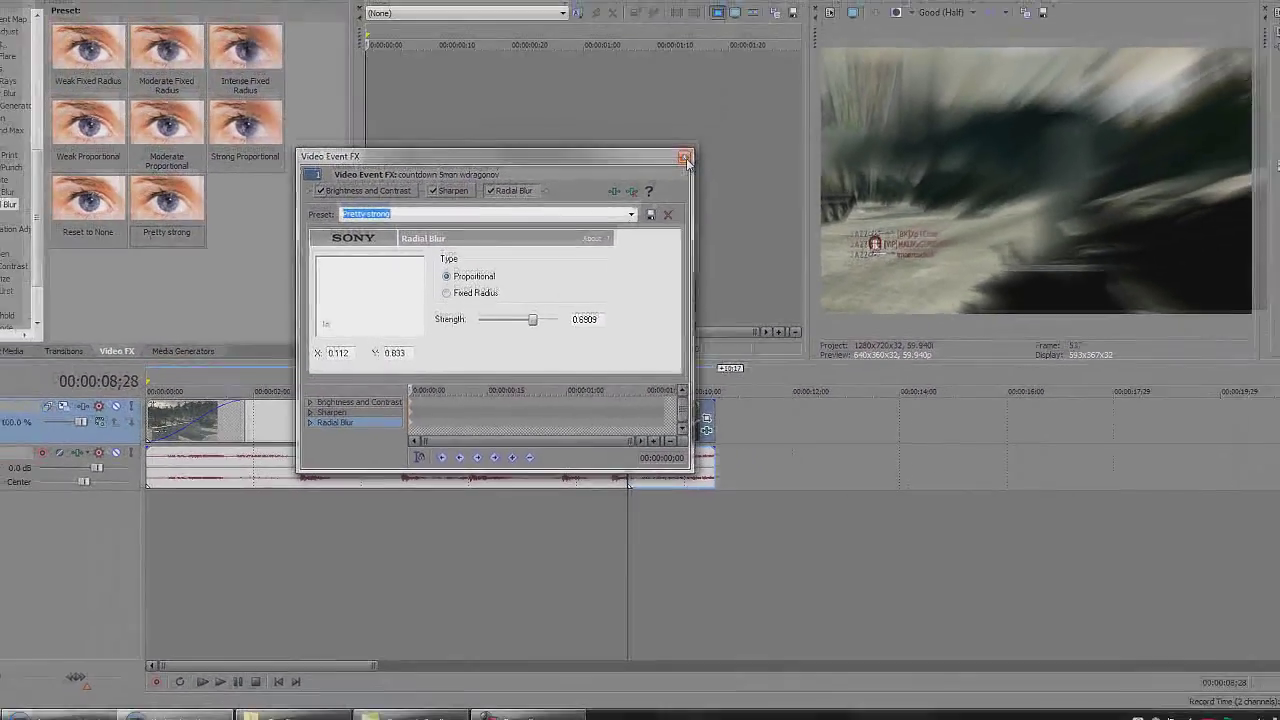
{"action": "left_click", "coordinate": [766, 17]}
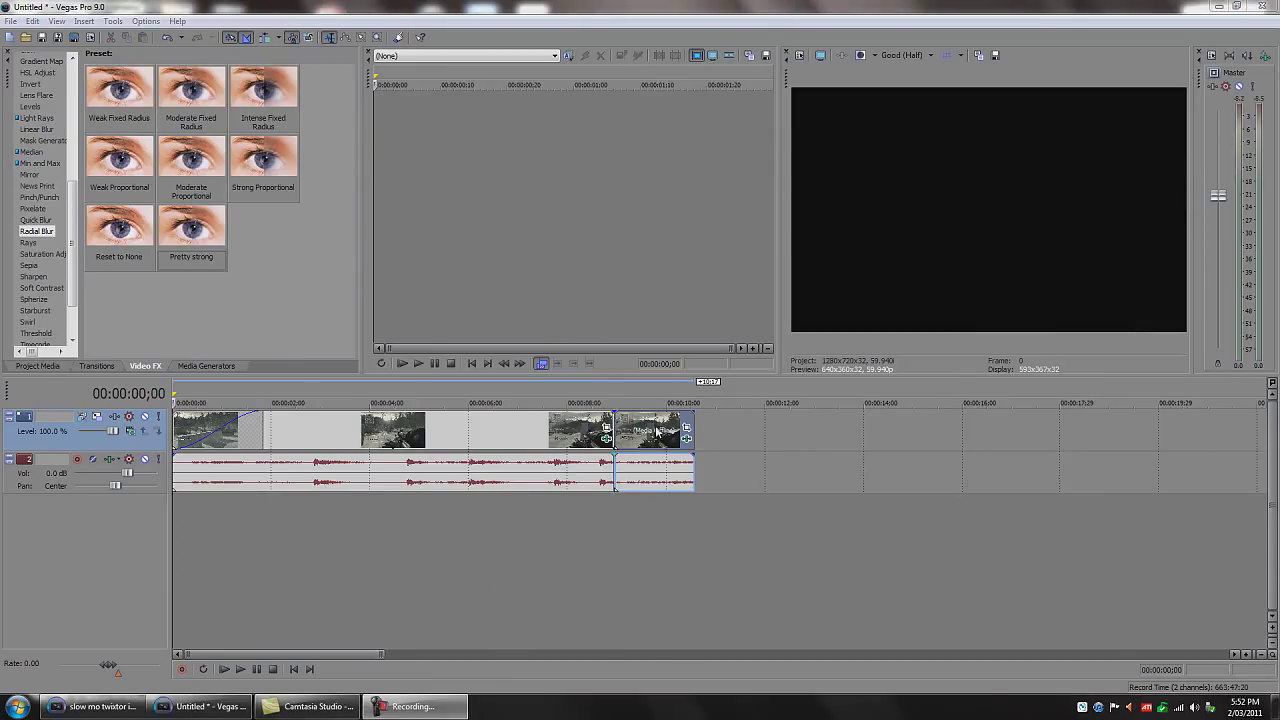
- Examine the second segment frame by frame towards its end, up to 00:00:10;16
{"action": "left_click", "coordinate": [672, 430]}
{"action": "key", "text": "Right"}
{"action": "key", "text": "Right"}
{"action": "key", "text": "Right"}
{"action": "key", "text": "Right"}
{"action": "key", "text": "Right"}
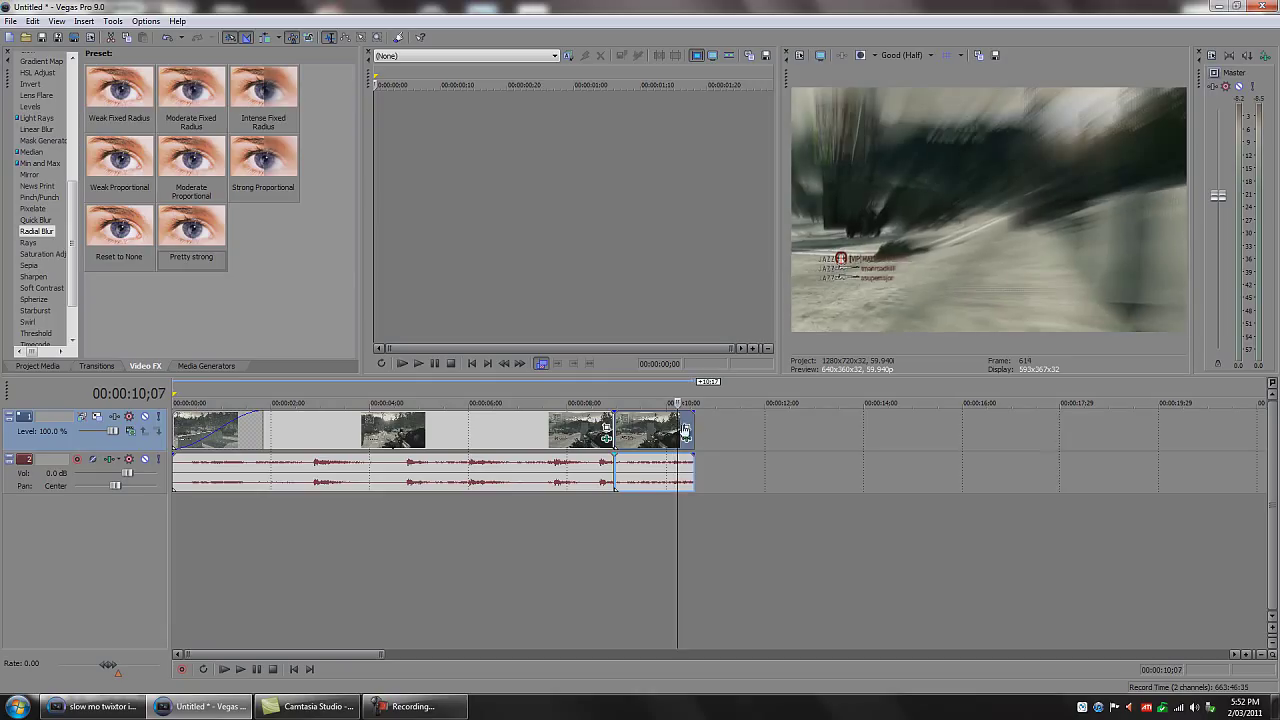
{"action": "key", "text": "Right"}
{"action": "key", "text": "Right"}
{"action": "key", "text": "Right"}
{"action": "key", "text": "Right"}
{"action": "key", "text": "Right"}
{"action": "key", "text": "Right"}
{"action": "key", "text": "Right"}
{"action": "key", "text": "Right"}
{"action": "key", "text": "Right"}
{"action": "key", "text": "Right"}
{"action": "key", "text": "Right"}
{"action": "key", "text": "Right"}
{"action": "key", "text": "Right"}
{"action": "key", "text": "Right"}
{"action": "key", "text": "Right"}
{"action": "key", "text": "Right"}
{"action": "key", "text": "Right"}
{"action": "key", "text": "Right"}
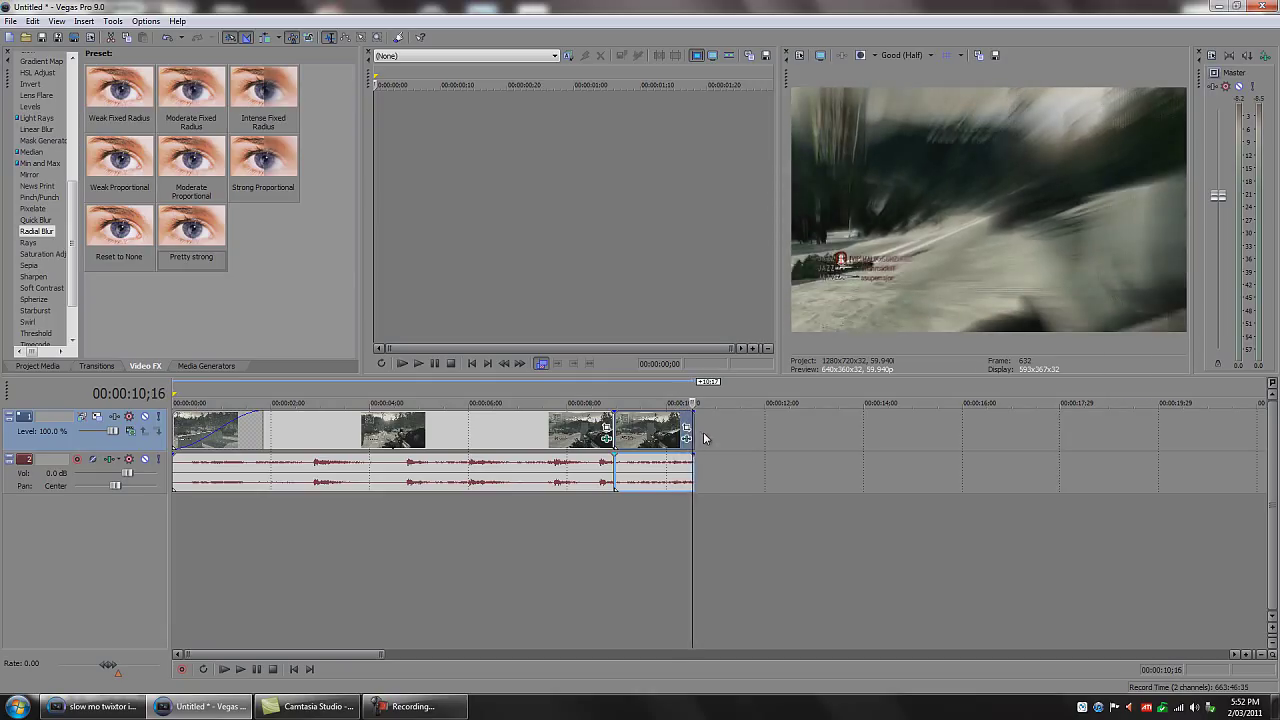
- Split the second segment at 00:00:09;25
{"action": "left_click", "coordinate": [668, 430]}
{"action": "left_click", "coordinate": [640, 427]}
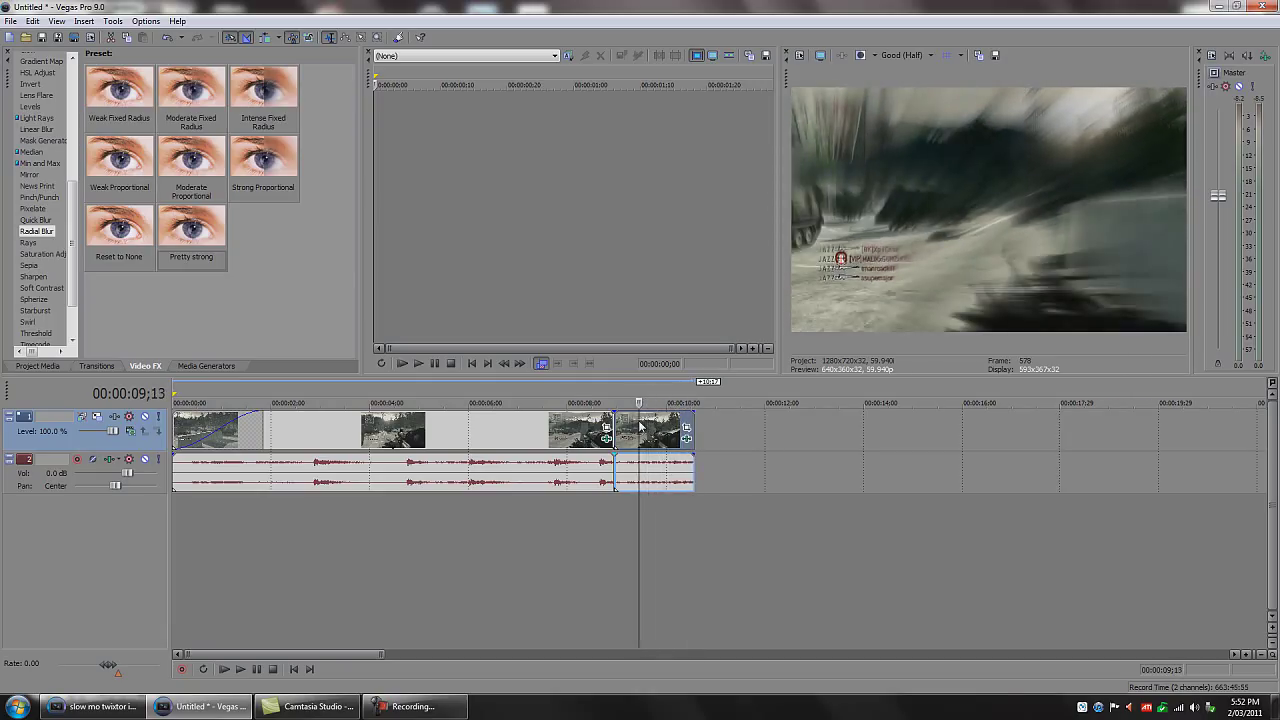
{"action": "key", "text": "Right"}
{"action": "key", "text": "Right"}
{"action": "key", "text": "Right"}
{"action": "key", "text": "Right"}
{"action": "key", "text": "Right"}
{"action": "key", "text": "Right"}
{"action": "key", "text": "Right"}
{"action": "key", "text": "Right"}
{"action": "key", "text": "Right"}
{"action": "key", "text": "Right"}
{"action": "key", "text": "Right"}
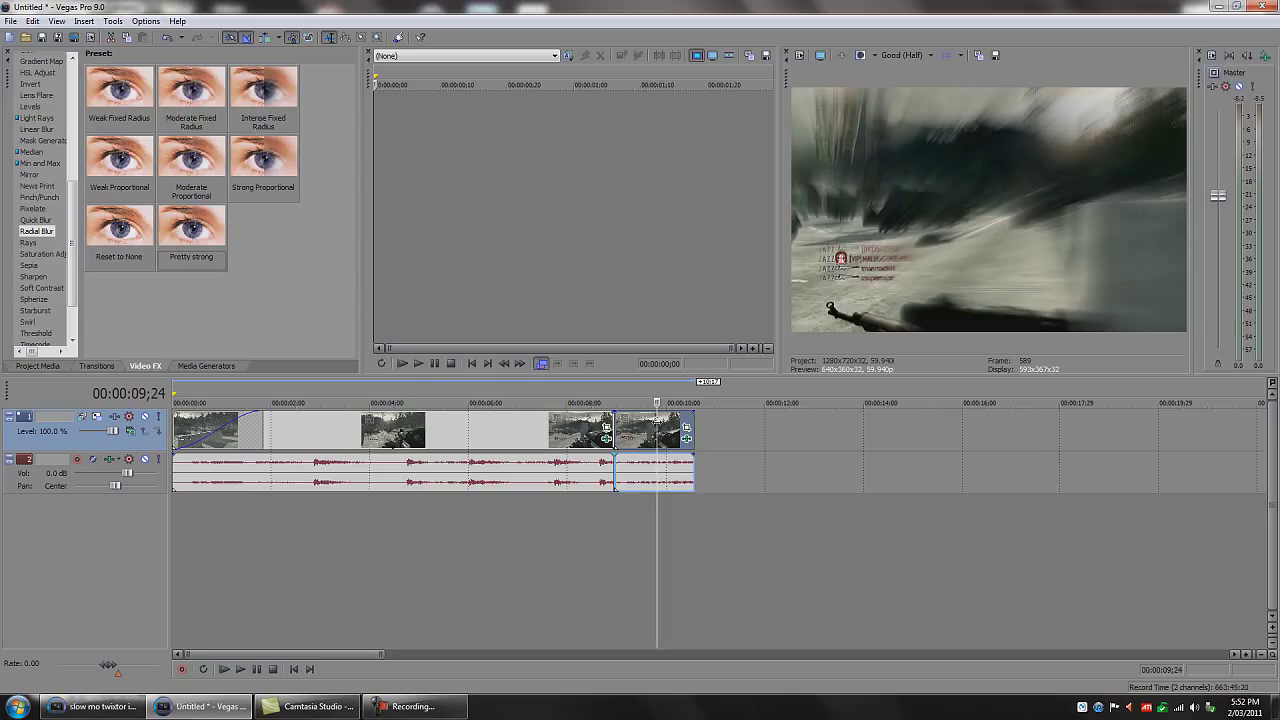
{"action": "key", "text": "Right"}
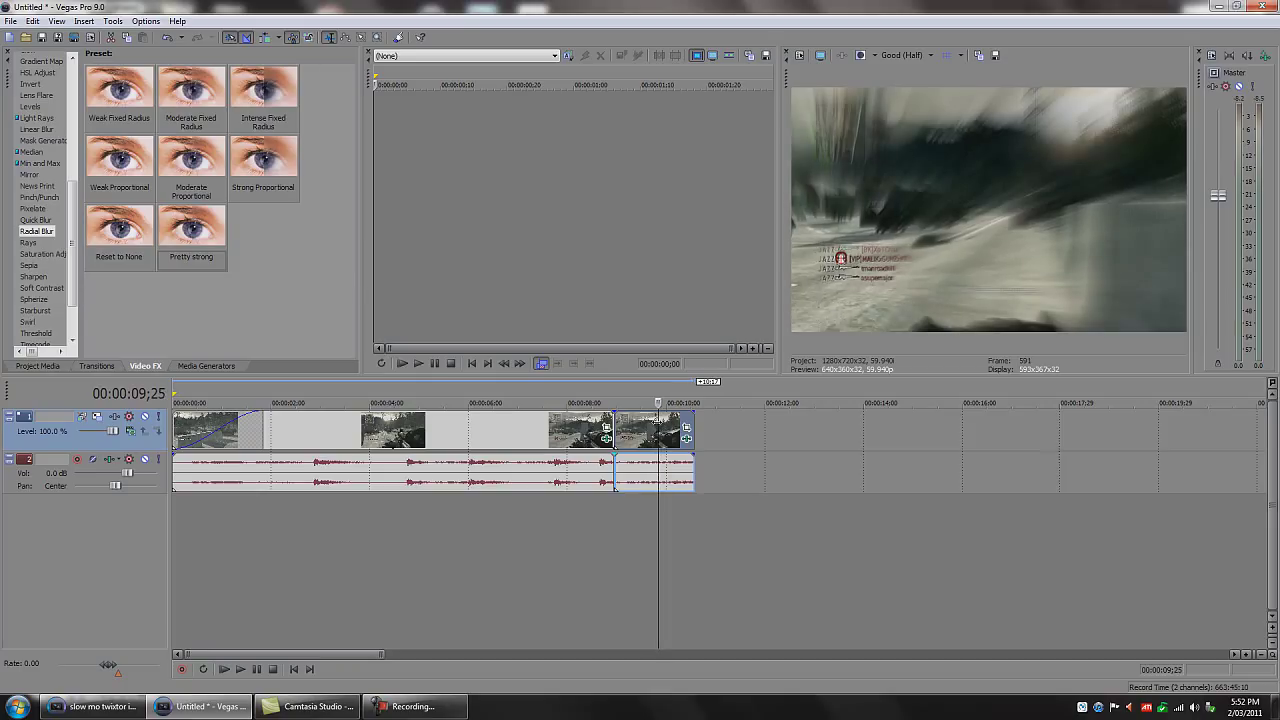
{"action": "key", "text": "s"}
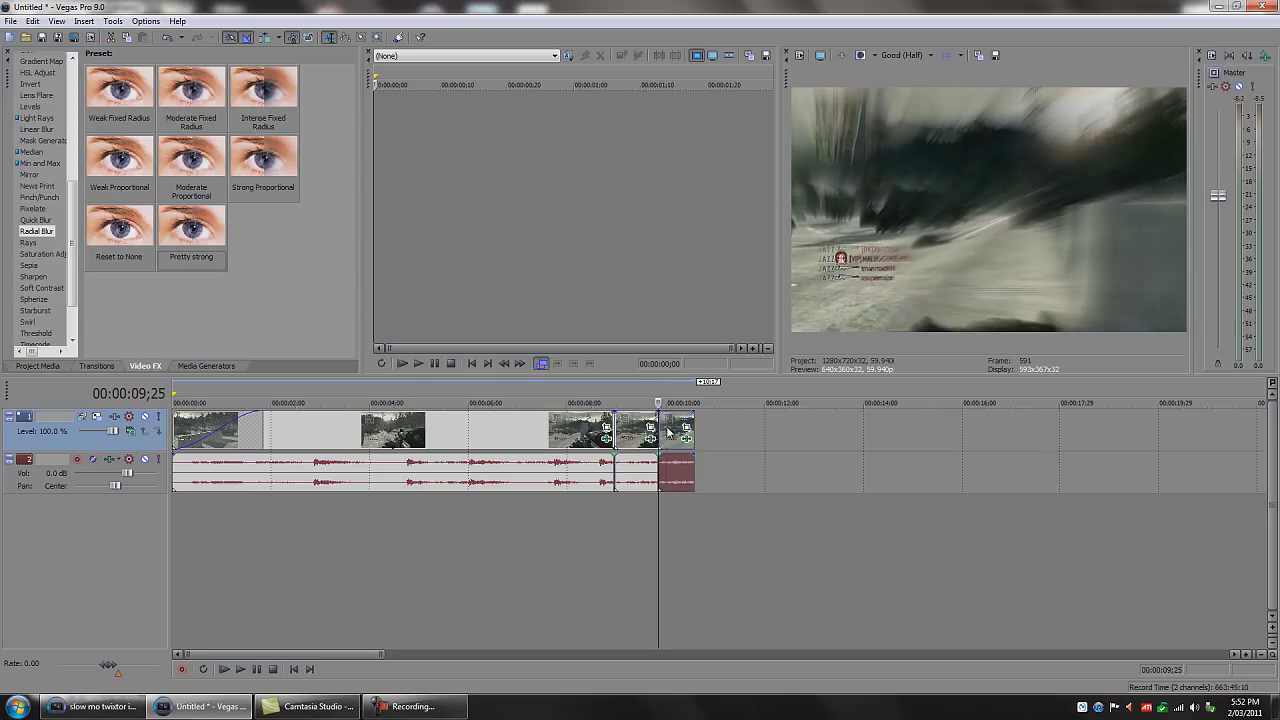
{"action": "right_click", "coordinate": [668, 431]}
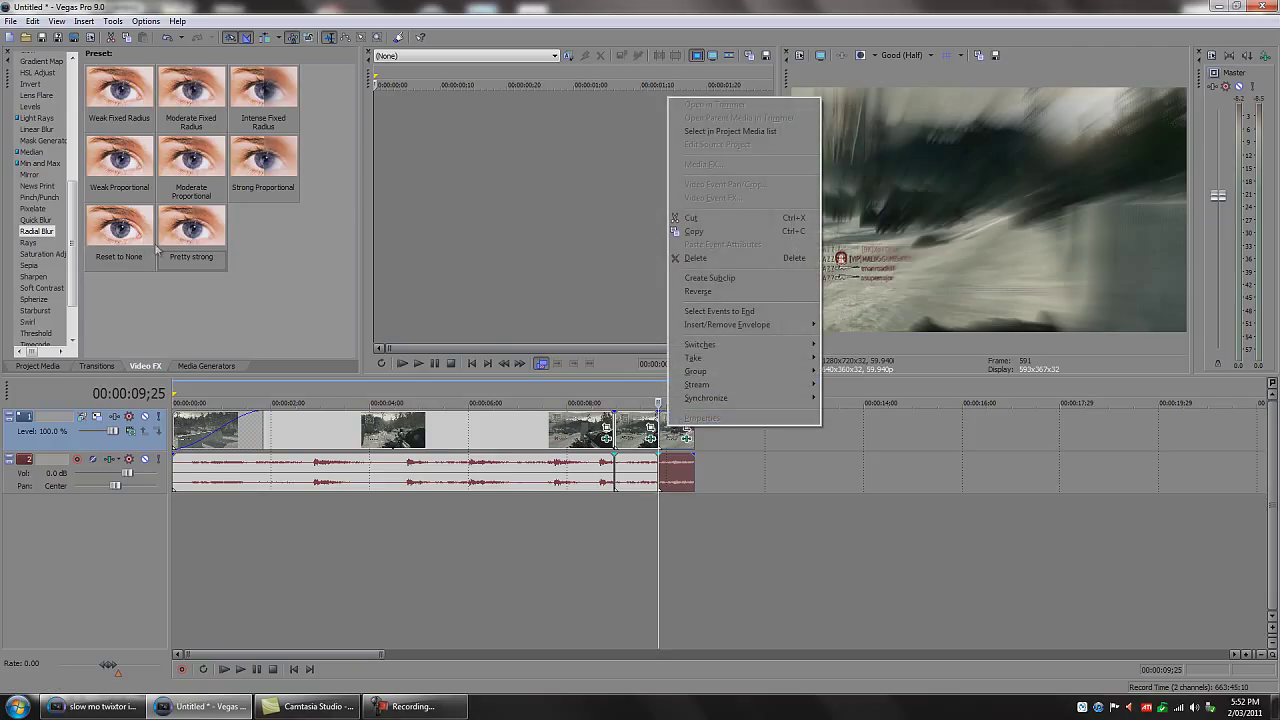
{"action": "left_click", "coordinate": [250, 246]}
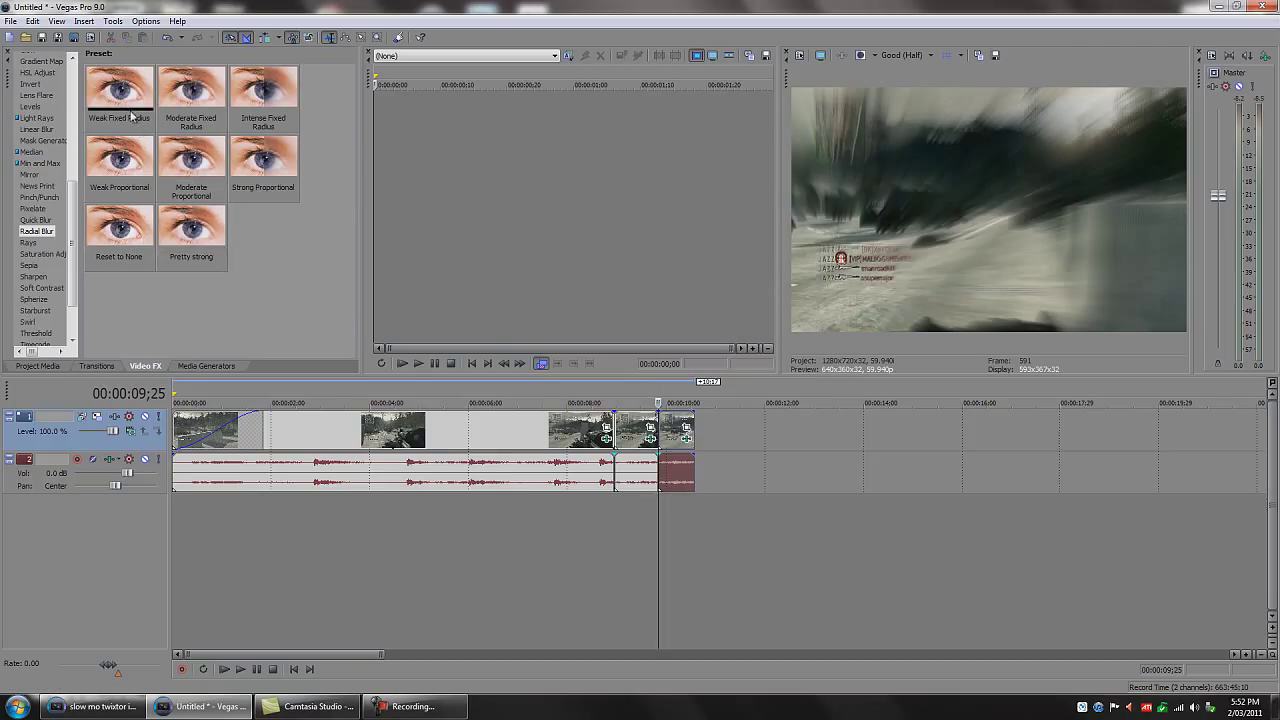
{"action": "right_click", "coordinate": [689, 449]}
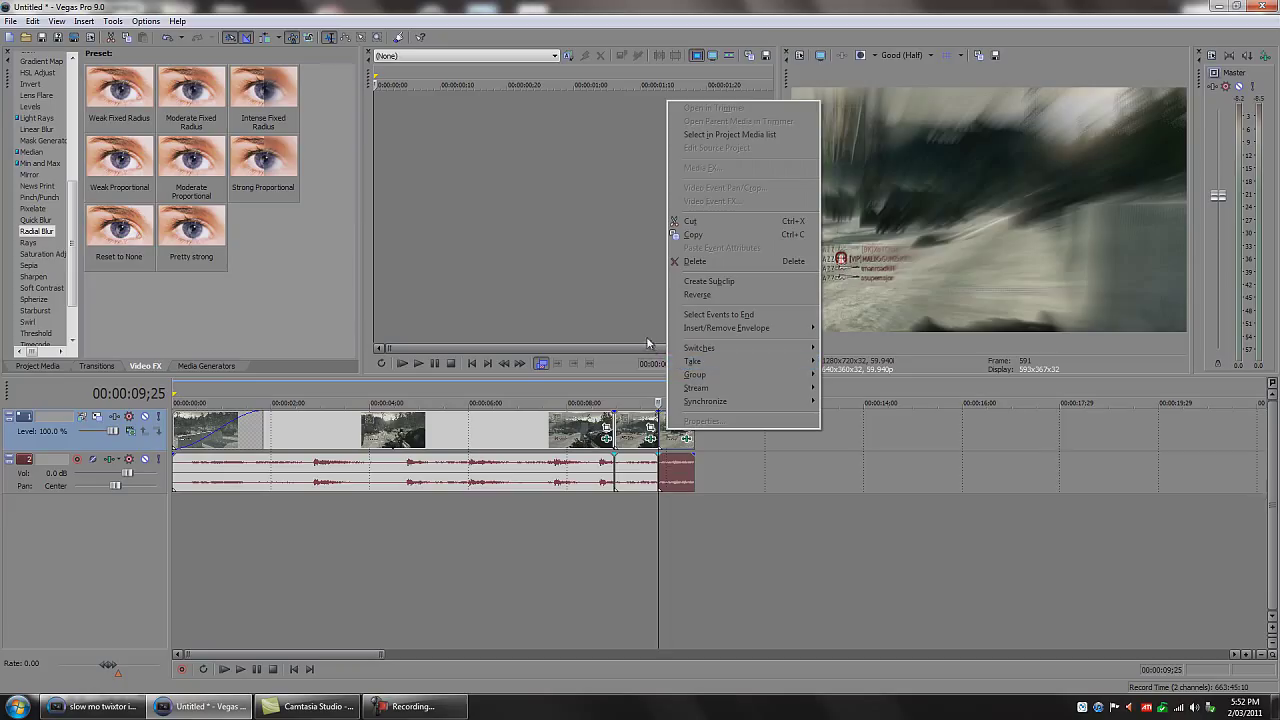
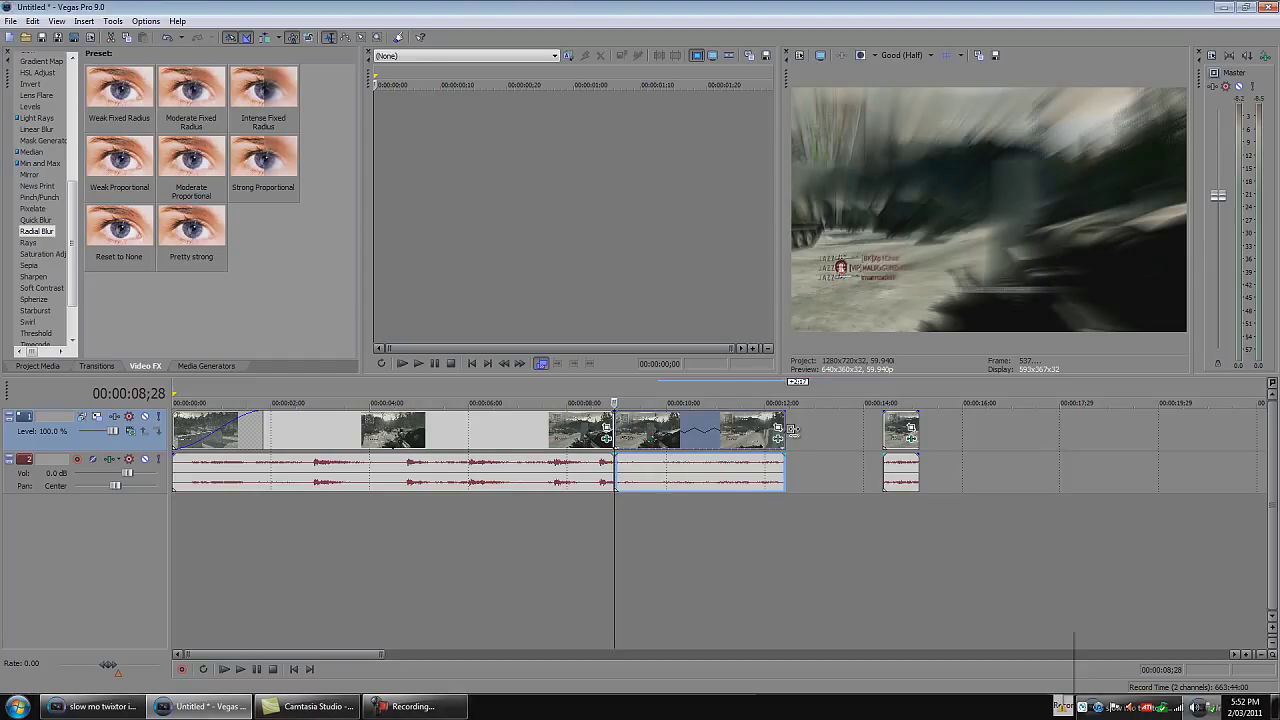
- Extend the end of the second segment to about 00:00:12;15 and play it from its start to 00:00:11;01
{"action": "left_click_drag", "start_coordinate": [790, 429], "coordinate": [810, 430]}
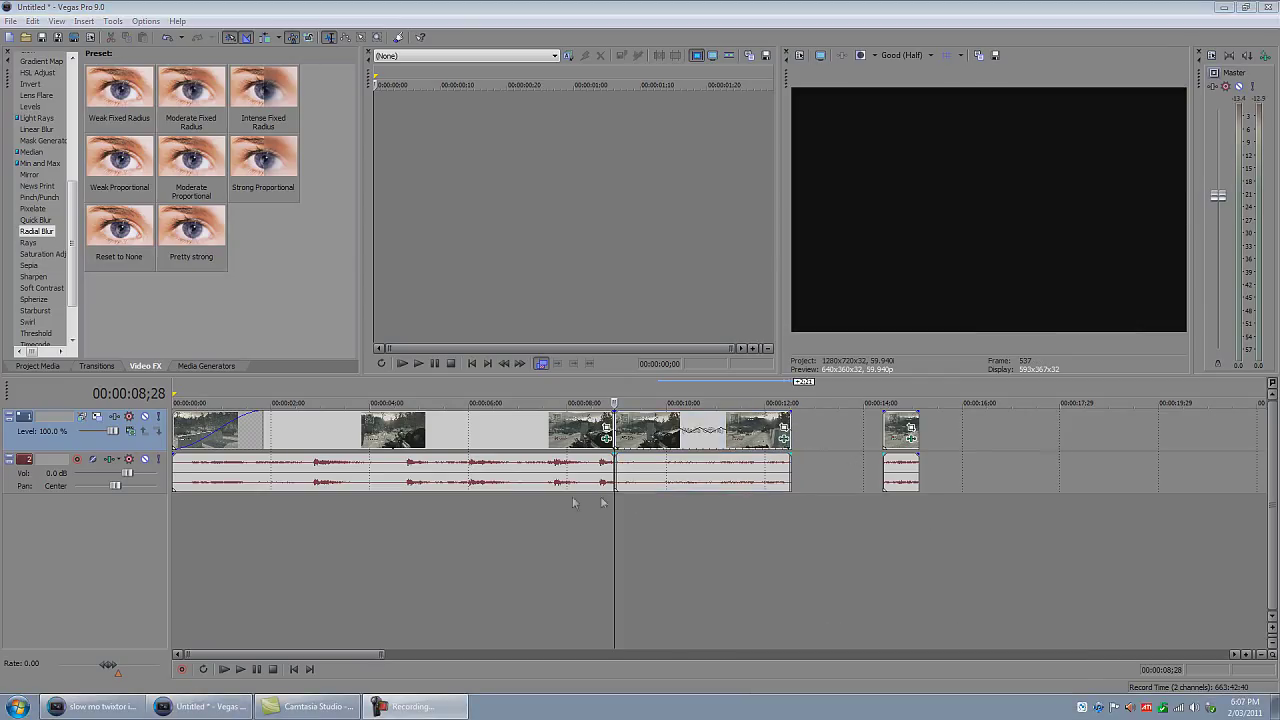
{"action": "left_click", "coordinate": [247, 669]}
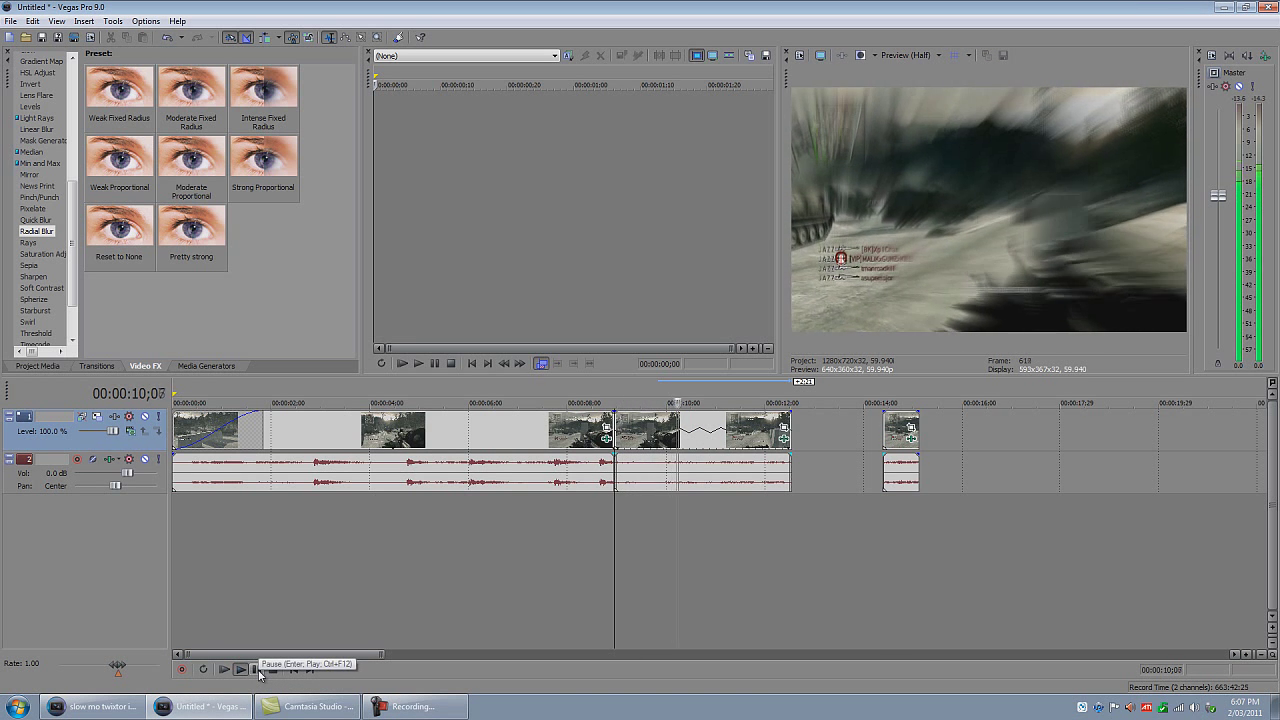
{"action": "left_click", "coordinate": [256, 669]}
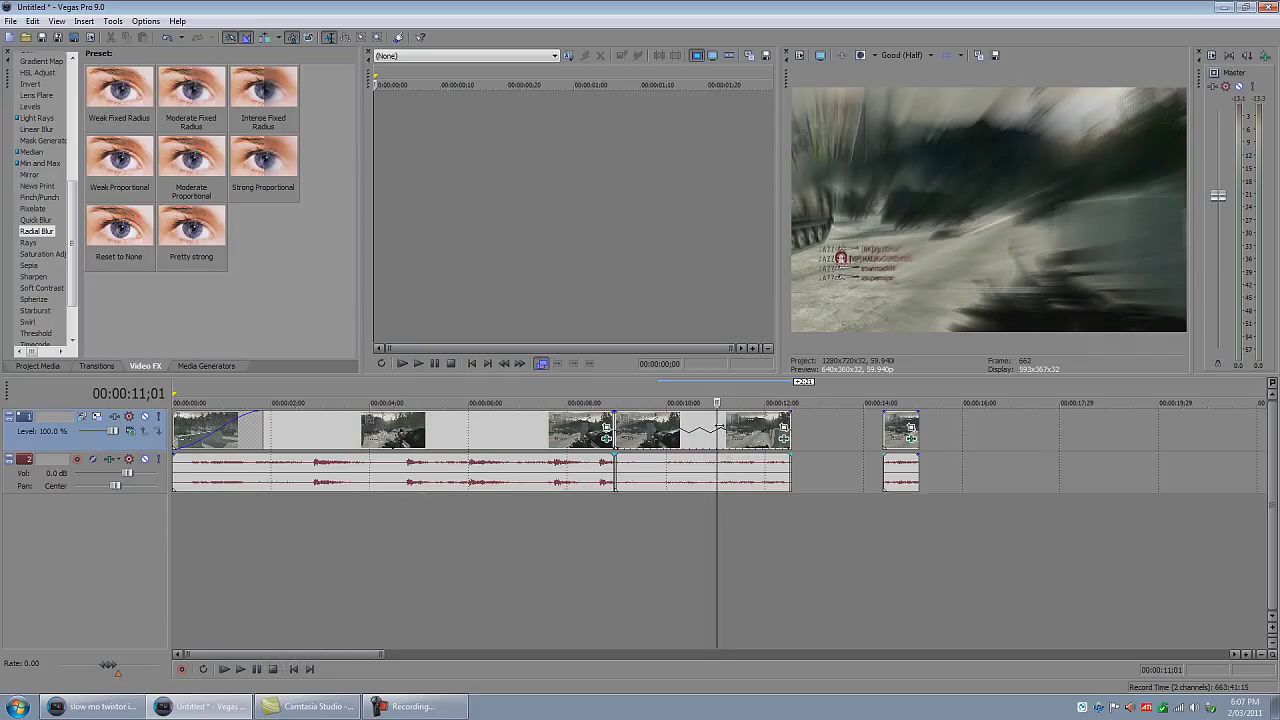
- Split the extended segment at 00:00:11;01 and move the cut-off part later, starting just before 00:00:12;00
{"action": "left_click", "coordinate": [718, 430]}
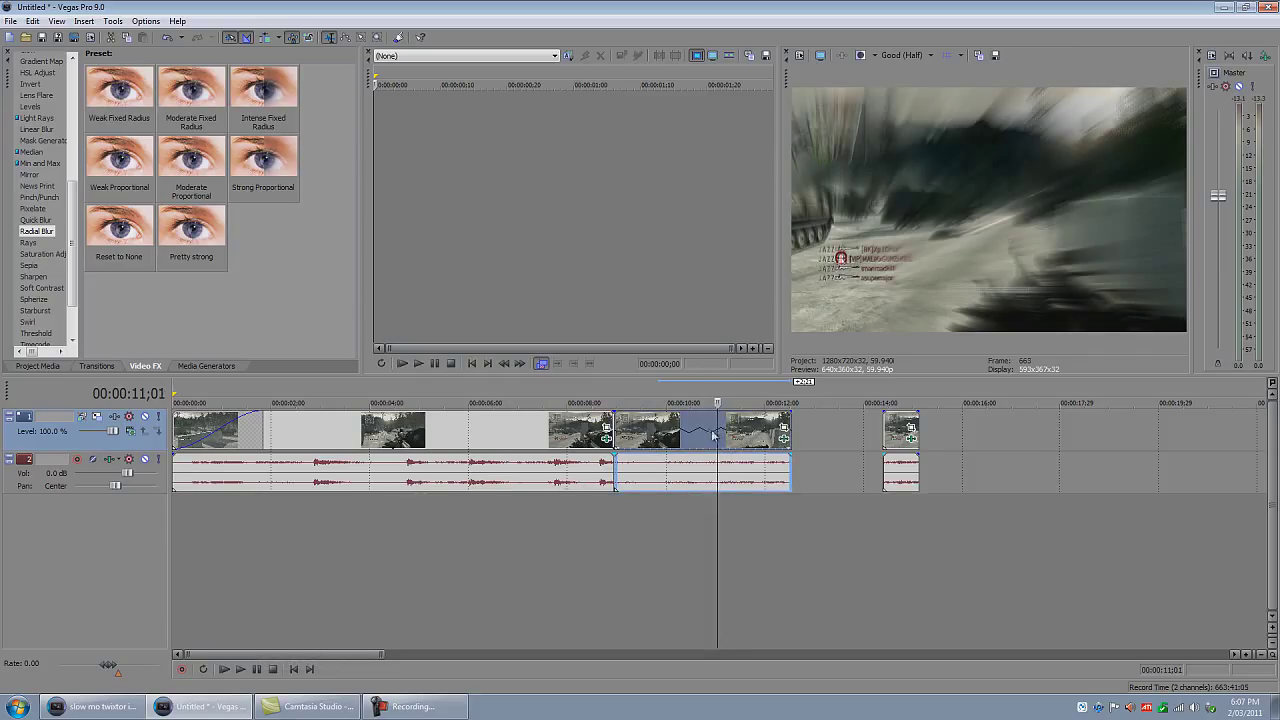
{"action": "key", "text": "s"}
{"action": "left_click_drag", "start_coordinate": [722, 437], "coordinate": [780, 437]}
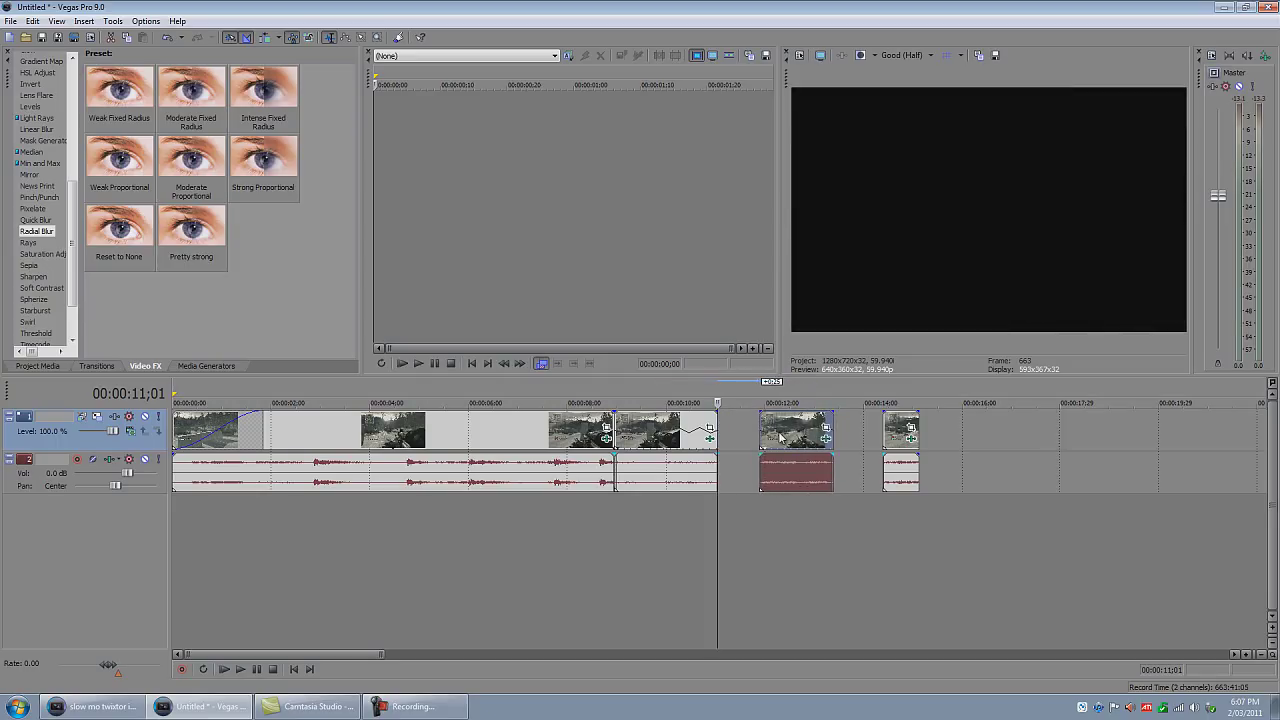
- Place the cursor at the start of the second segment, 00:00:08;28, and make the video track taller
{"action": "left_click", "coordinate": [616, 434]}
{"action": "scroll", "coordinate": [661, 480], "scroll_direction": "up", "scroll_amount": 2}
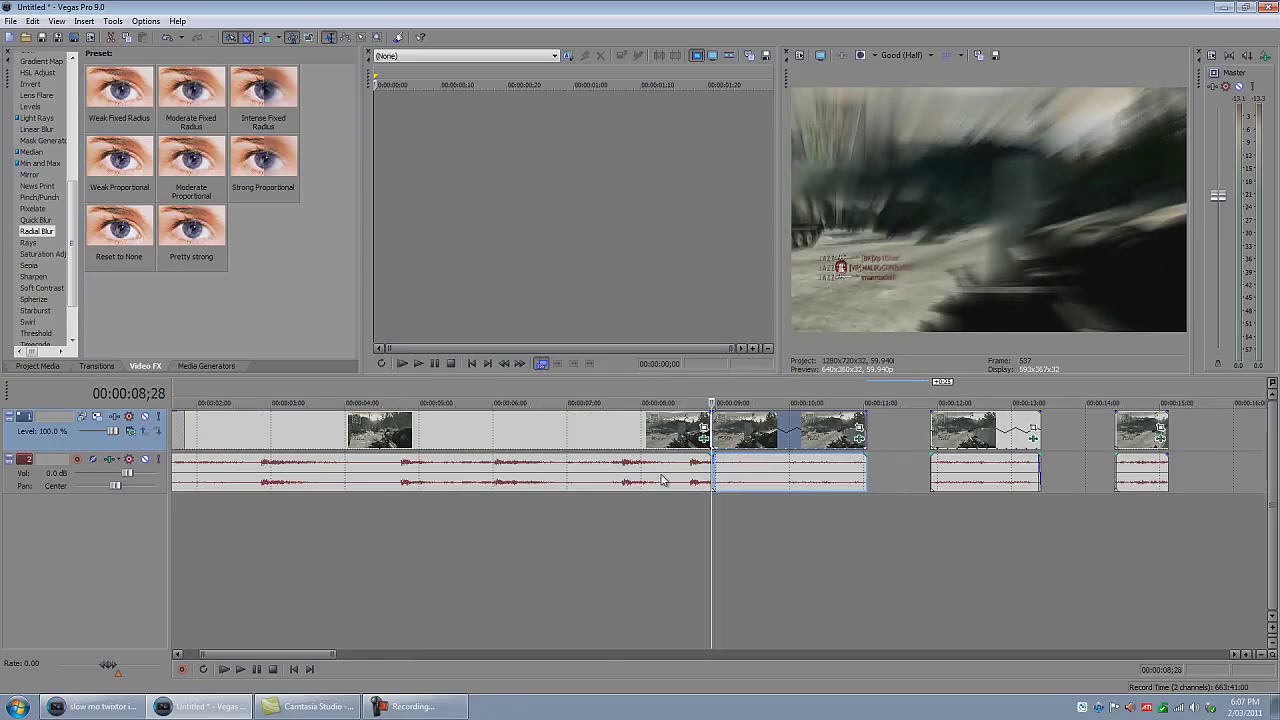
{"action": "left_click_drag", "start_coordinate": [268, 654], "coordinate": [288, 654]}
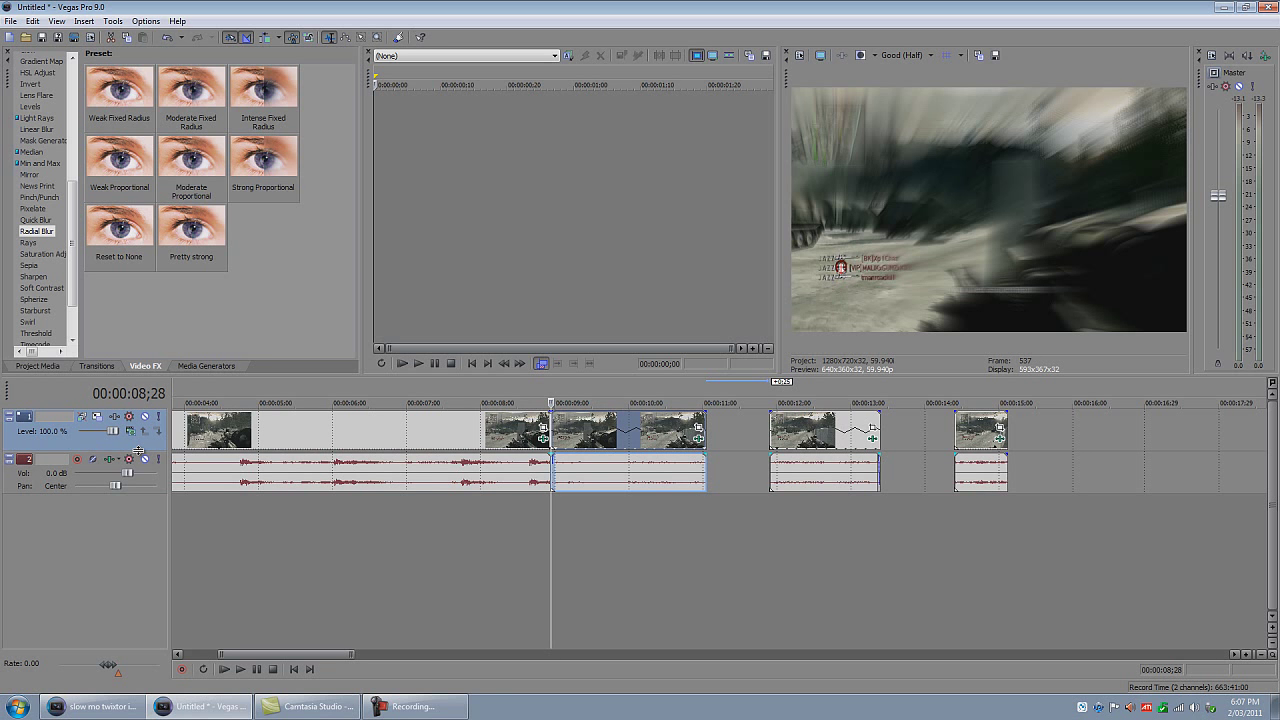
{"action": "left_click_drag", "start_coordinate": [138, 450], "coordinate": [137, 487]}
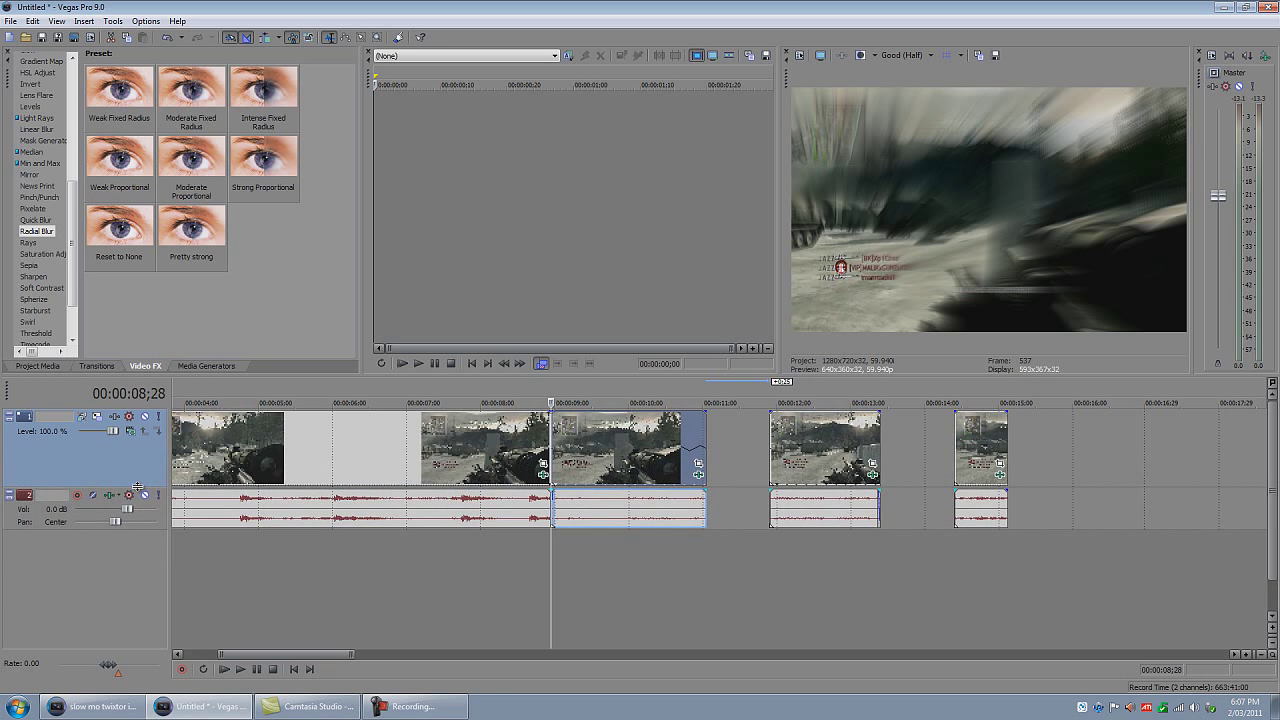
- Insert a Velocity envelope on the second clip segment
{"action": "right_click", "coordinate": [567, 453]}
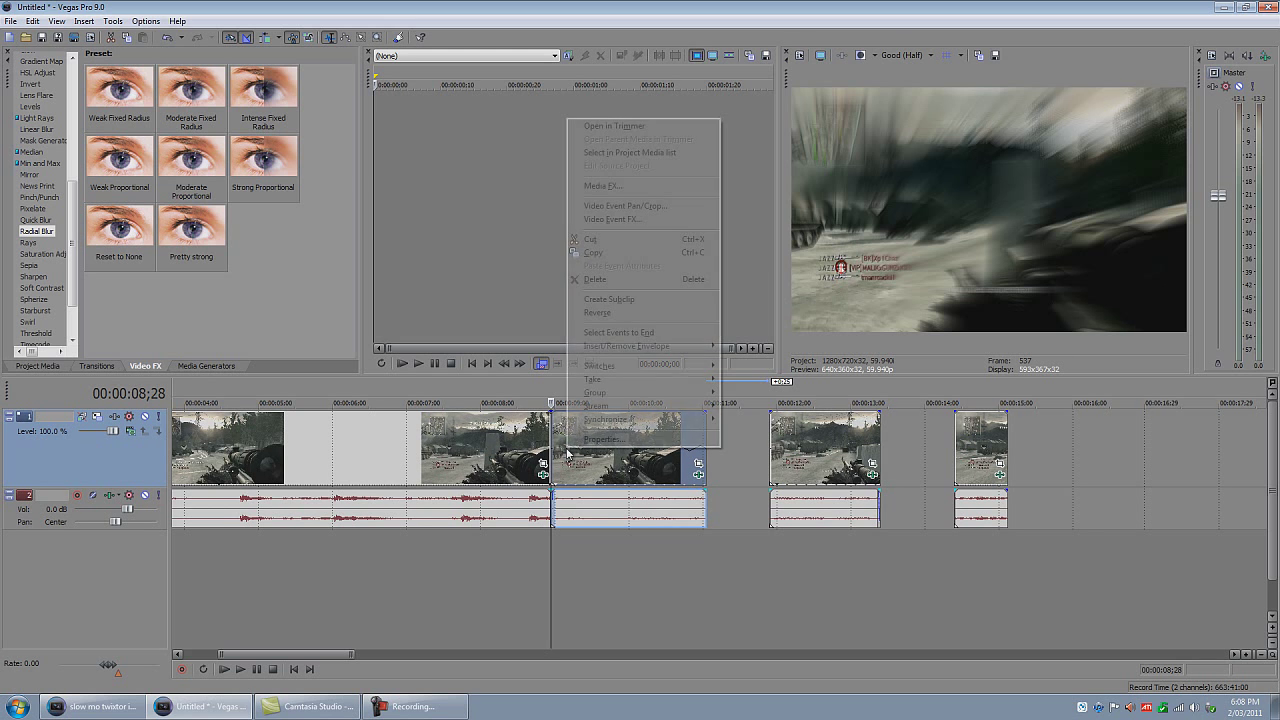
{"action": "mouse_move", "coordinate": [693, 350]}
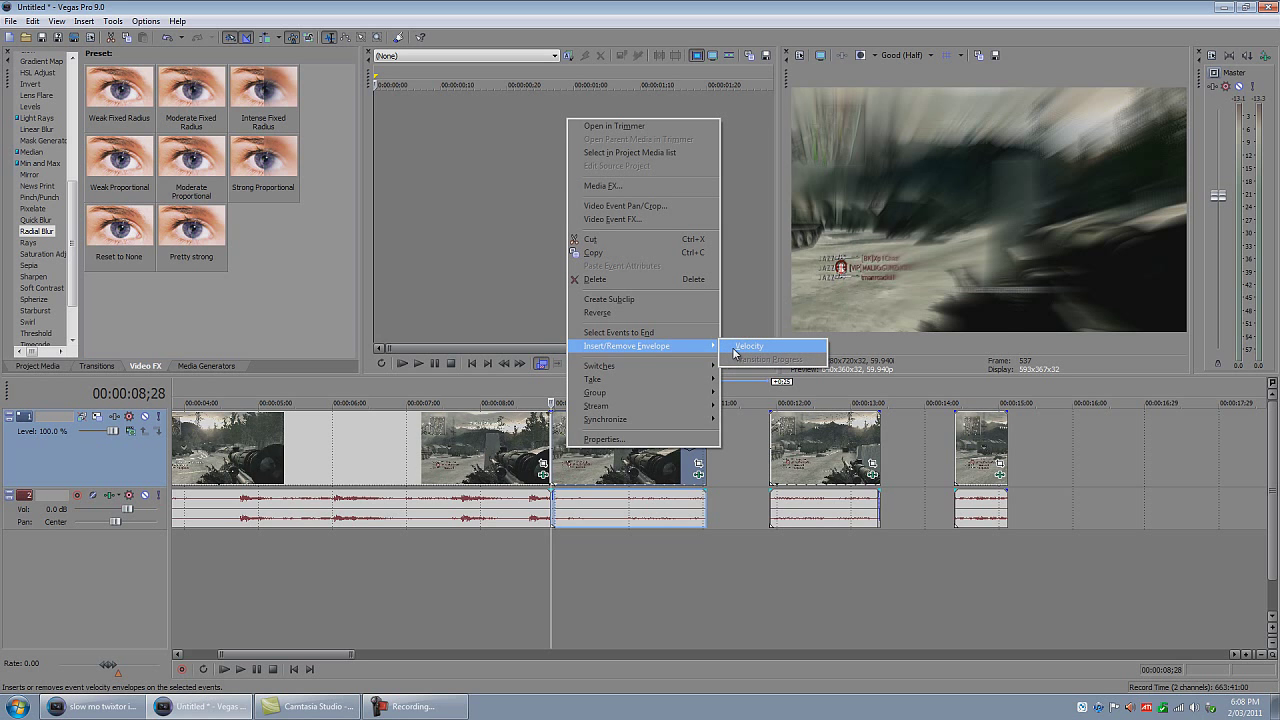
{"action": "right_click", "coordinate": [584, 462]}
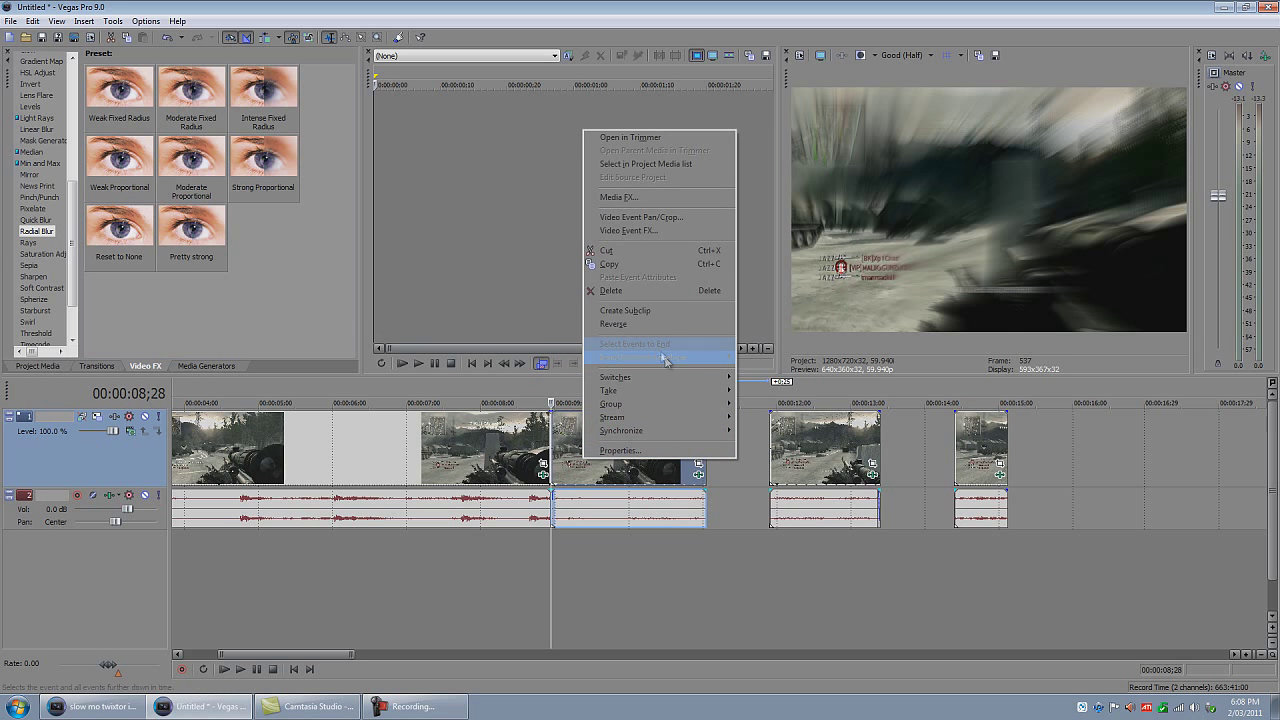
{"action": "mouse_move", "coordinate": [665, 360]}
{"action": "left_click", "coordinate": [775, 357]}
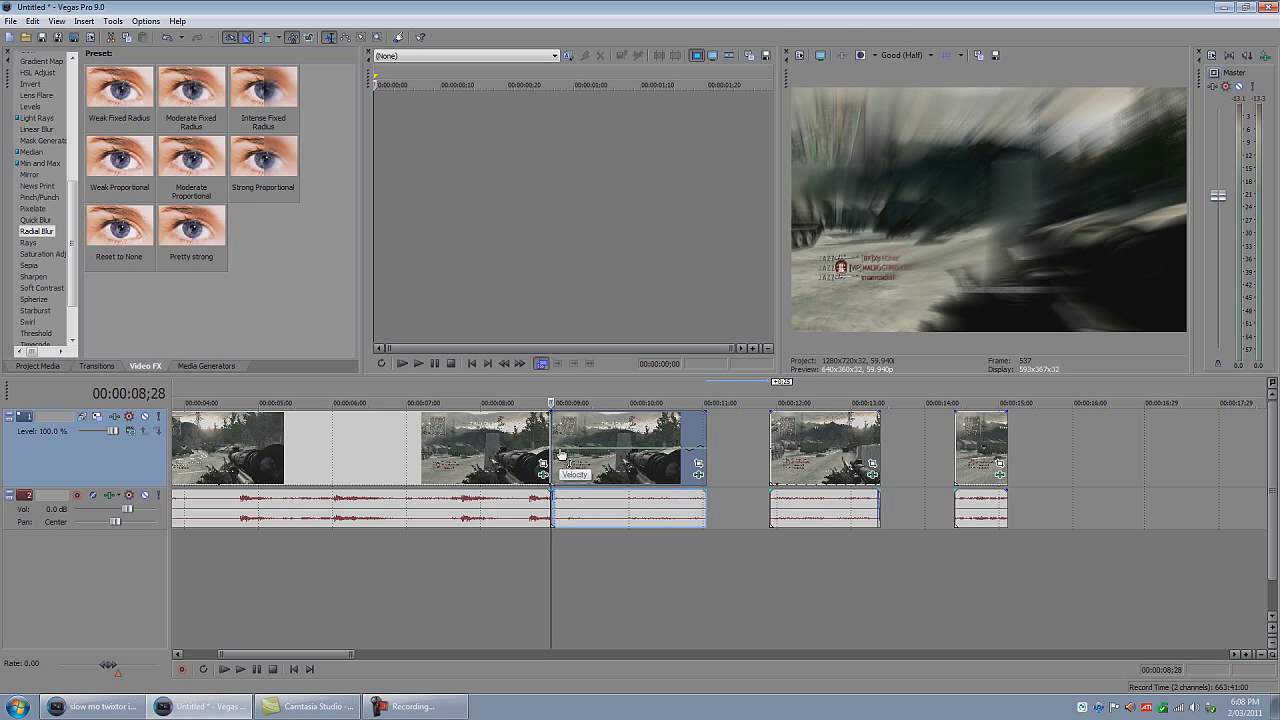
- Add a velocity point at 00:00:09;03 in the second segment and lower the velocity there to below 61%
{"action": "left_click_drag", "start_coordinate": [562, 453], "coordinate": [562, 451]}
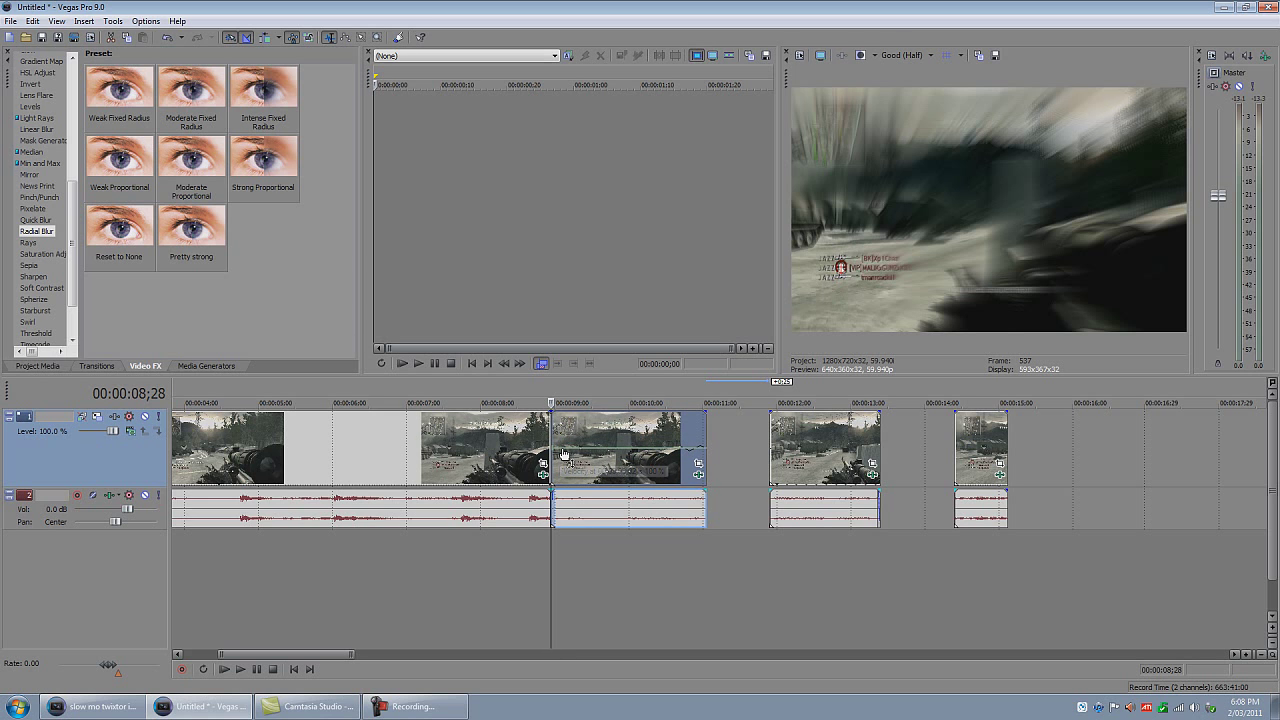
{"action": "left_click", "coordinate": [562, 452]}
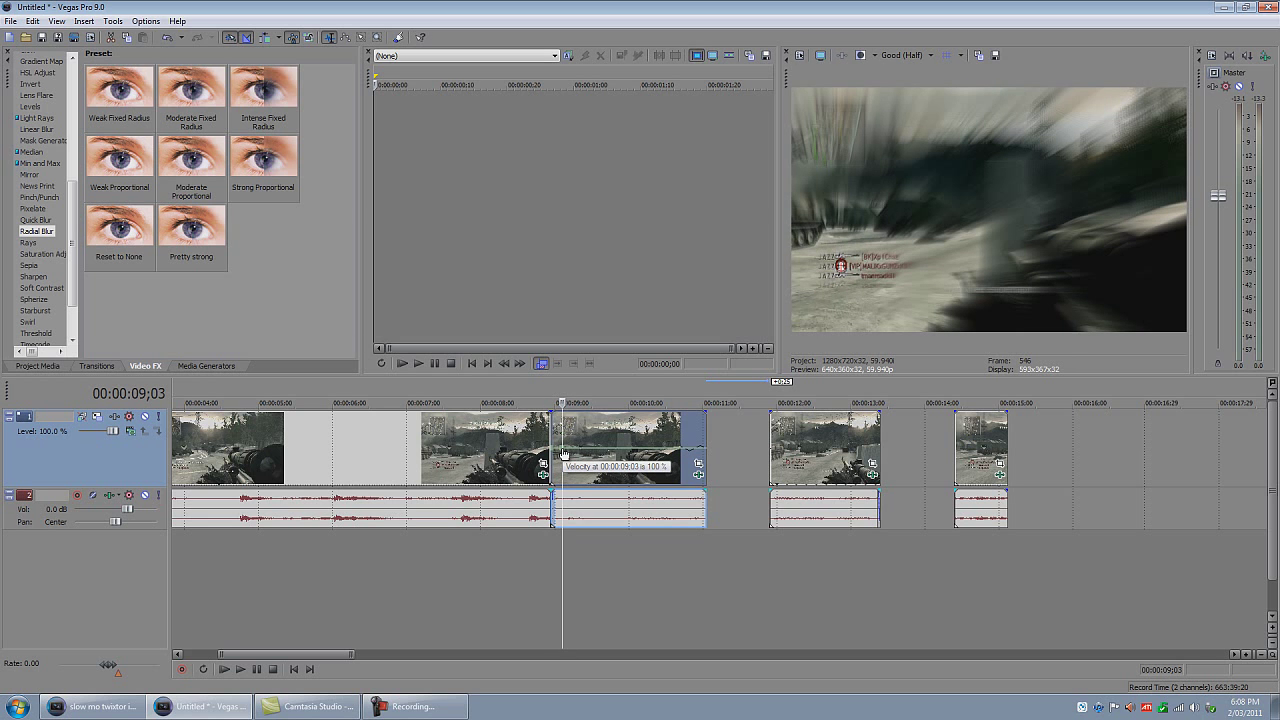
{"action": "left_click_drag", "start_coordinate": [565, 455], "coordinate": [566, 463]}
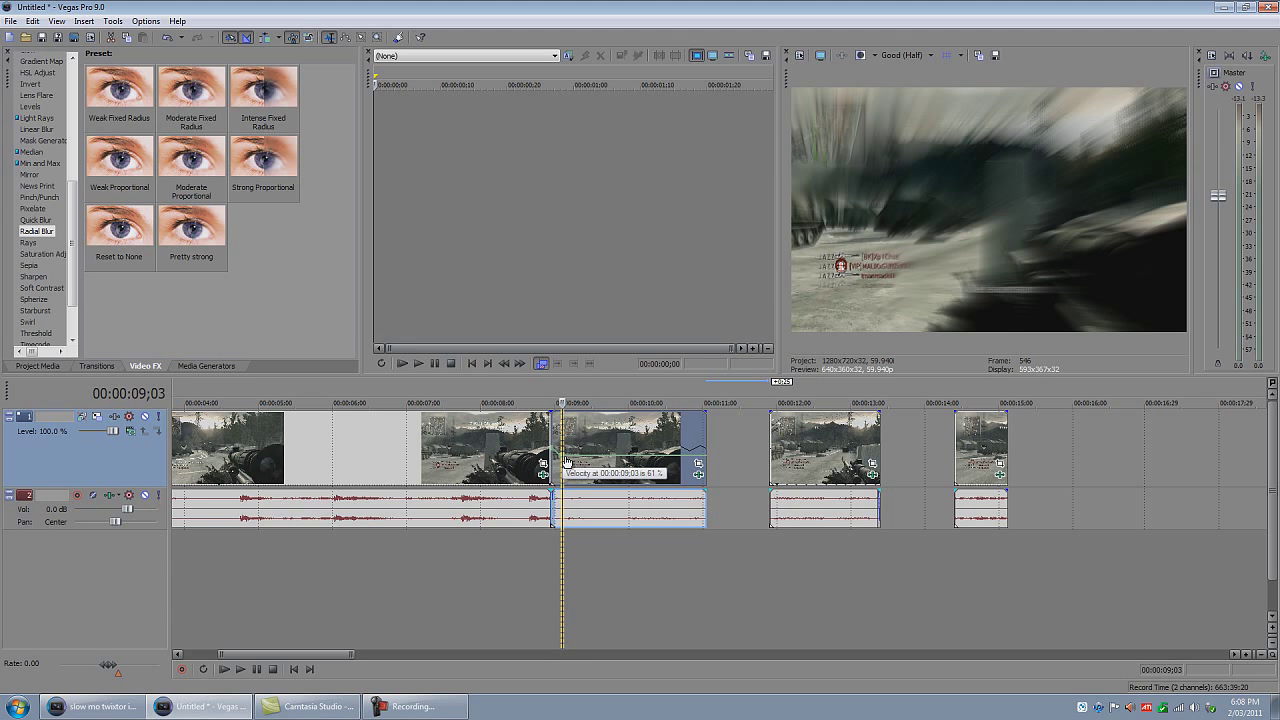
{"action": "left_click_drag", "start_coordinate": [566, 463], "coordinate": [566, 469]}
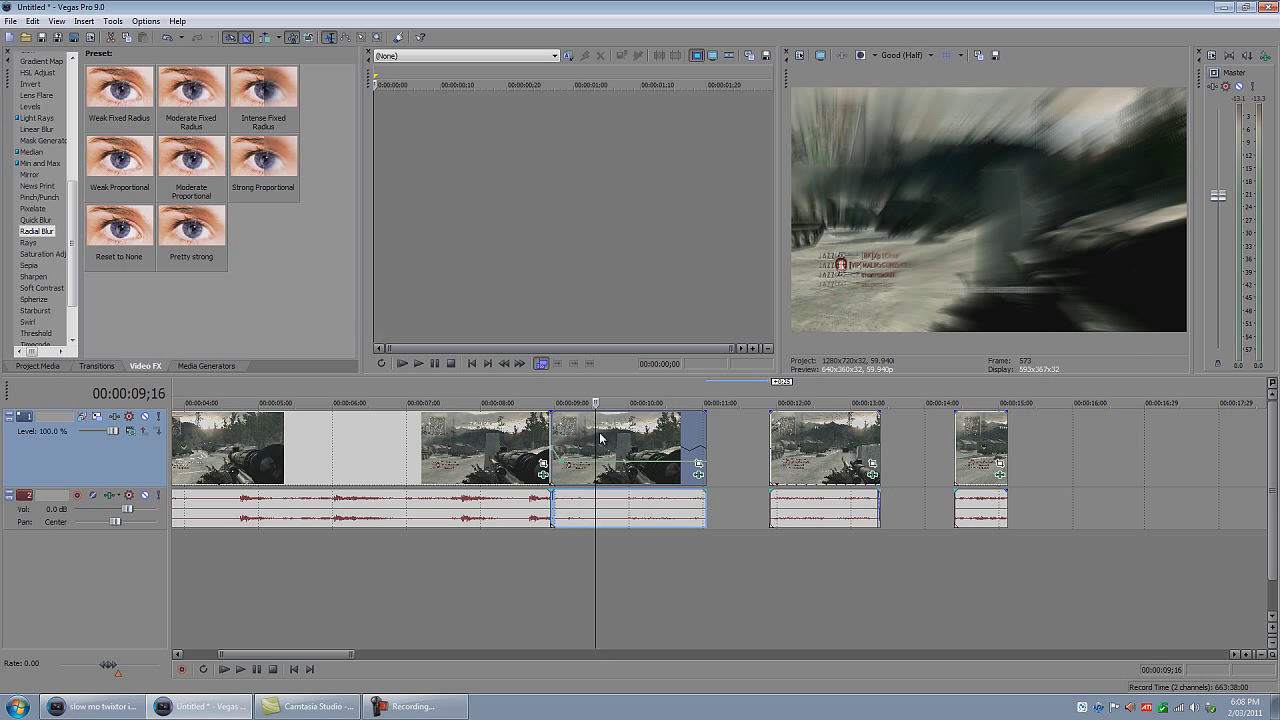
- Add a velocity point at 00:00:10;08 in the second segment and raise the velocity slightly there
{"action": "left_click", "coordinate": [645, 467]}
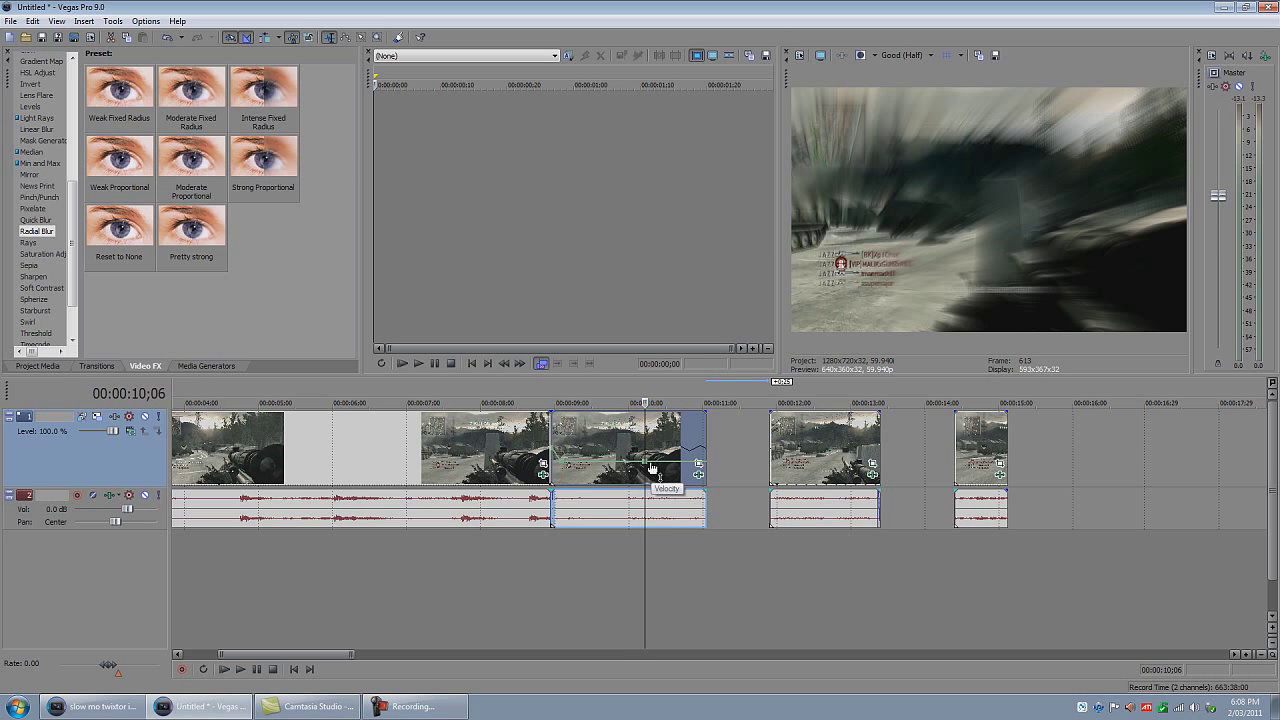
{"action": "left_click", "coordinate": [650, 465]}
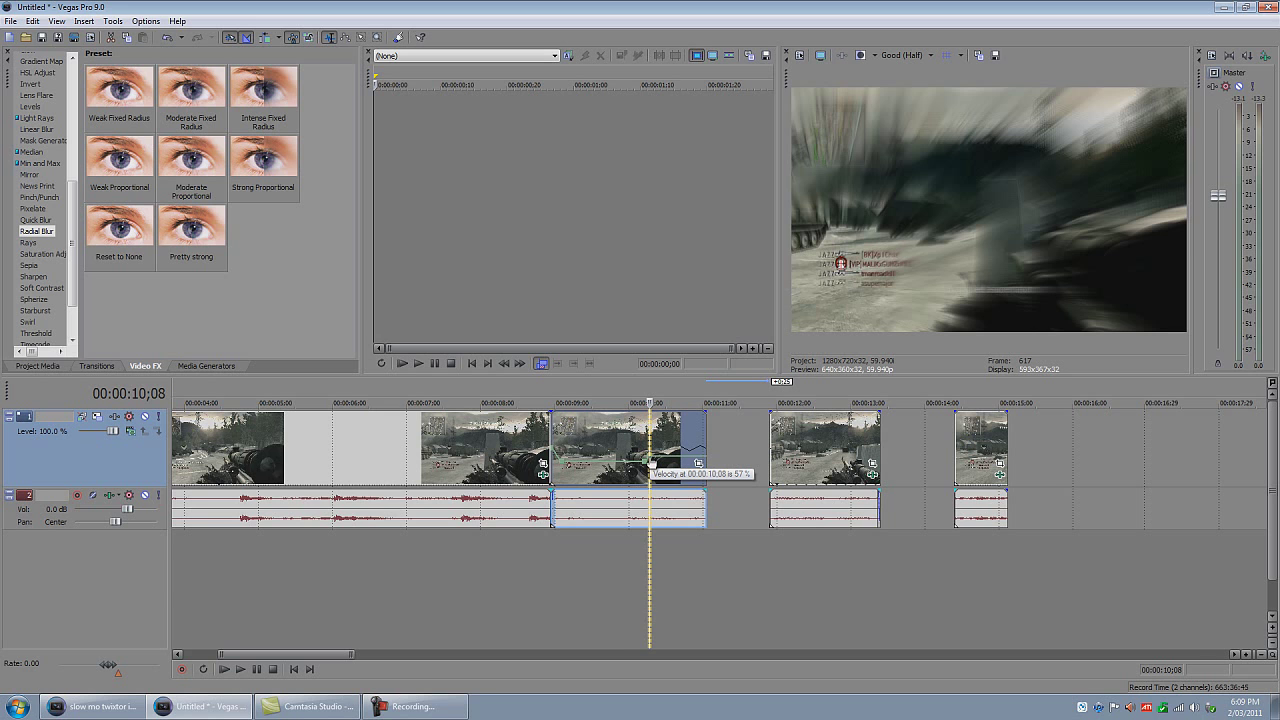
{"action": "left_click_drag", "start_coordinate": [650, 465], "coordinate": [650, 464]}
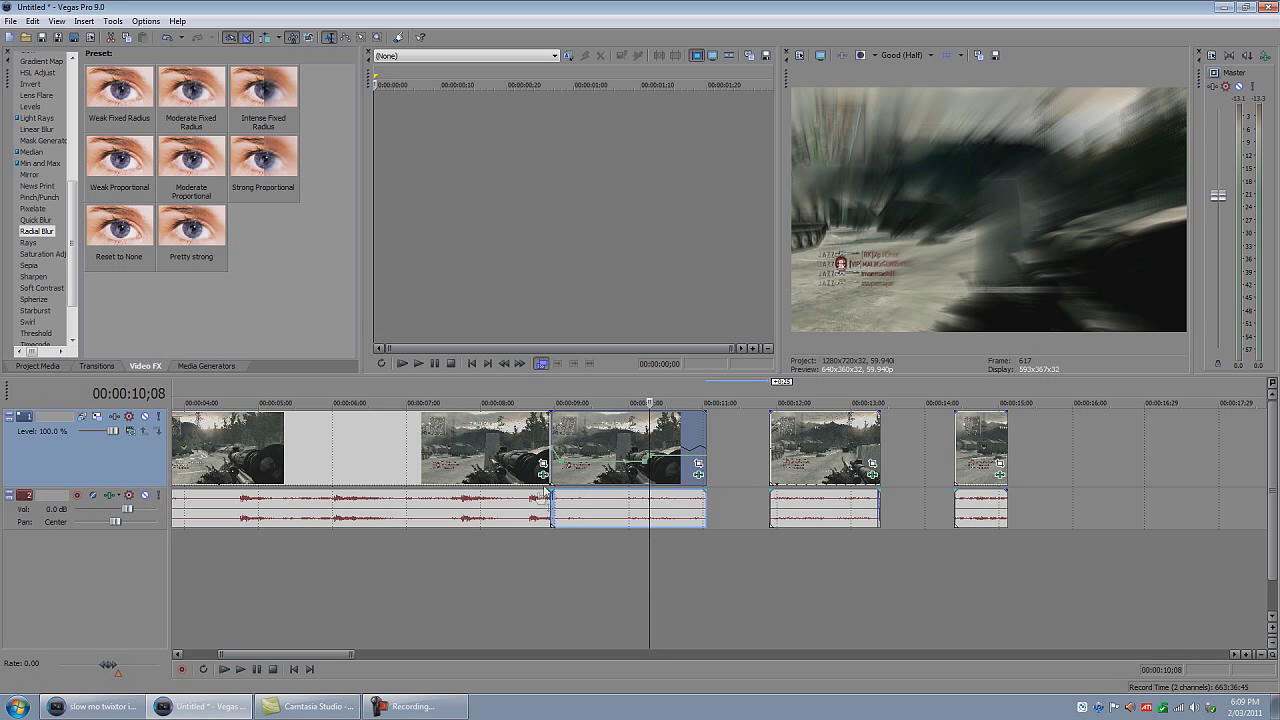
- Play back the slowed second segment from its start and add a higher velocity point near its end
{"action": "left_click", "coordinate": [552, 542]}
{"action": "left_click", "coordinate": [243, 668]}
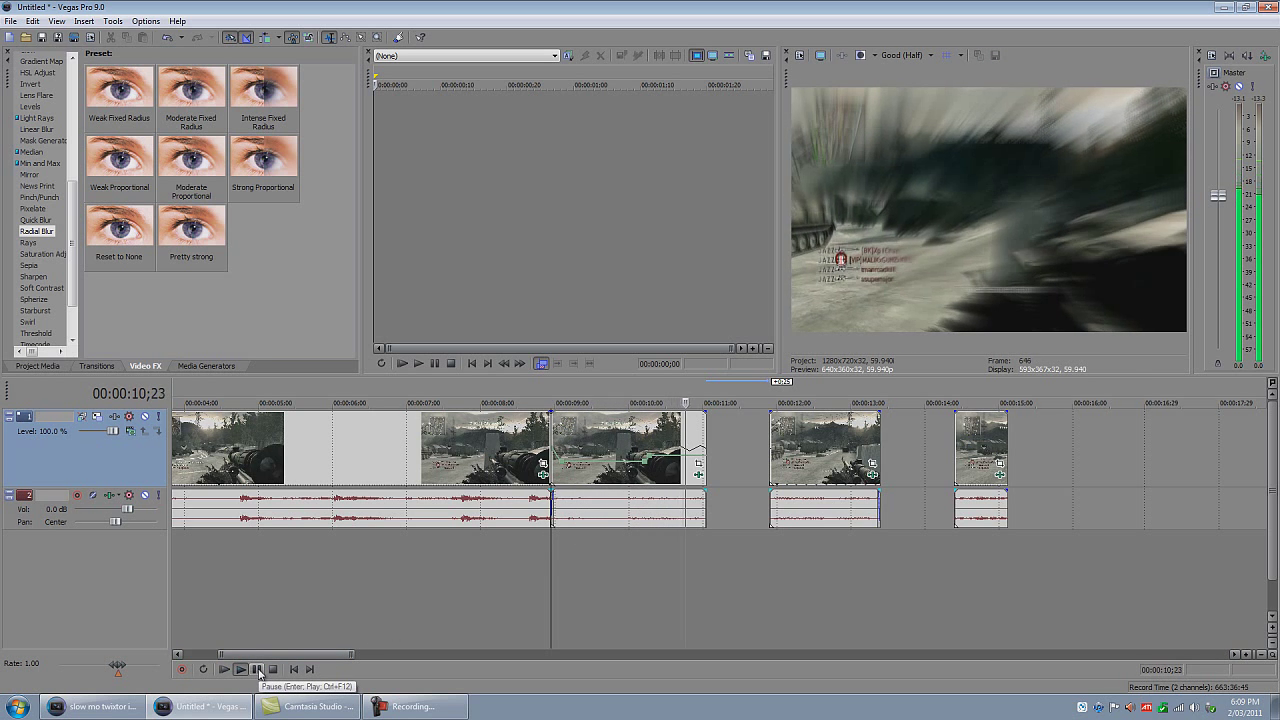
{"action": "left_click", "coordinate": [257, 669]}
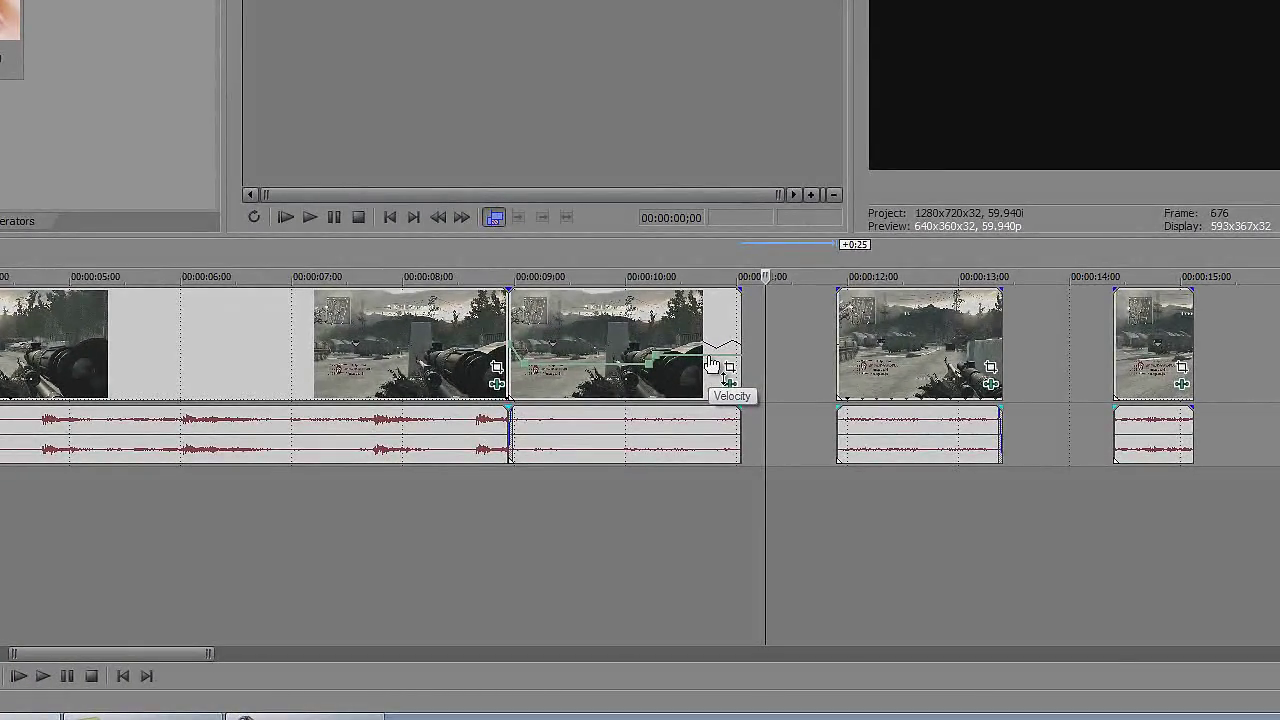
{"action": "left_click", "coordinate": [684, 463]}
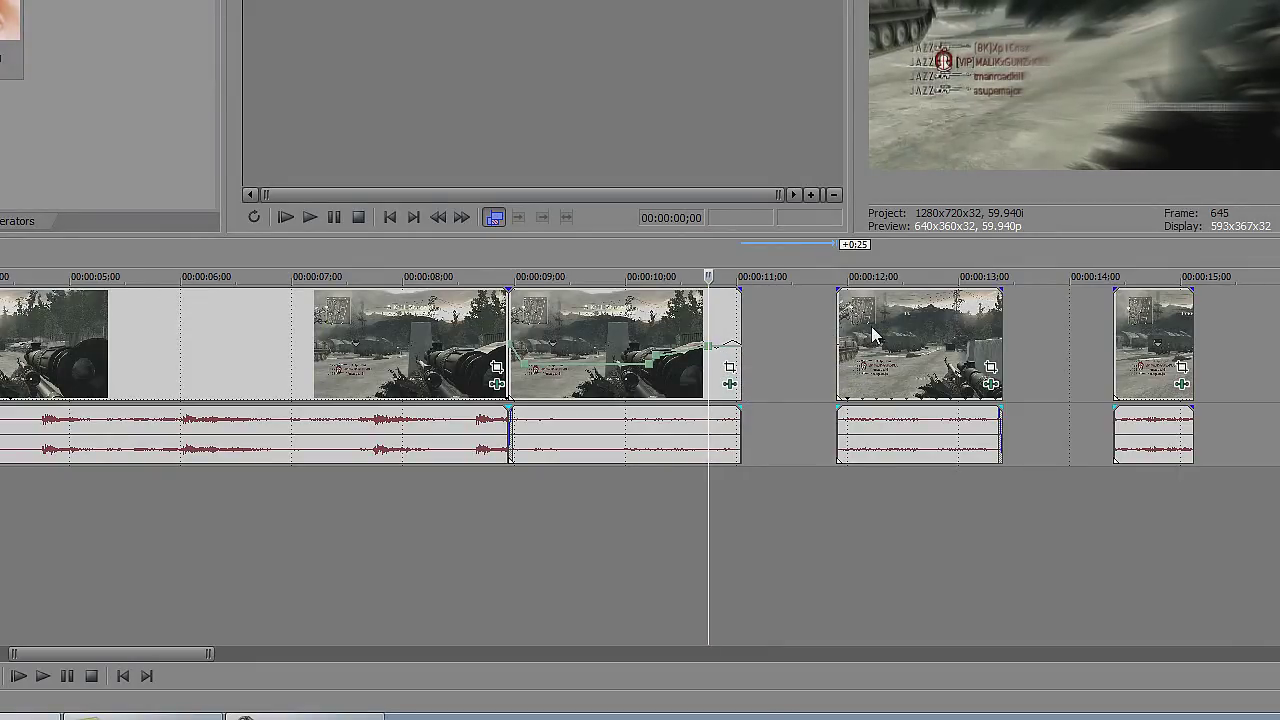
- Move the third and fourth segments earlier so that each starts directly at the end of the preceding segment
{"action": "left_click_drag", "start_coordinate": [876, 333], "coordinate": [785, 343]}
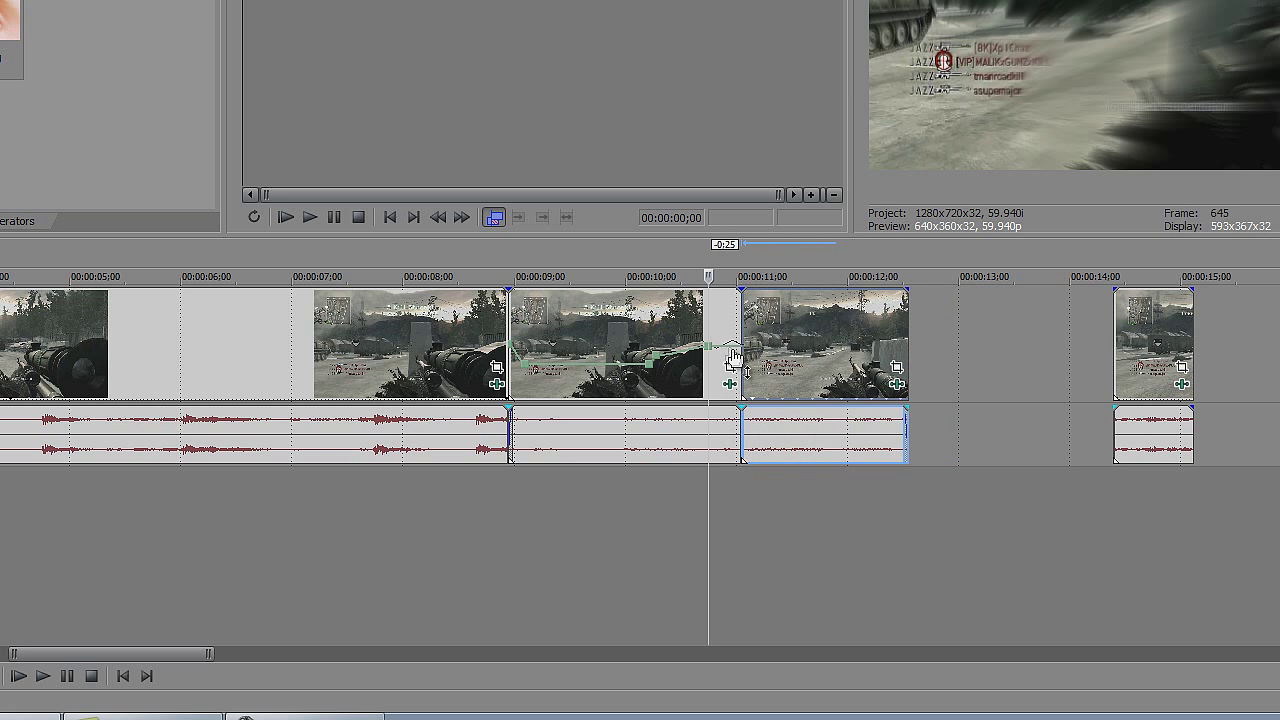
{"action": "left_click", "coordinate": [741, 349]}
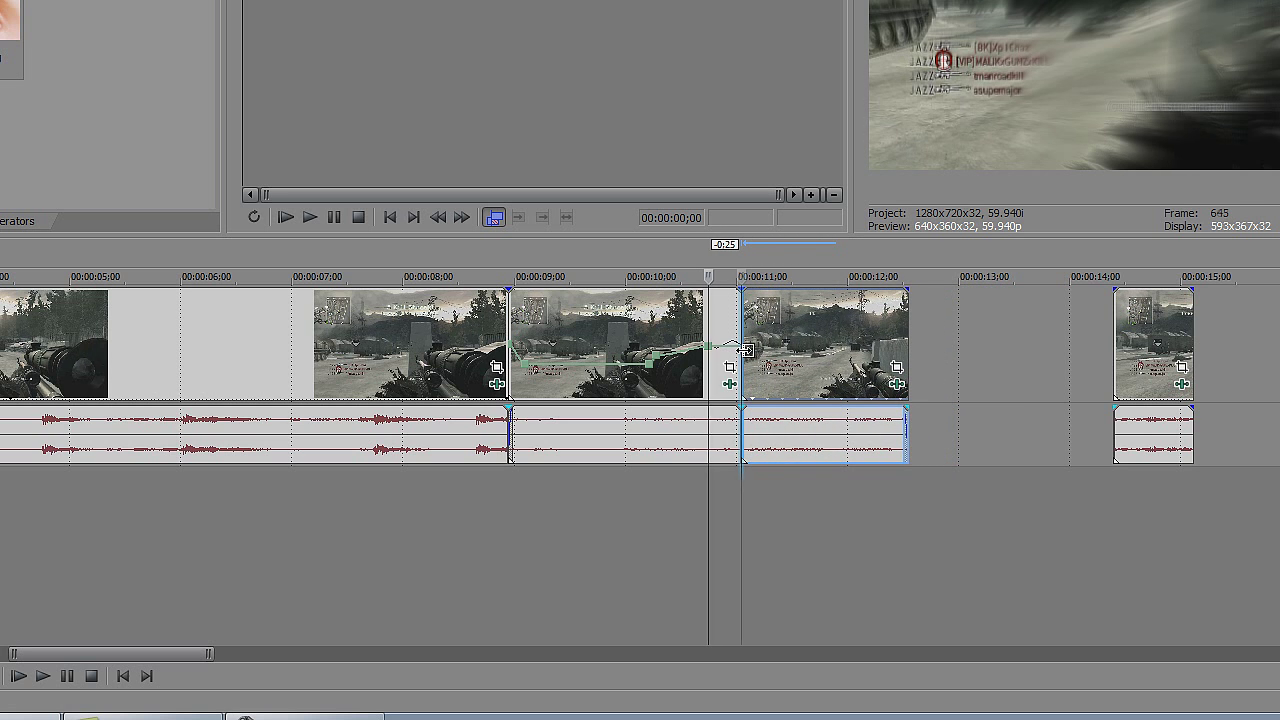
{"action": "left_click", "coordinate": [507, 473]}
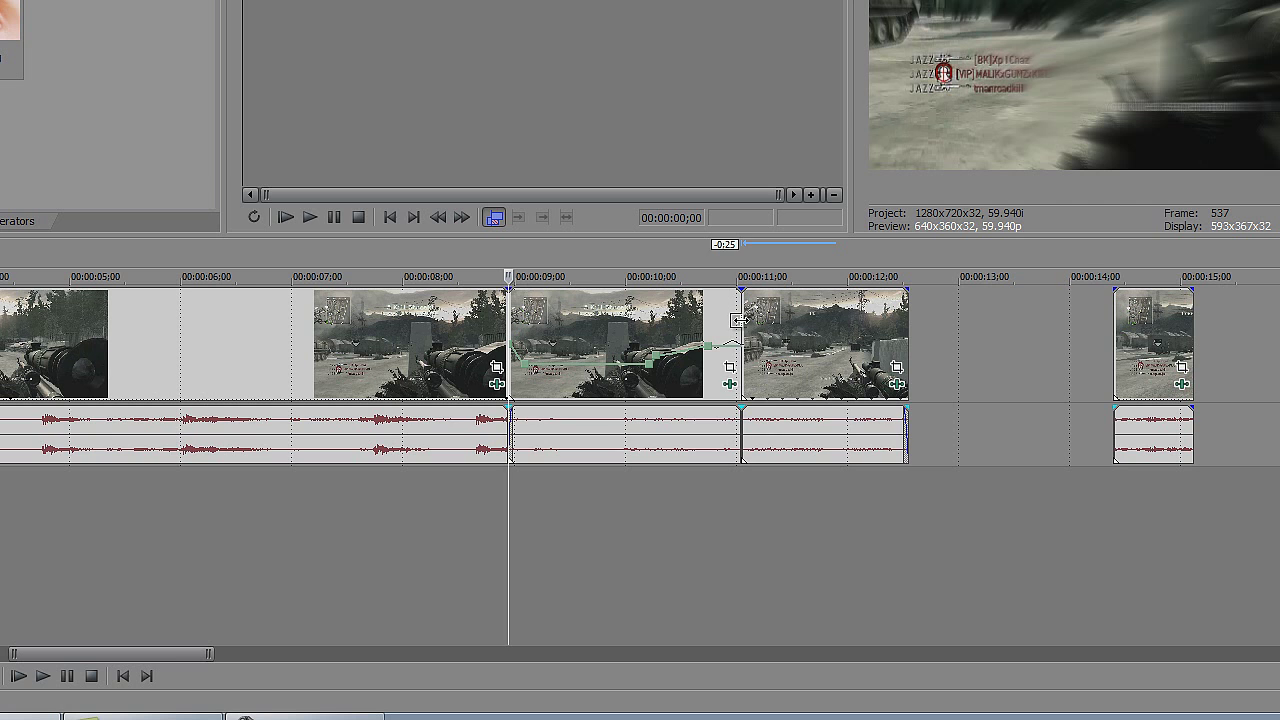
{"action": "left_click", "coordinate": [469, 496]}
{"action": "left_click_drag", "start_coordinate": [1150, 345], "coordinate": [943, 345]}
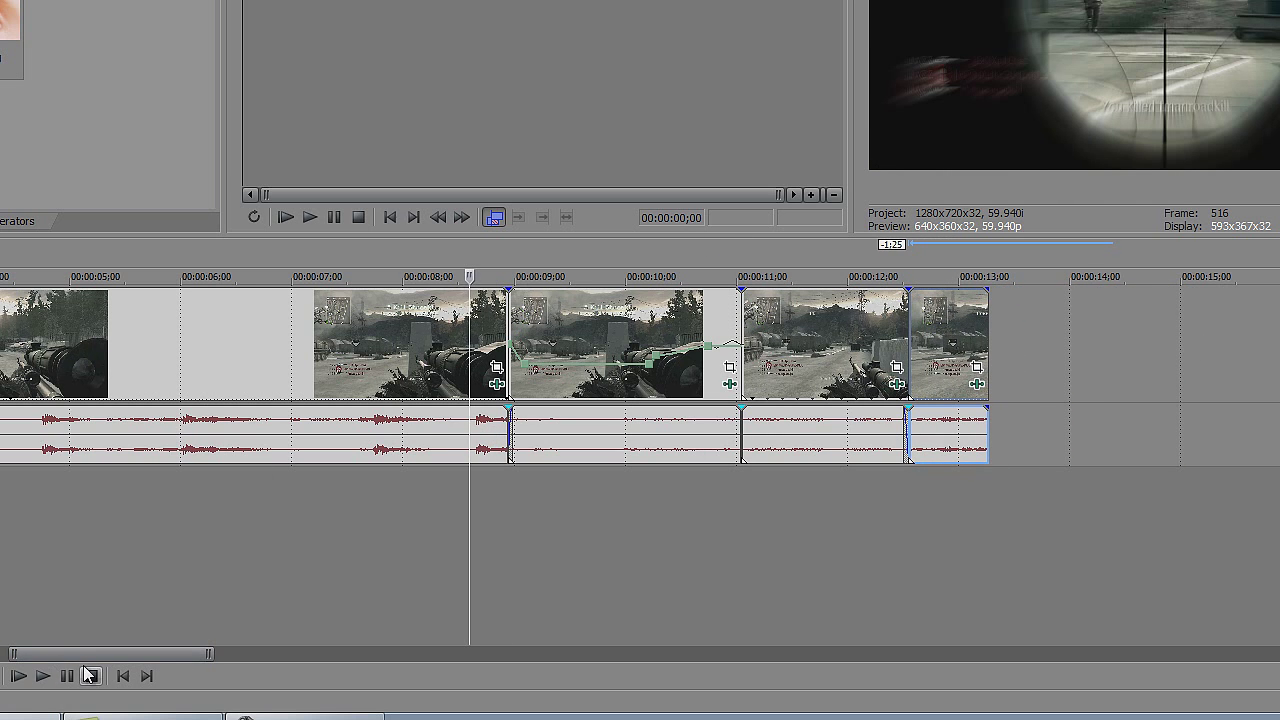
- Play back the joined segments from just before the start of the slow-motion segment to check the speed changes
{"action": "left_click", "coordinate": [42, 676]}
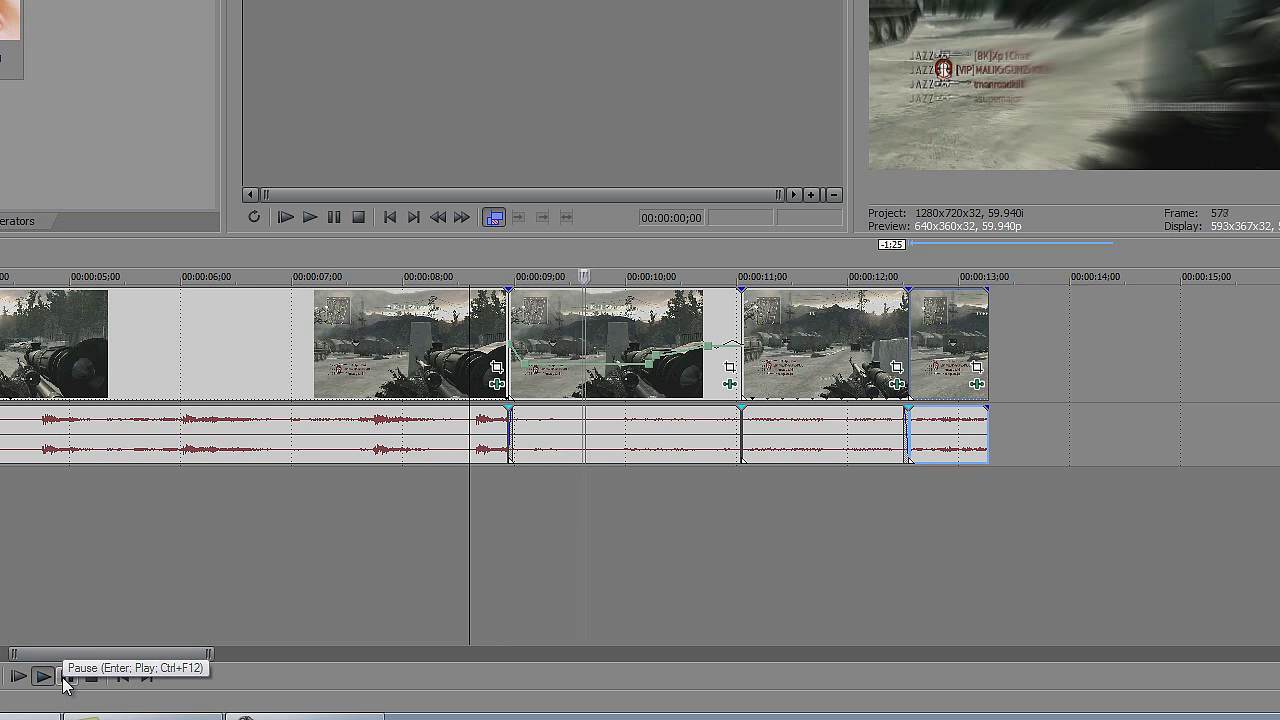
{"action": "left_click", "coordinate": [65, 677]}
{"action": "left_click", "coordinate": [65, 677]}
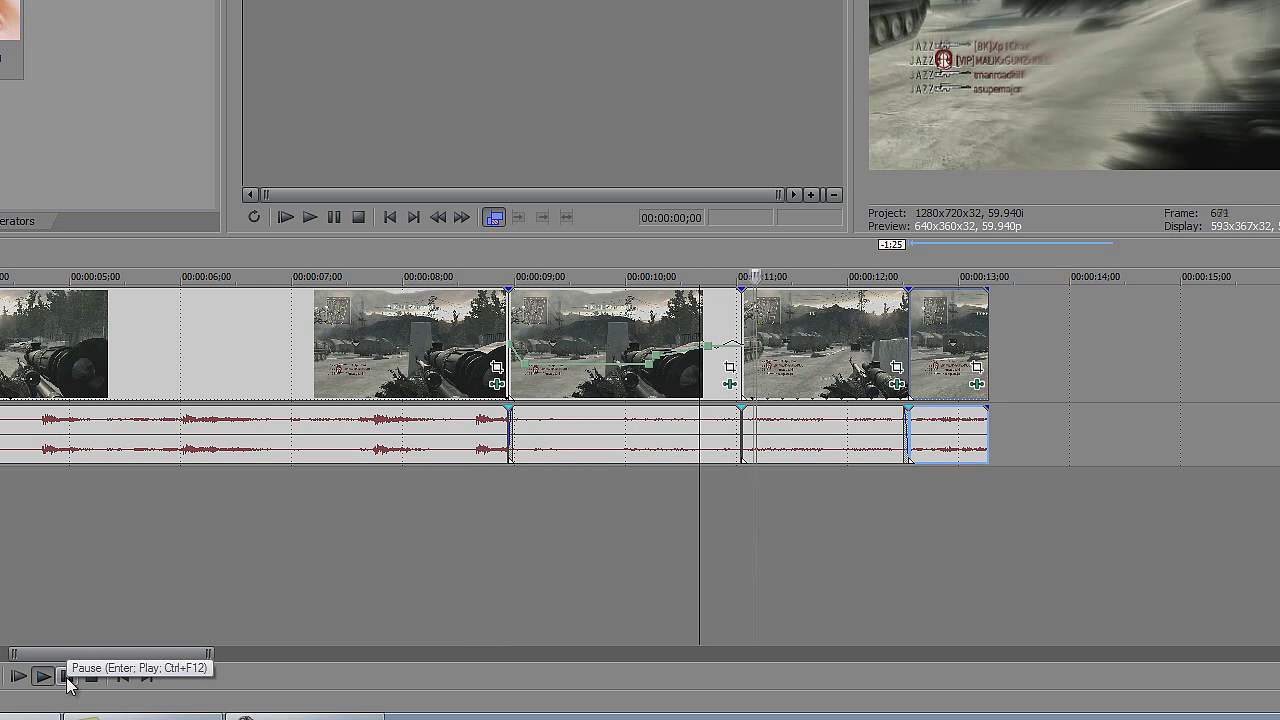
{"action": "left_click", "coordinate": [67, 678]}
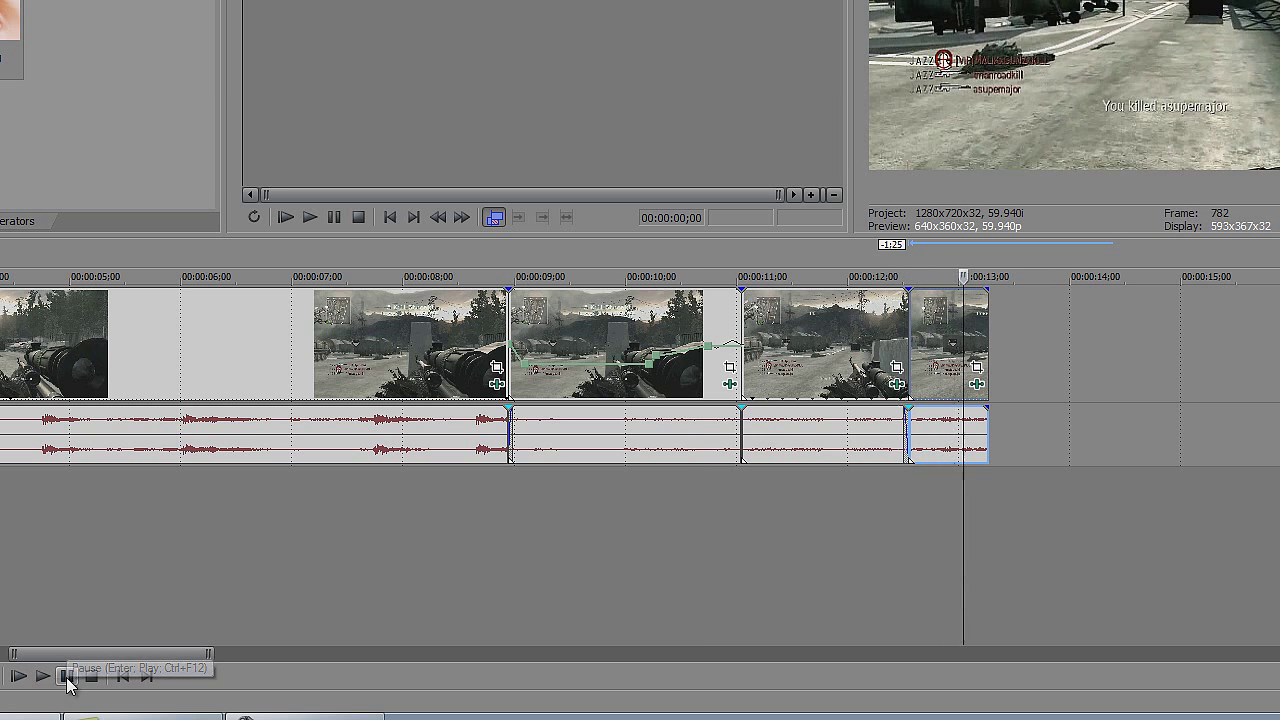
{"action": "left_click", "coordinate": [897, 360]}
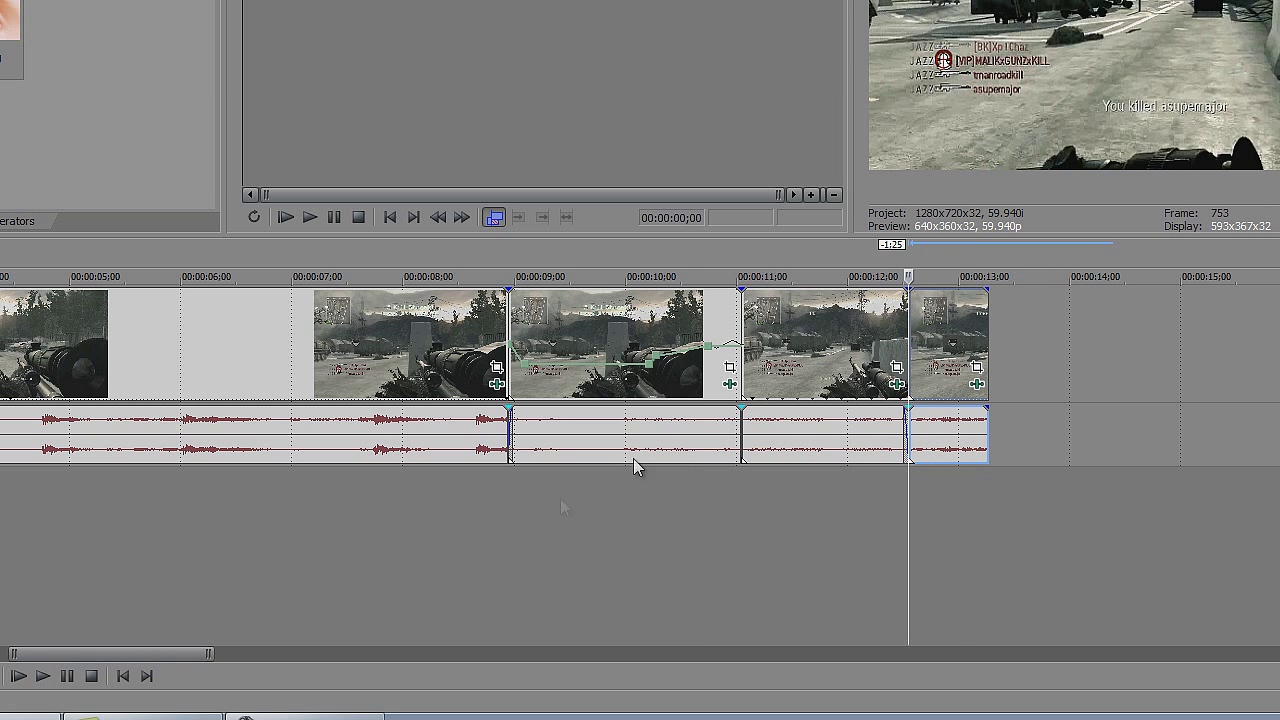
{"action": "left_click", "coordinate": [469, 512]}
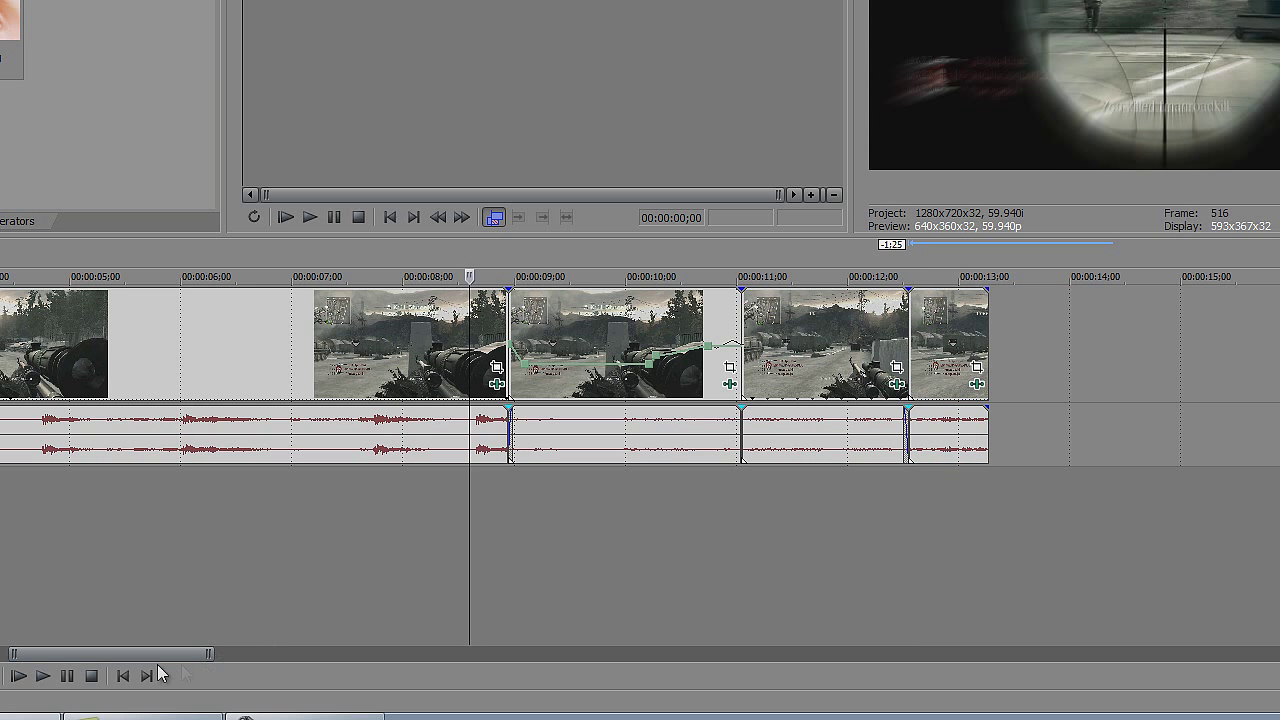
{"action": "left_click", "coordinate": [42, 677]}
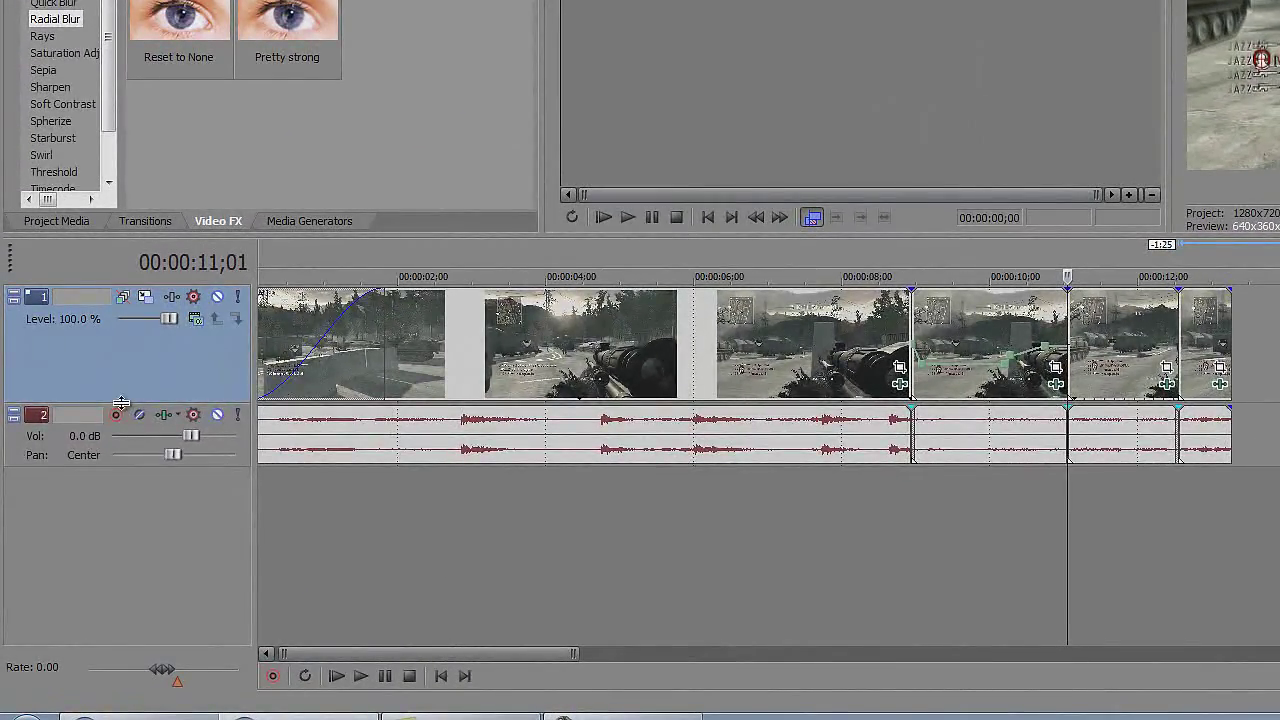
- Make the video track shorter and play back the last two segments from 00:00:11;11
{"action": "left_click_drag", "start_coordinate": [120, 403], "coordinate": [120, 366]}
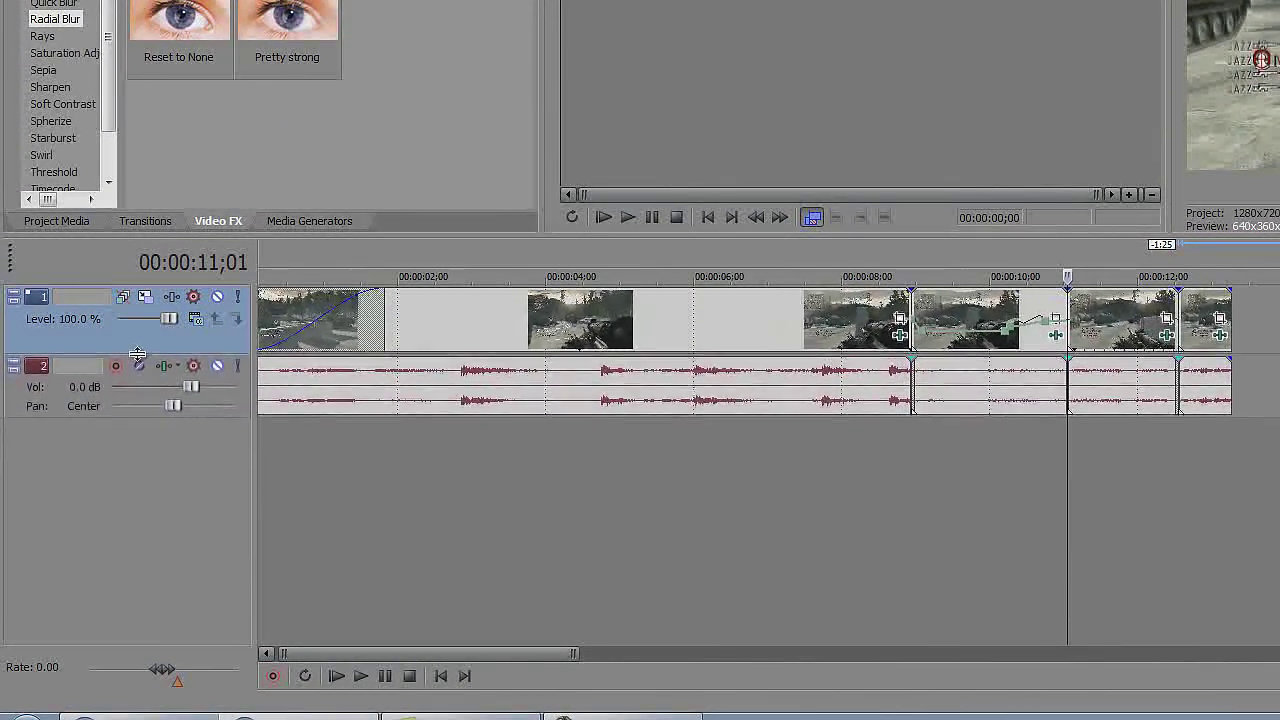
{"action": "left_click", "coordinate": [1170, 443]}
{"action": "left_click", "coordinate": [1090, 438]}
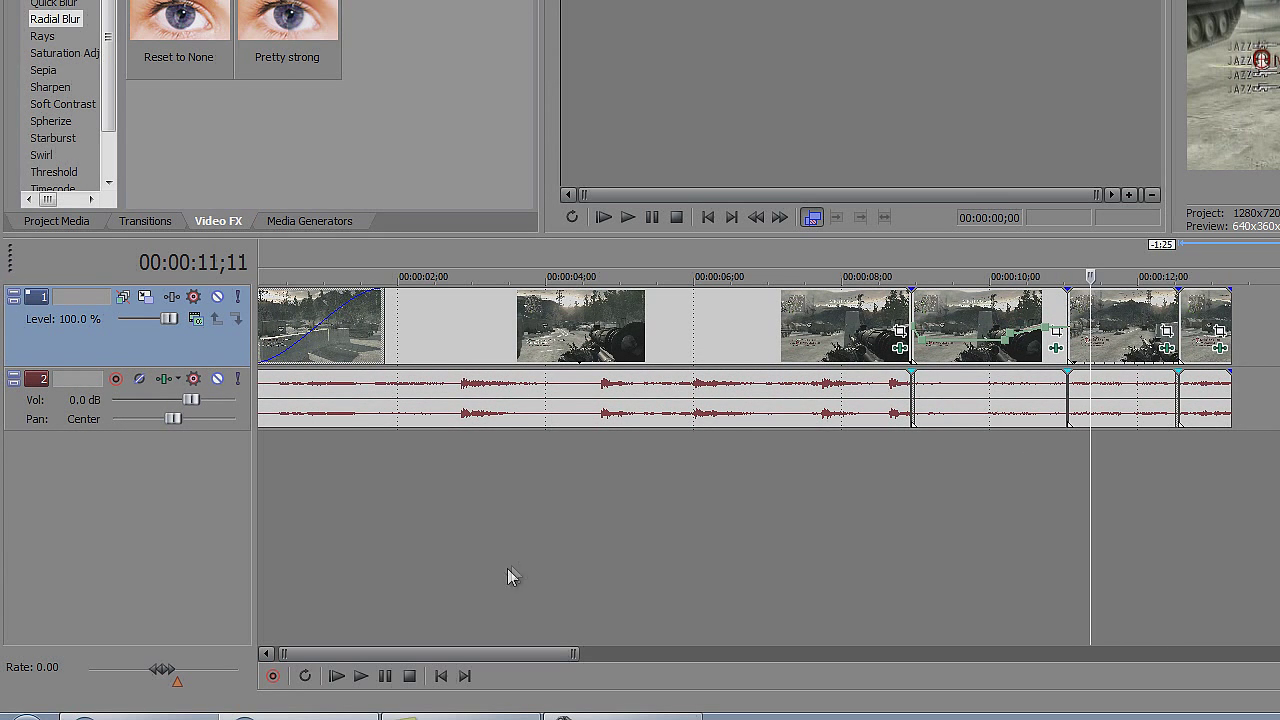
{"action": "left_click", "coordinate": [367, 684]}
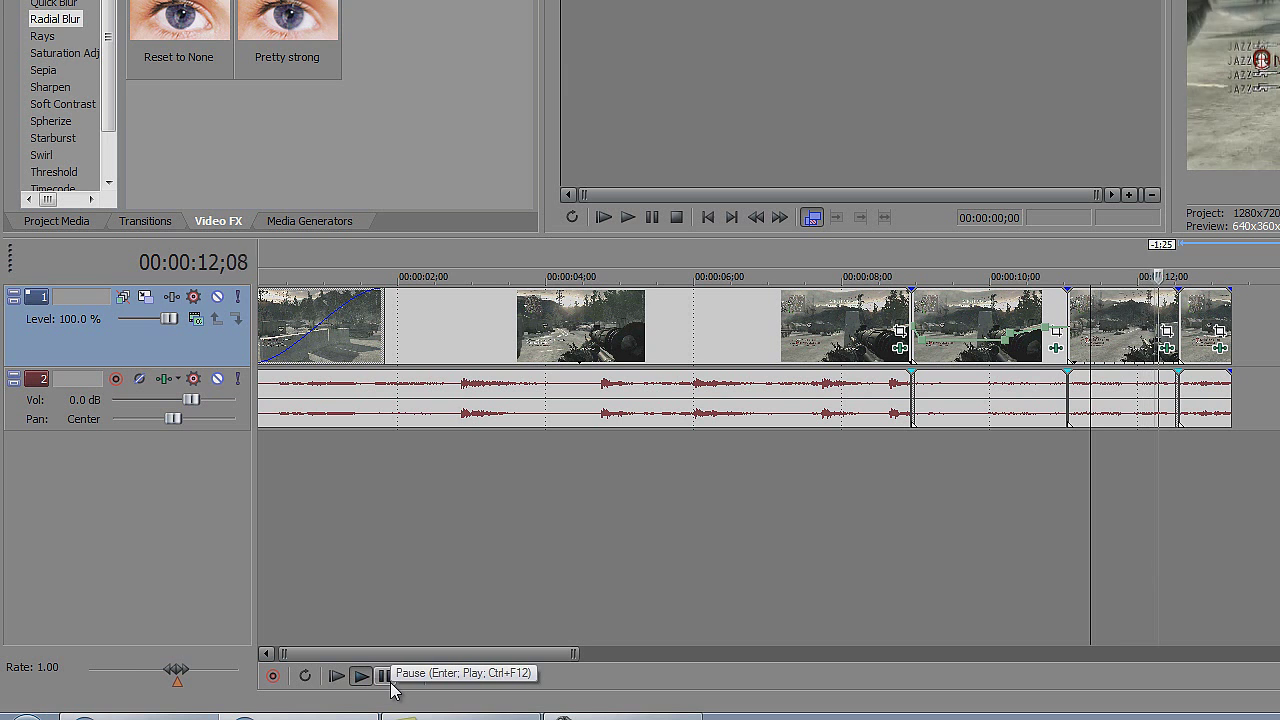
{"action": "left_click", "coordinate": [393, 684]}
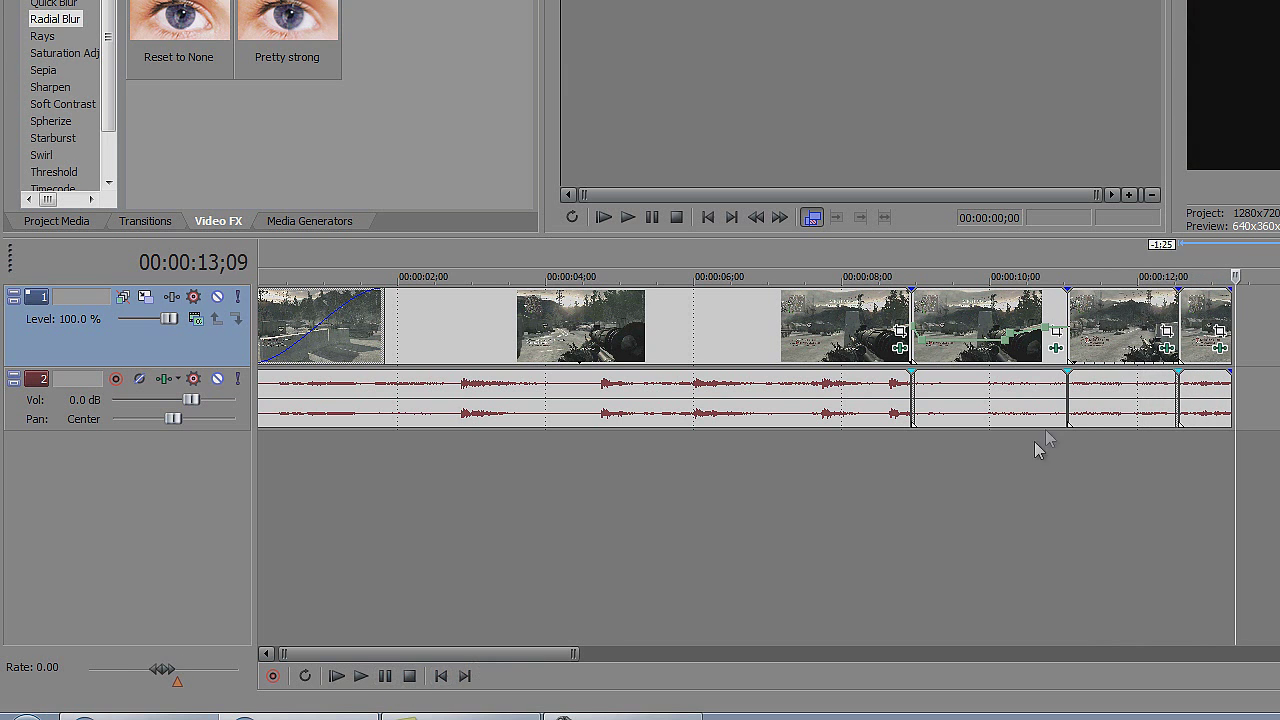
- Apply the Pretty strong Radial Blur preset to the last segment, with strength 0.6364 and the centre at X 0.309, Y 0.807
{"action": "left_click", "coordinate": [1188, 310]}
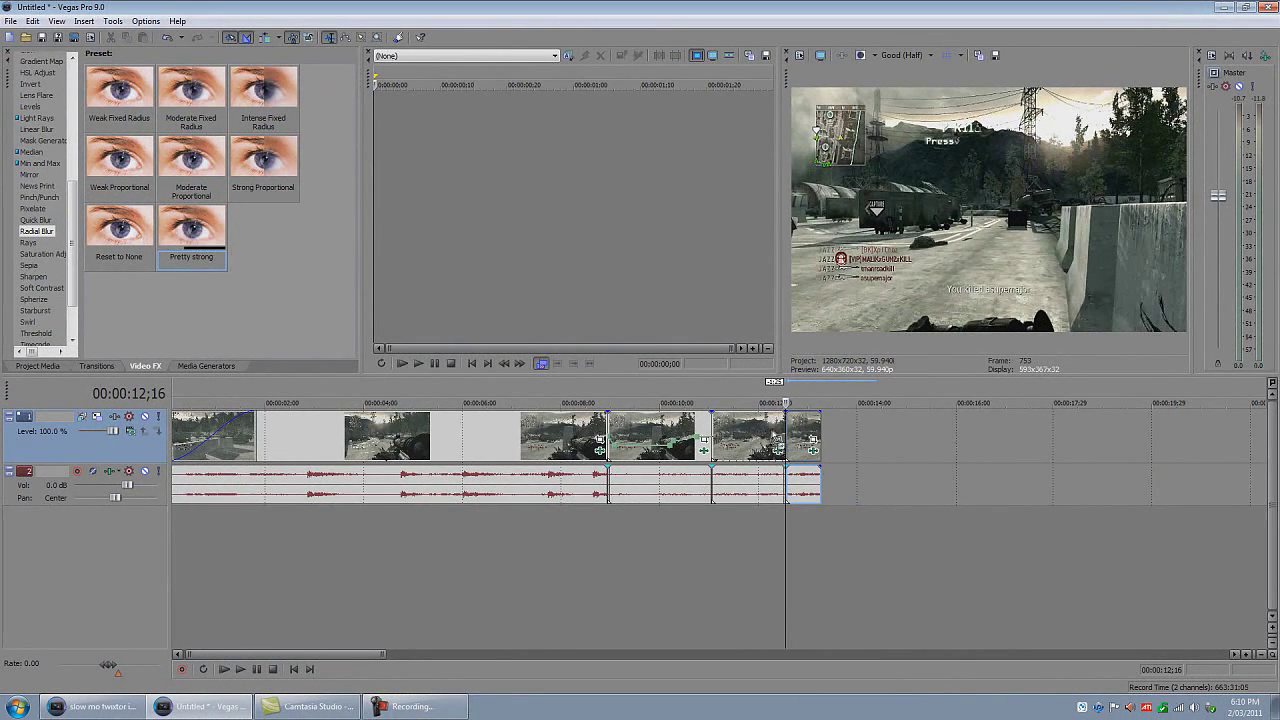
{"action": "left_click_drag", "start_coordinate": [792, 438], "coordinate": [800, 440]}
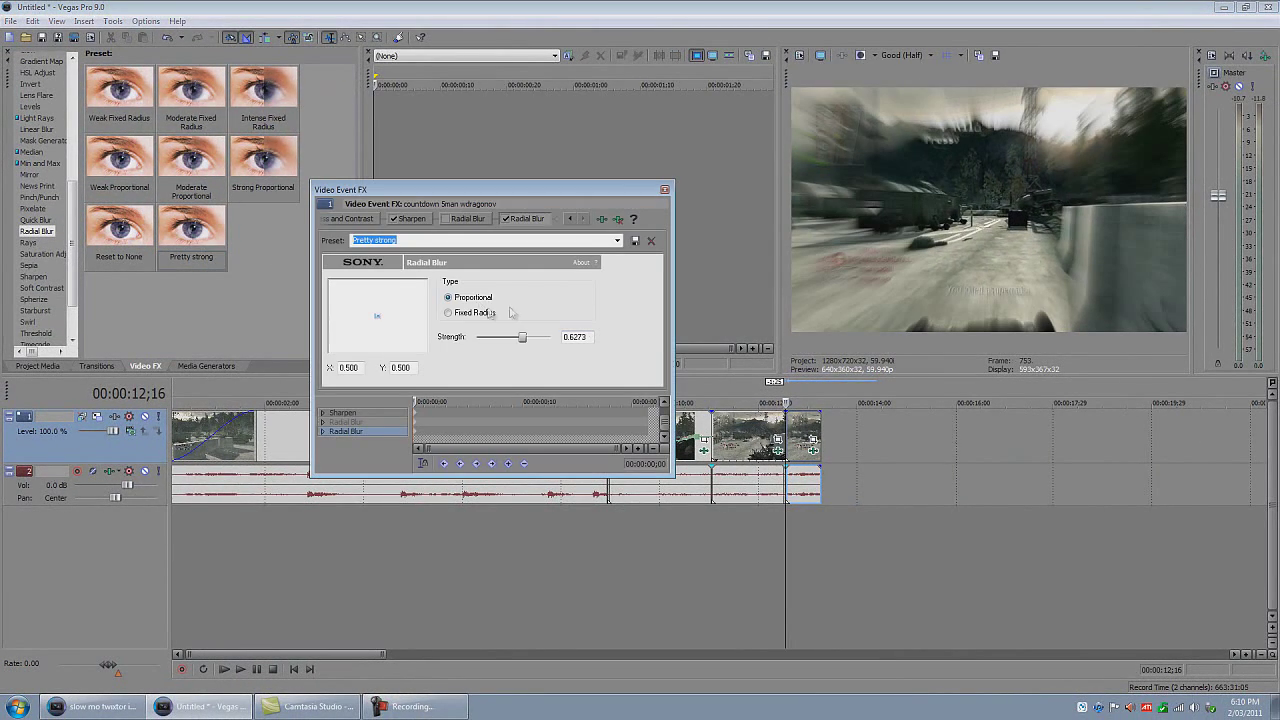
{"action": "left_click_drag", "start_coordinate": [551, 342], "coordinate": [516, 342]}
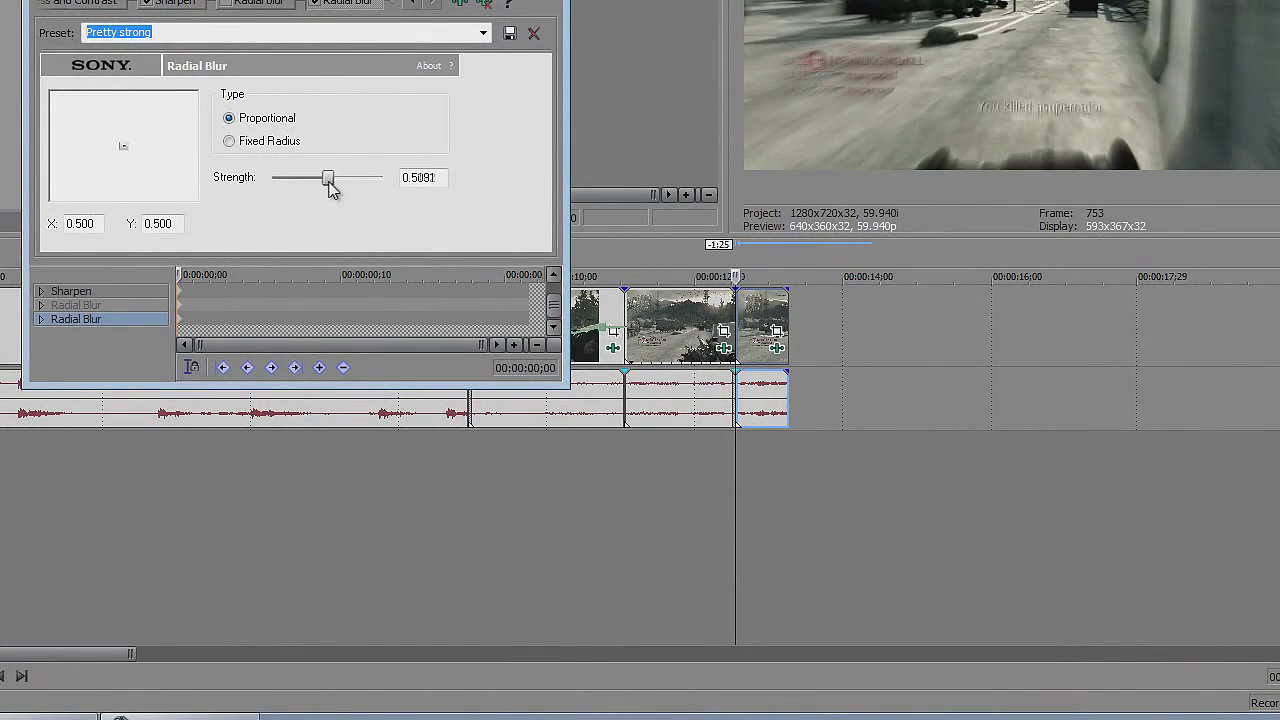
{"action": "mouse_move", "coordinate": [331, 188]}
{"action": "left_mouse_down"}
{"action": "mouse_move", "coordinate": [315, 188]}
{"action": "mouse_move", "coordinate": [338, 188]}
{"action": "left_mouse_up"}
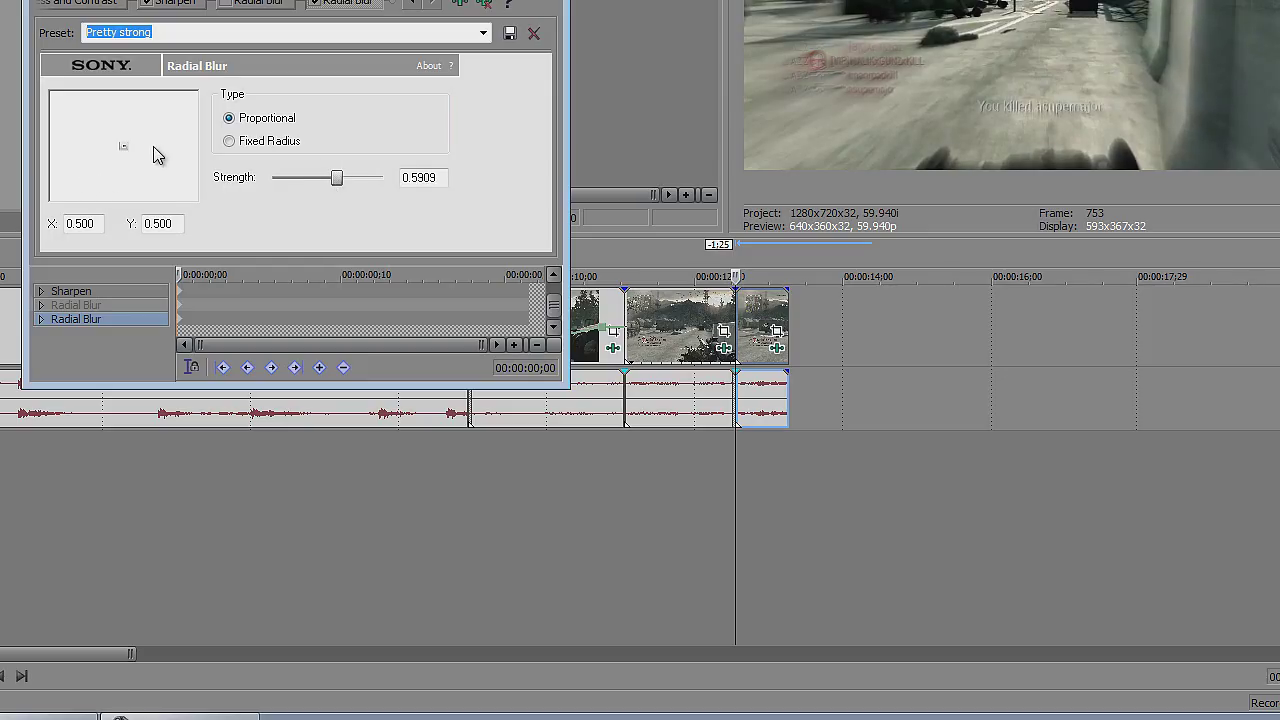
{"action": "left_click_drag", "start_coordinate": [125, 143], "coordinate": [102, 178]}
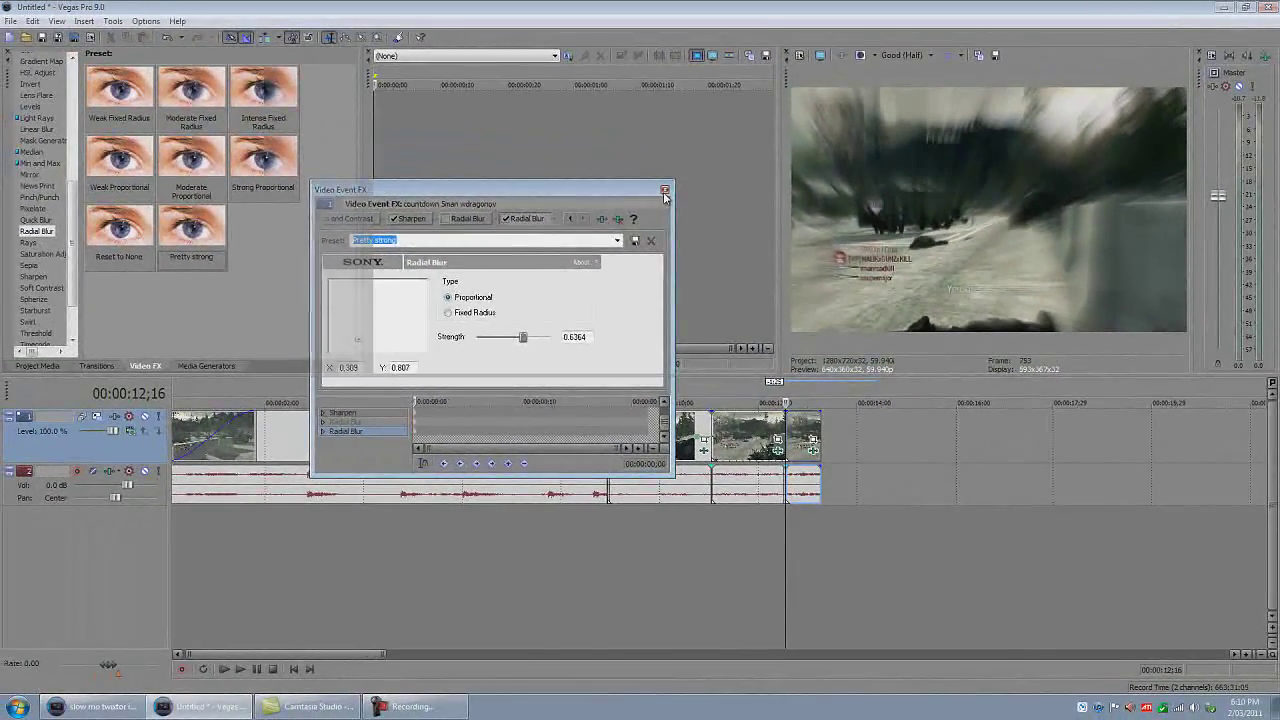
{"action": "left_click", "coordinate": [534, 33]}
- Check the blur in the last segment at 00:00:13;02 and try to add a fade-out at its end
{"action": "left_click", "coordinate": [798, 428]}
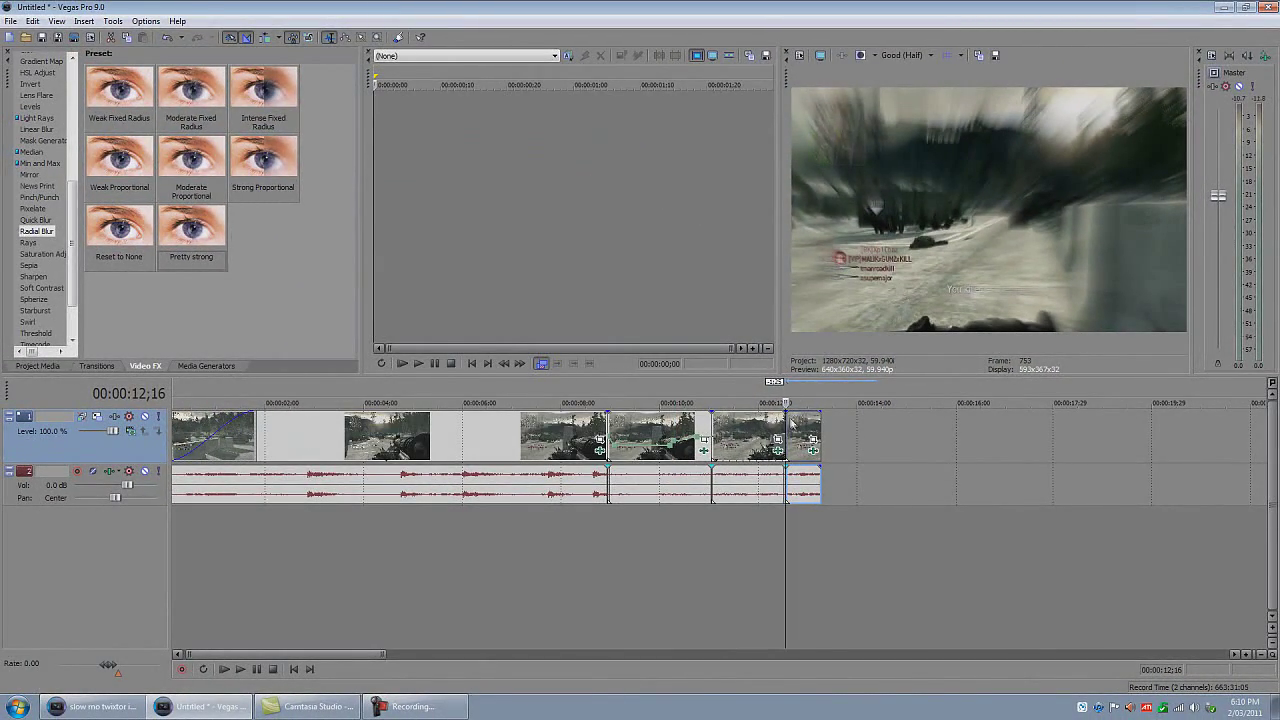
{"action": "left_click", "coordinate": [810, 425]}
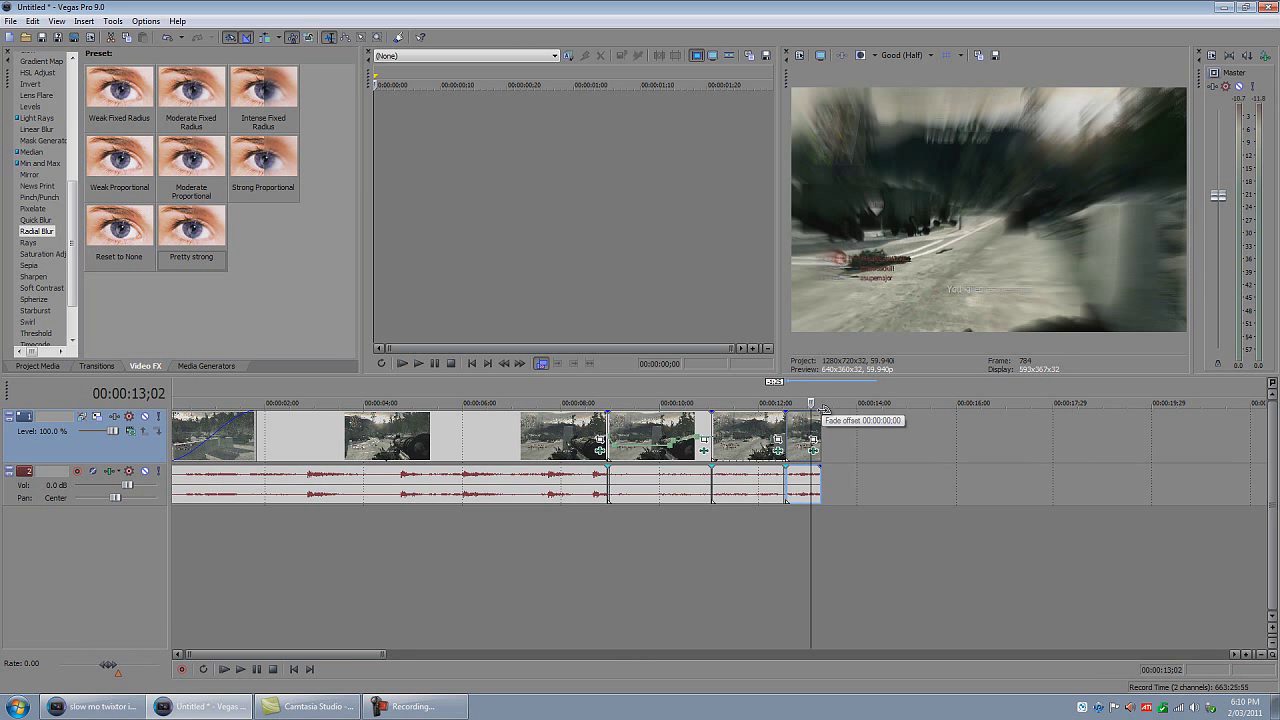
{"action": "mouse_move", "coordinate": [822, 411]}
{"action": "left_mouse_down"}
{"action": "mouse_move", "coordinate": [808, 416]}
{"action": "mouse_move", "coordinate": [820, 420]}
{"action": "left_mouse_up"}
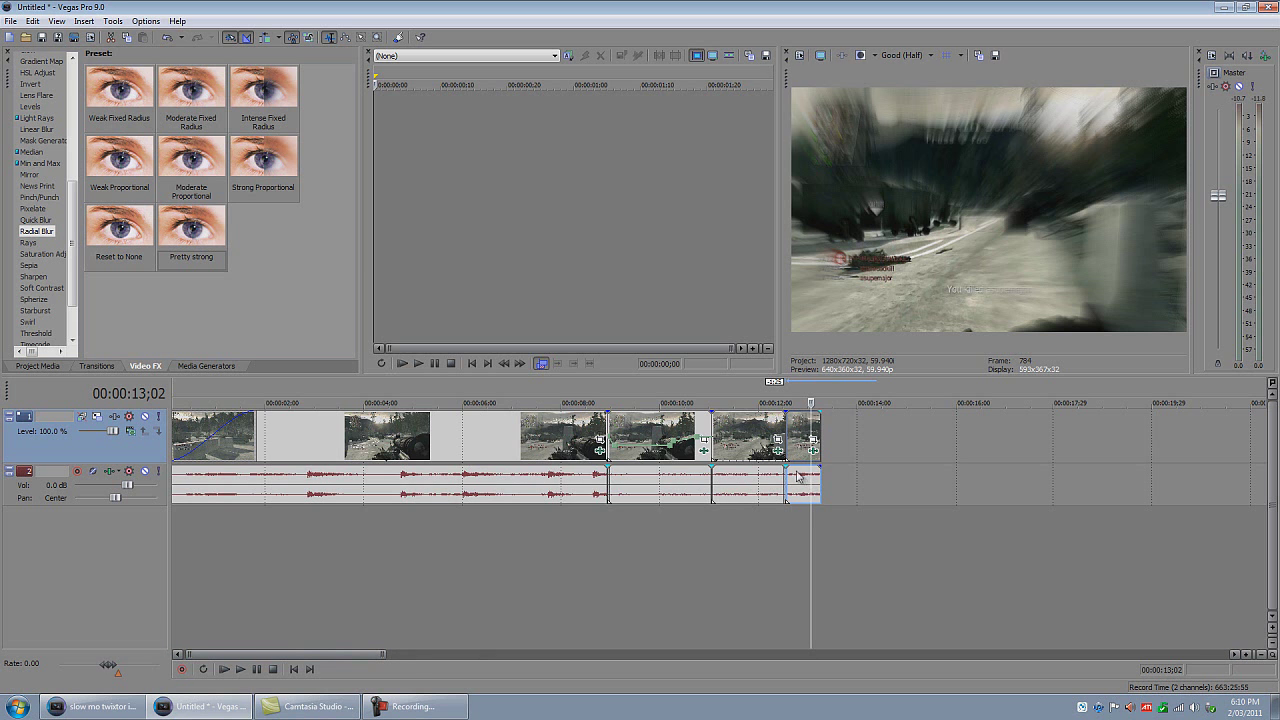
{"action": "left_click", "coordinate": [786, 425]}
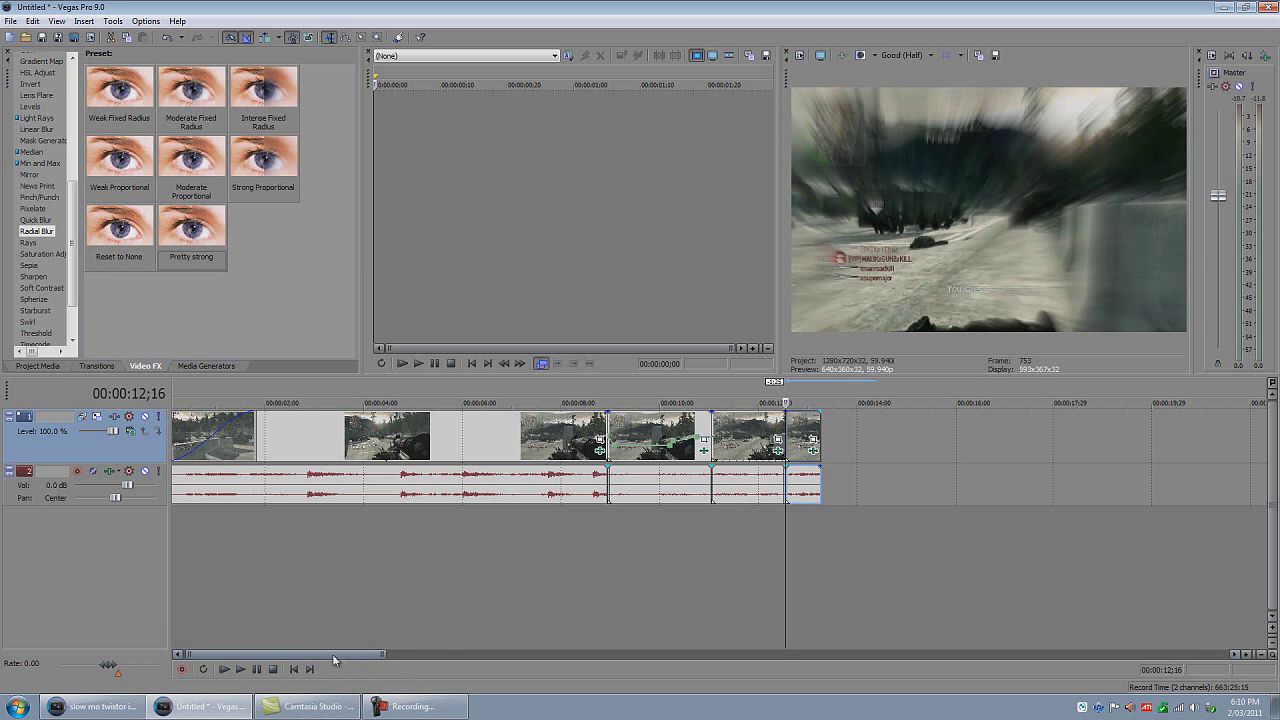
- Reduce the video track's height further and return the cursor to the start of the project
{"action": "left_click", "coordinate": [293, 669]}
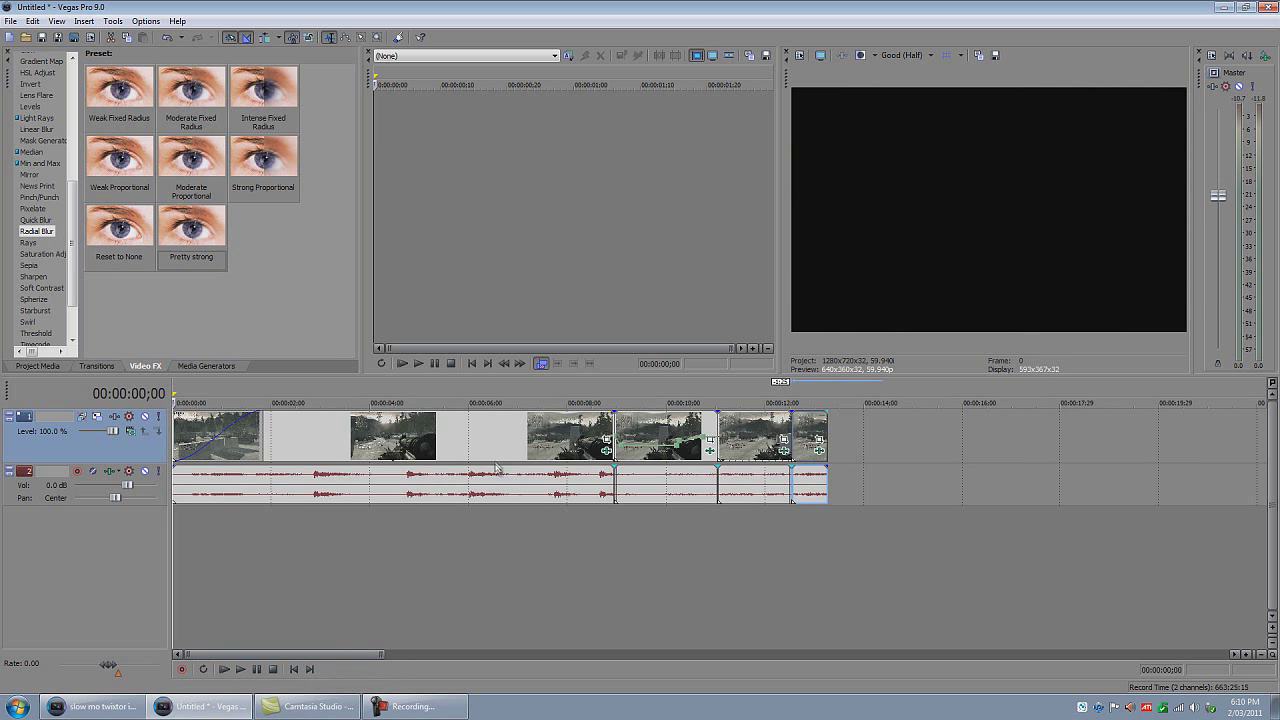
{"action": "left_click_drag", "start_coordinate": [92, 463], "coordinate": [96, 452]}
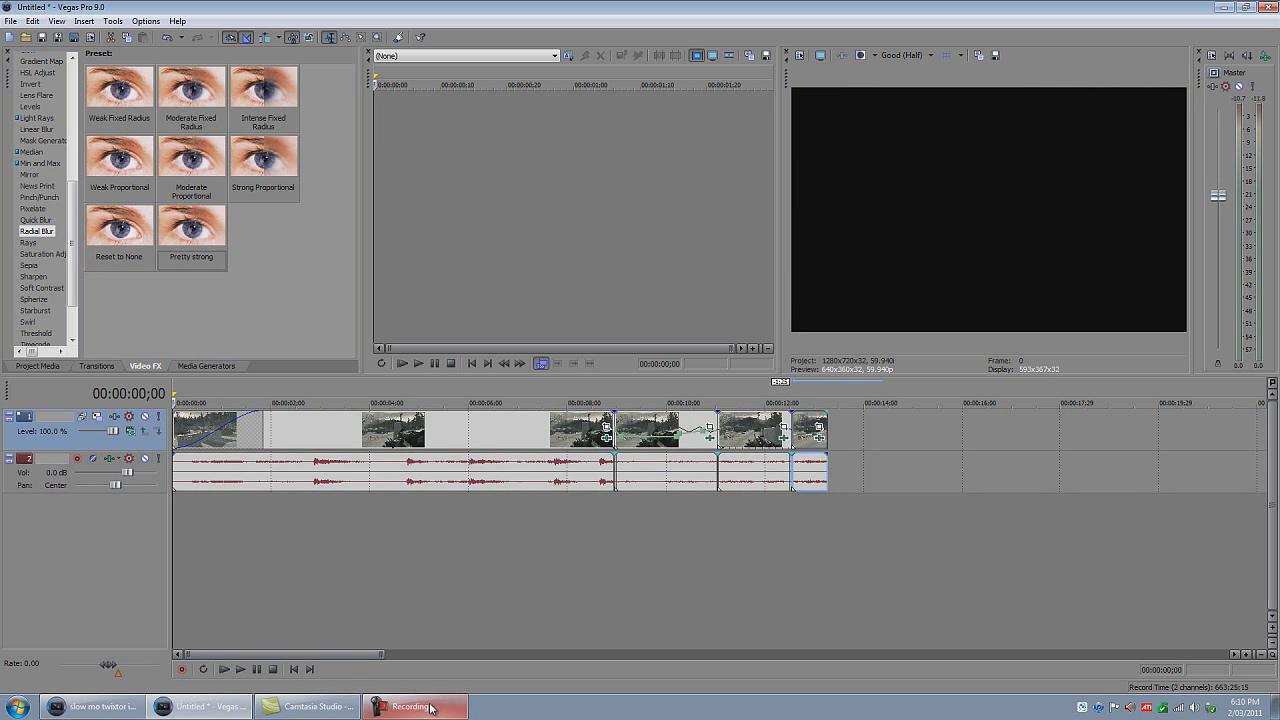
{"action": "left_click_drag", "start_coordinate": [795, 520], "coordinate": [816, 521]}
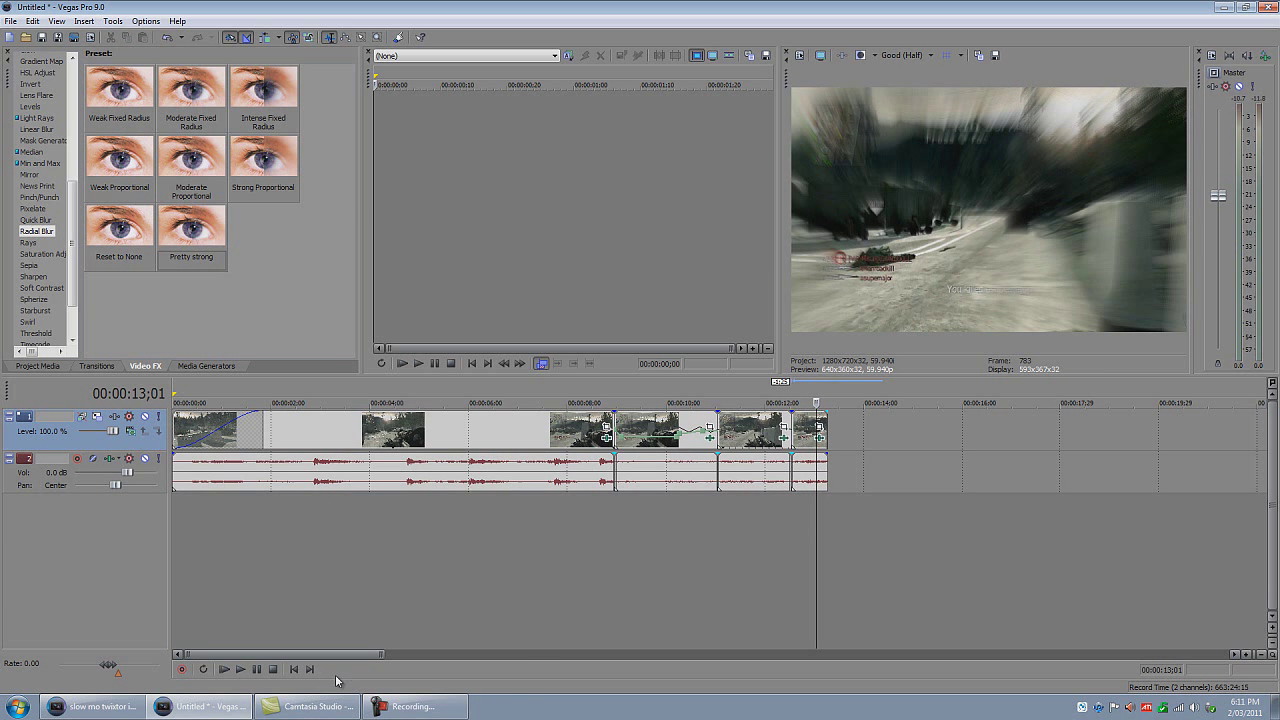
{"action": "left_click", "coordinate": [294, 669]}
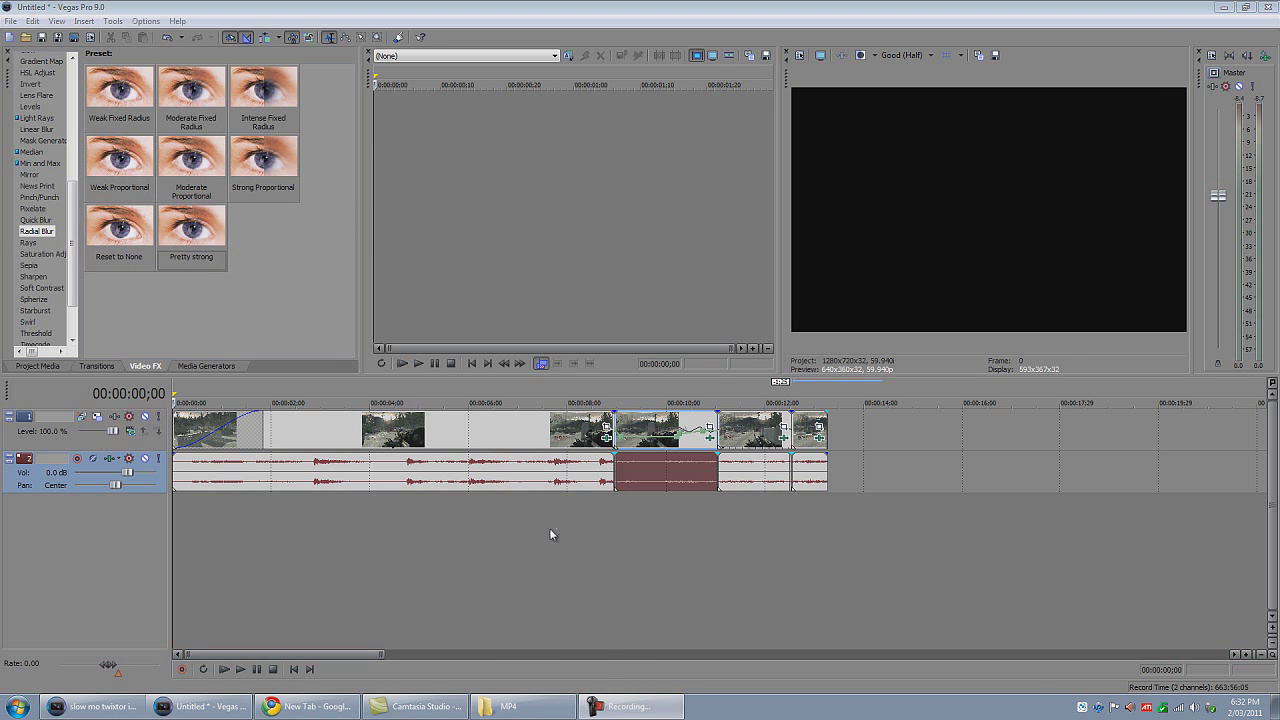
- Play back the slow-motion segments from 00:00:08;28 and place the cursor at 00:00:08;06
{"action": "left_click", "coordinate": [601, 512]}
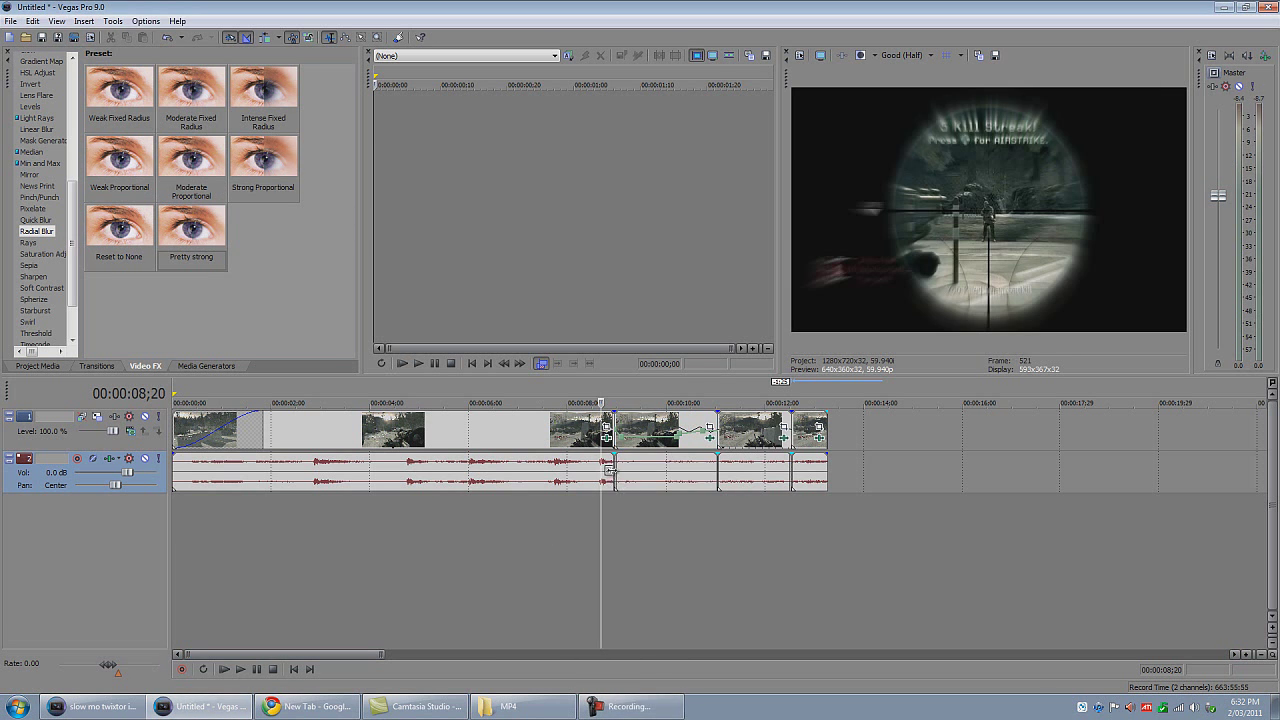
{"action": "left_click", "coordinate": [614, 468]}
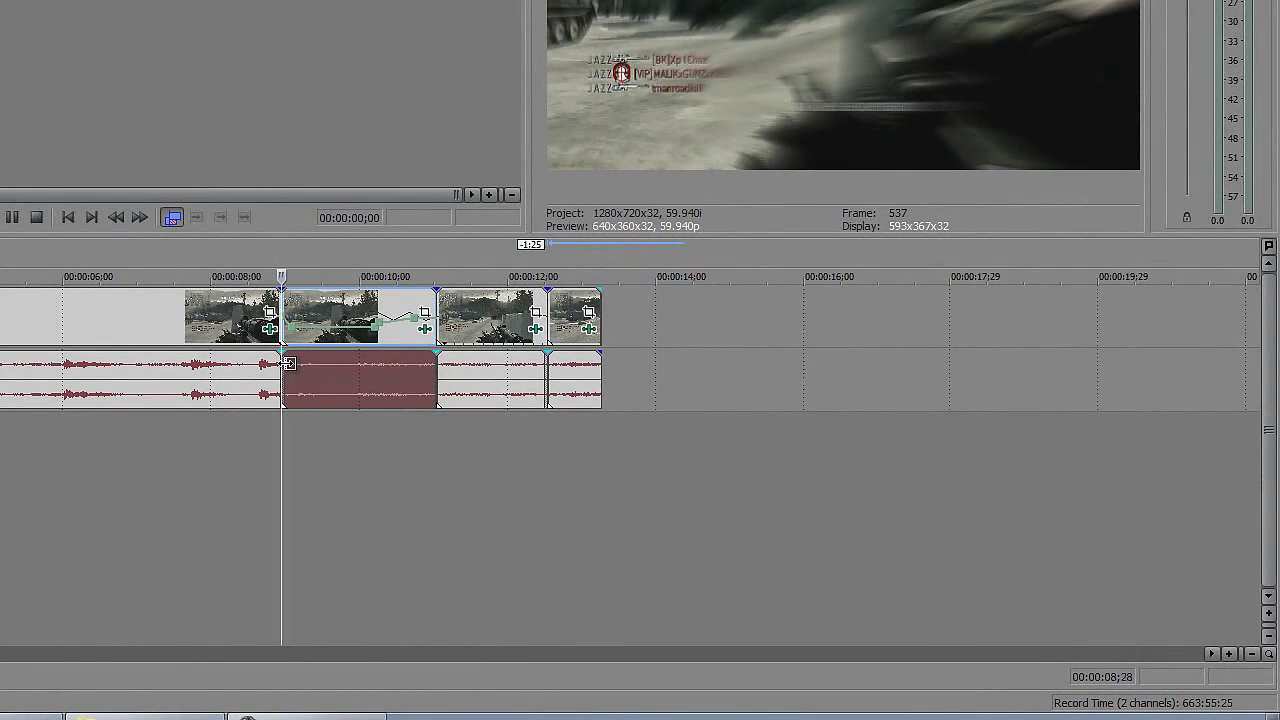
{"action": "key", "text": "space"}
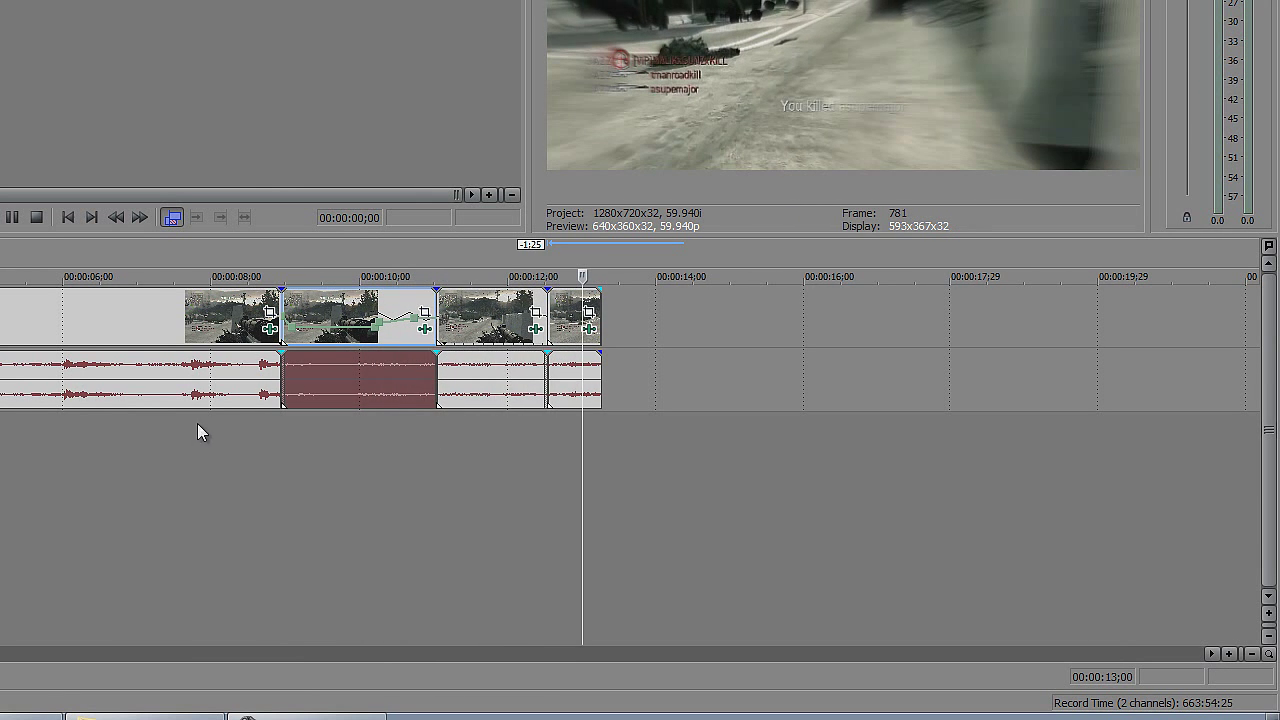
{"action": "left_click", "coordinate": [226, 425]}
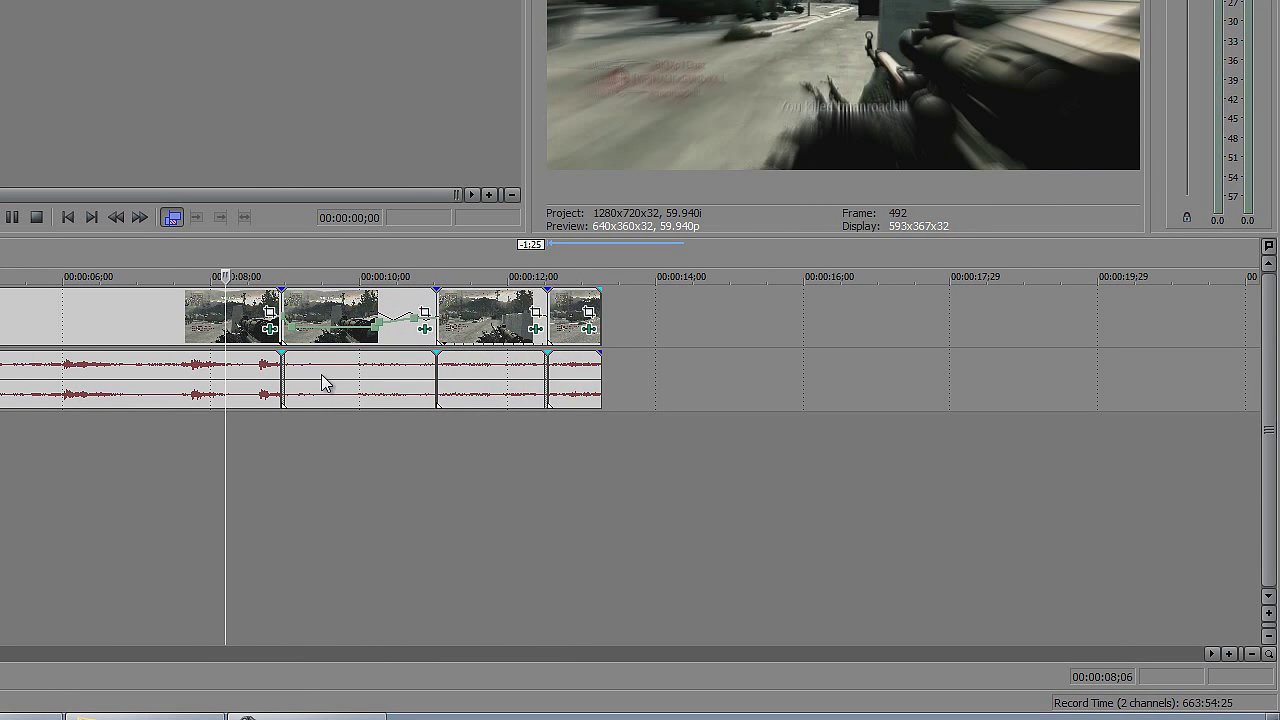
- Lock the pitch change to stretch for the second audio segment, which starts at 00:00:08;28
{"action": "right_click", "coordinate": [379, 395]}
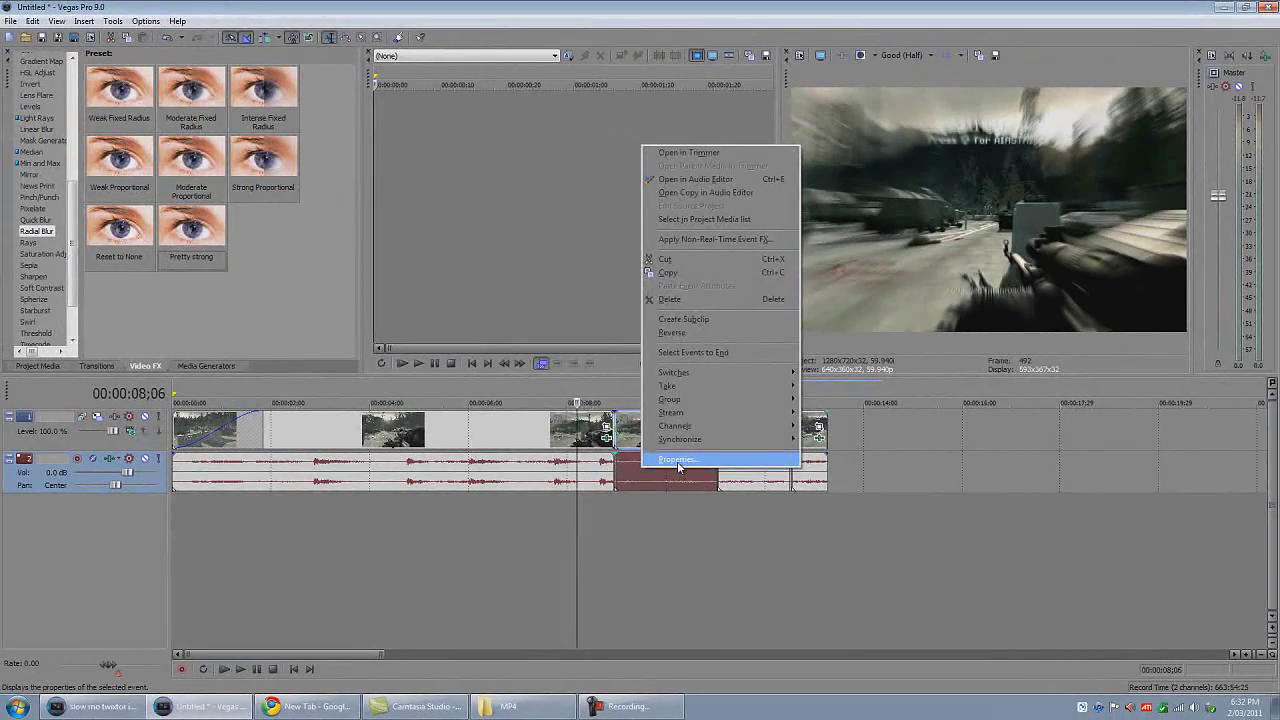
{"action": "left_click", "coordinate": [432, 378]}
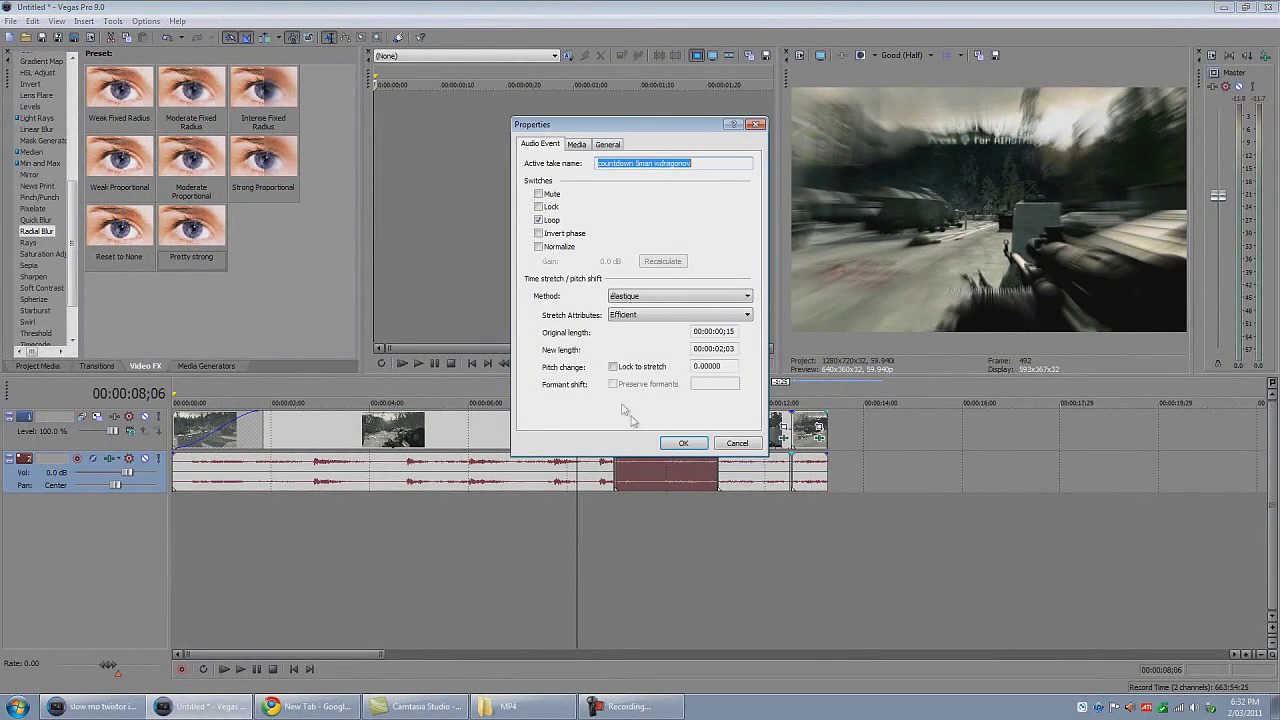
{"action": "left_click", "coordinate": [624, 367]}
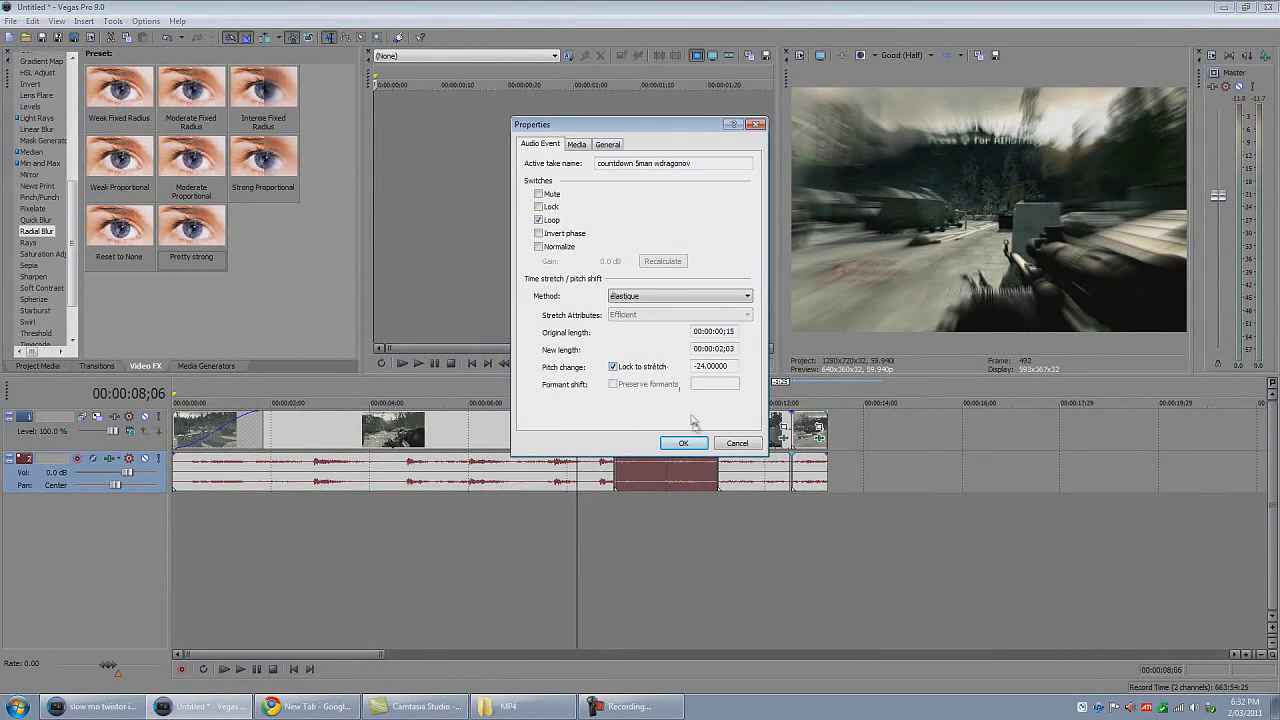
{"action": "left_click", "coordinate": [687, 449]}
- Lock the pitch change to stretch for the third audio segment, which starts at about 00:00:11;01
{"action": "right_click", "coordinate": [740, 476]}
{"action": "left_click", "coordinate": [770, 466]}
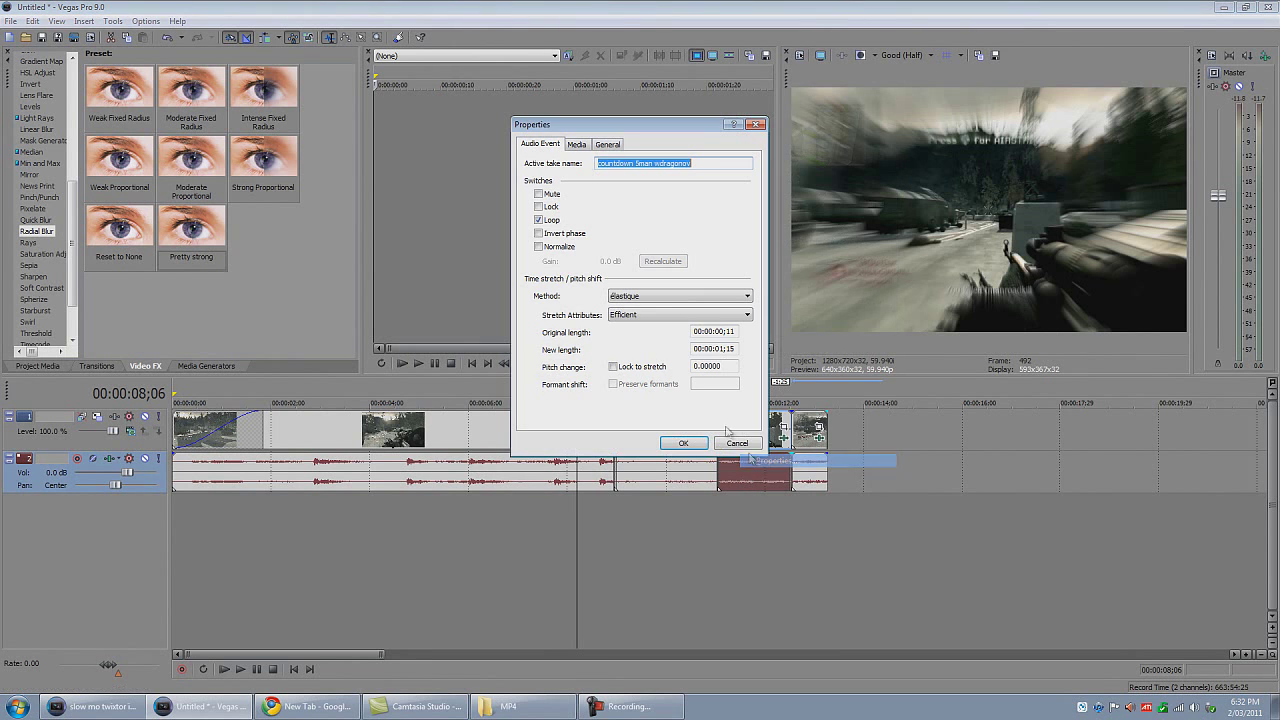
{"action": "left_click", "coordinate": [613, 367]}
{"action": "left_click", "coordinate": [683, 443]}
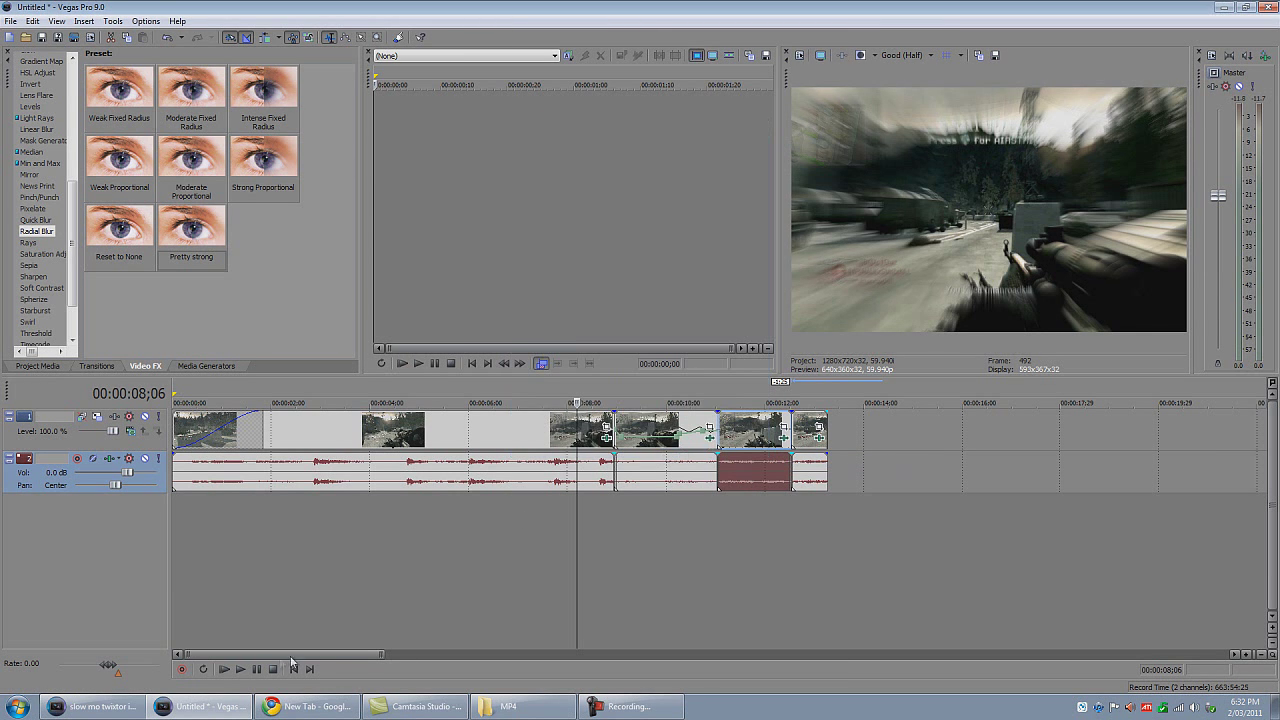
- Play back the stretched audio from 00:00:08;06 to check its pitch, and return the cursor to the project start
{"action": "left_click", "coordinate": [240, 669]}
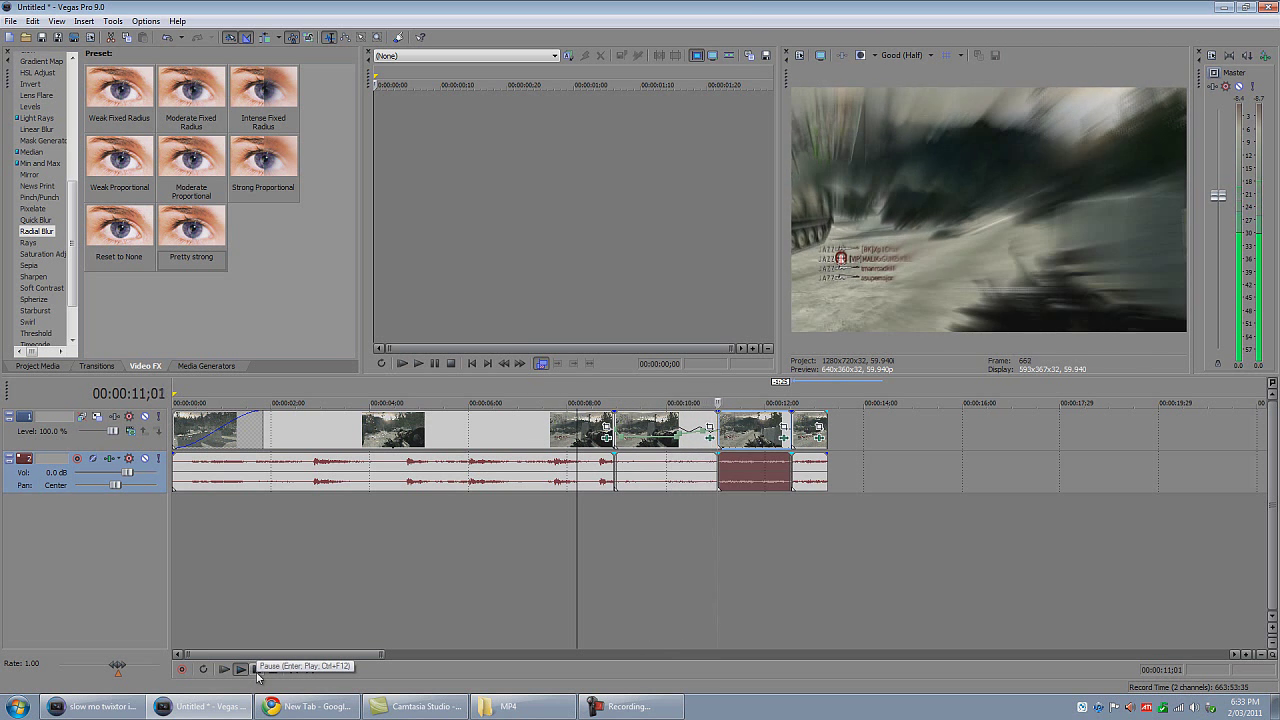
{"action": "left_click", "coordinate": [257, 672]}
{"action": "left_click", "coordinate": [580, 511]}
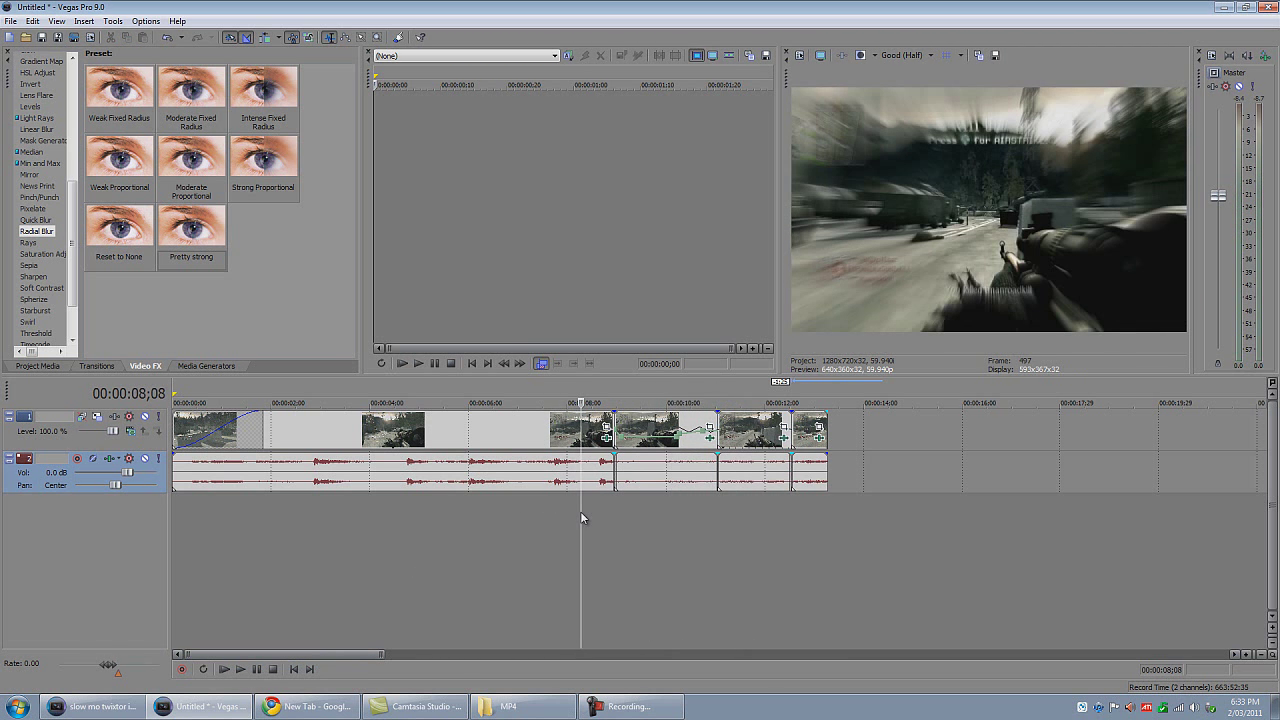
{"action": "left_click", "coordinate": [295, 669]}
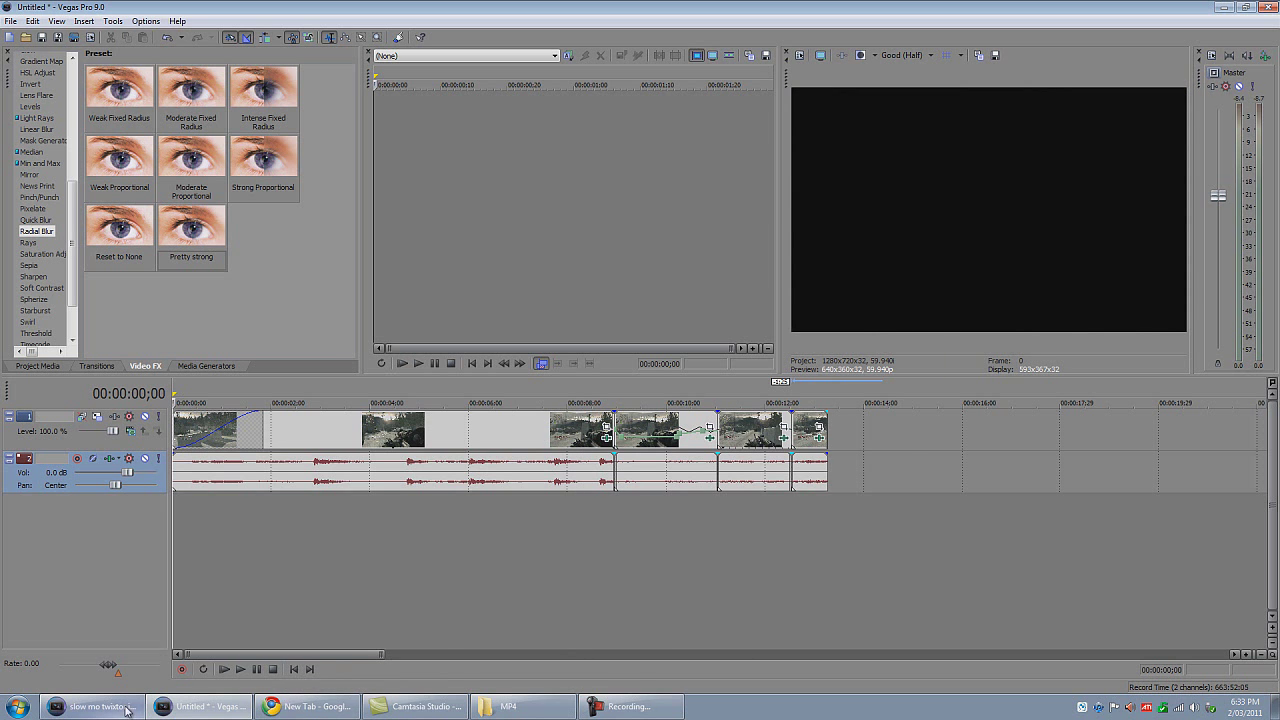
- Switch to the slow mo twixtor in sony vegas.veg project, examine its frames at 00:00:08;25 and 00:00:12;05, and return to its start
{"action": "left_click", "coordinate": [126, 709]}
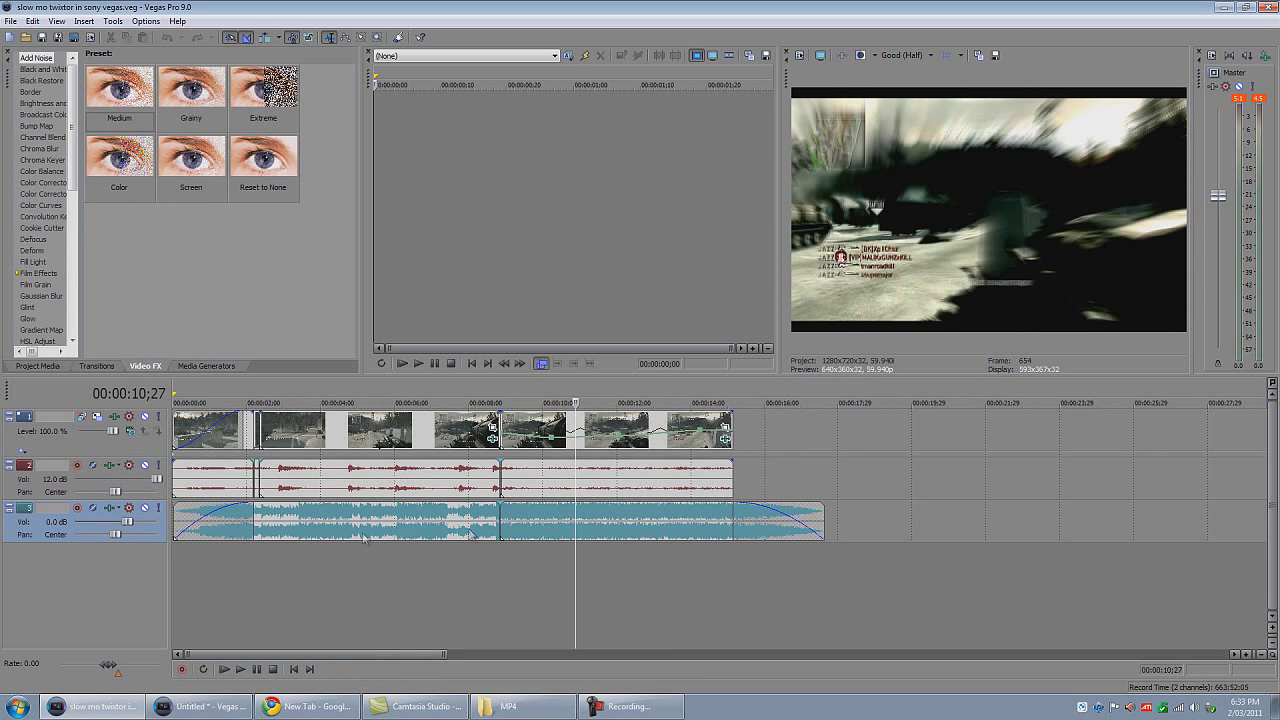
{"action": "mouse_move", "coordinate": [237, 418]}
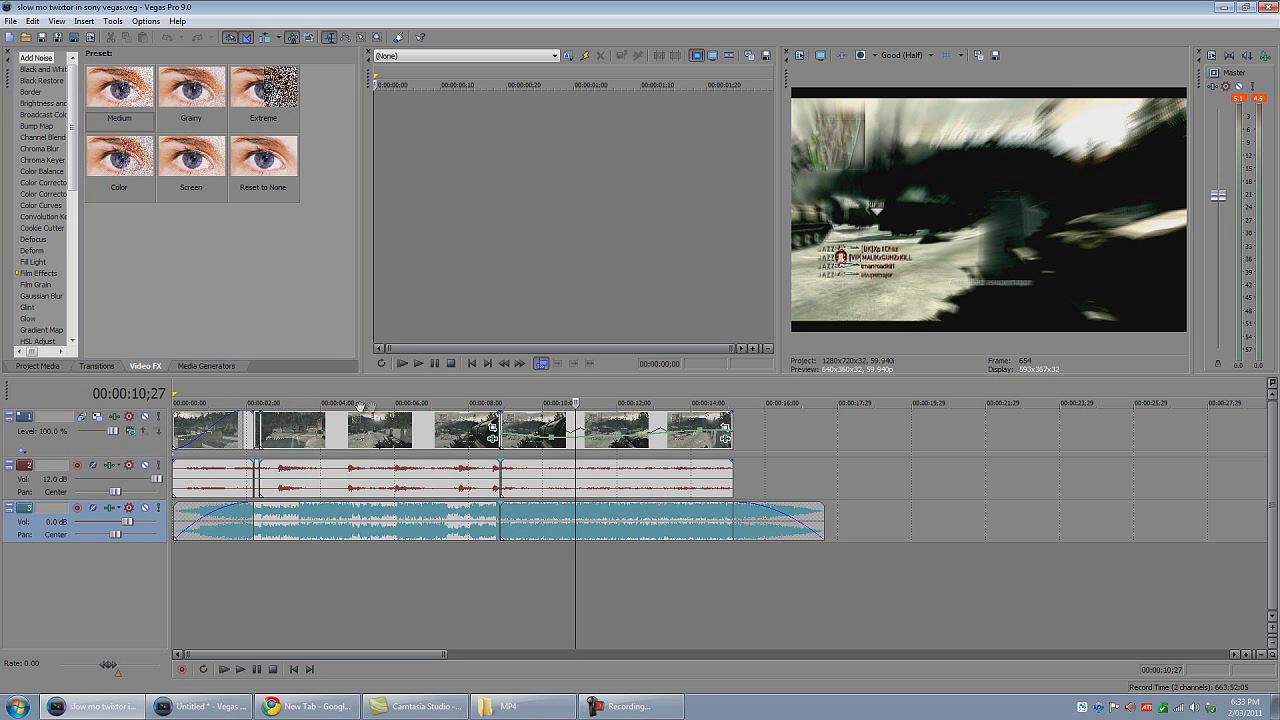
{"action": "left_click", "coordinate": [293, 669]}
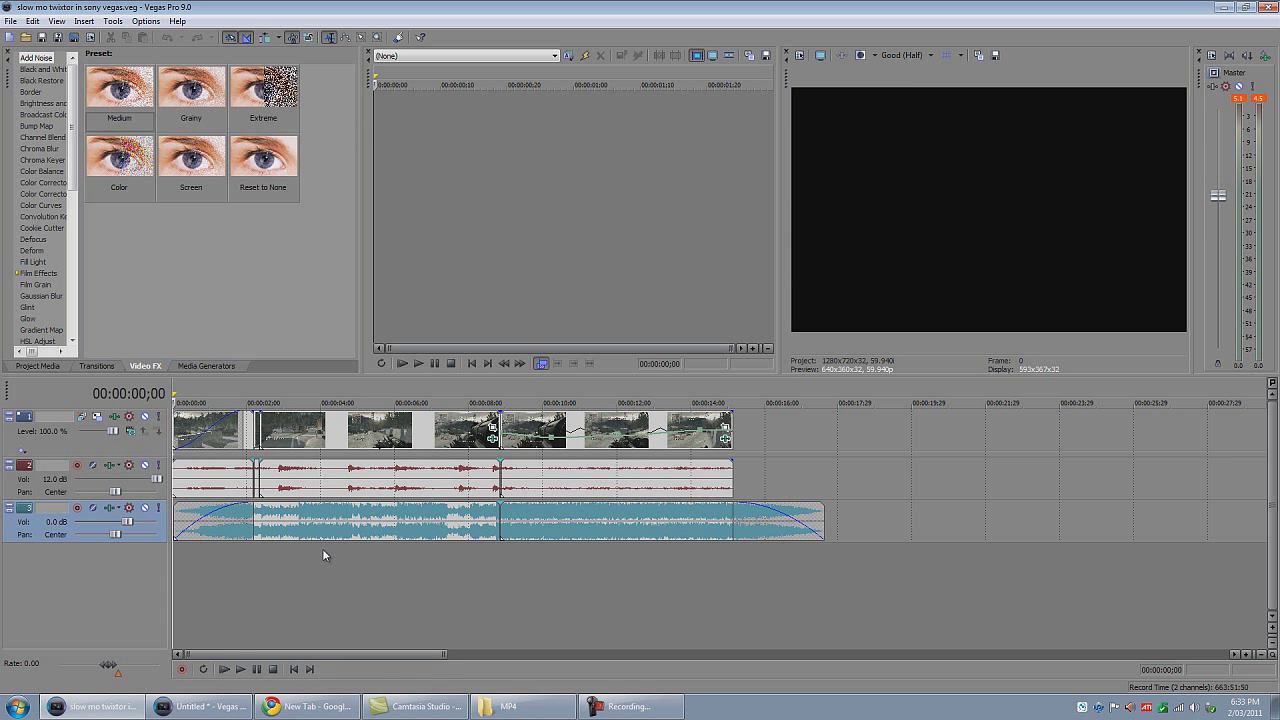
{"action": "left_click", "coordinate": [500, 580]}
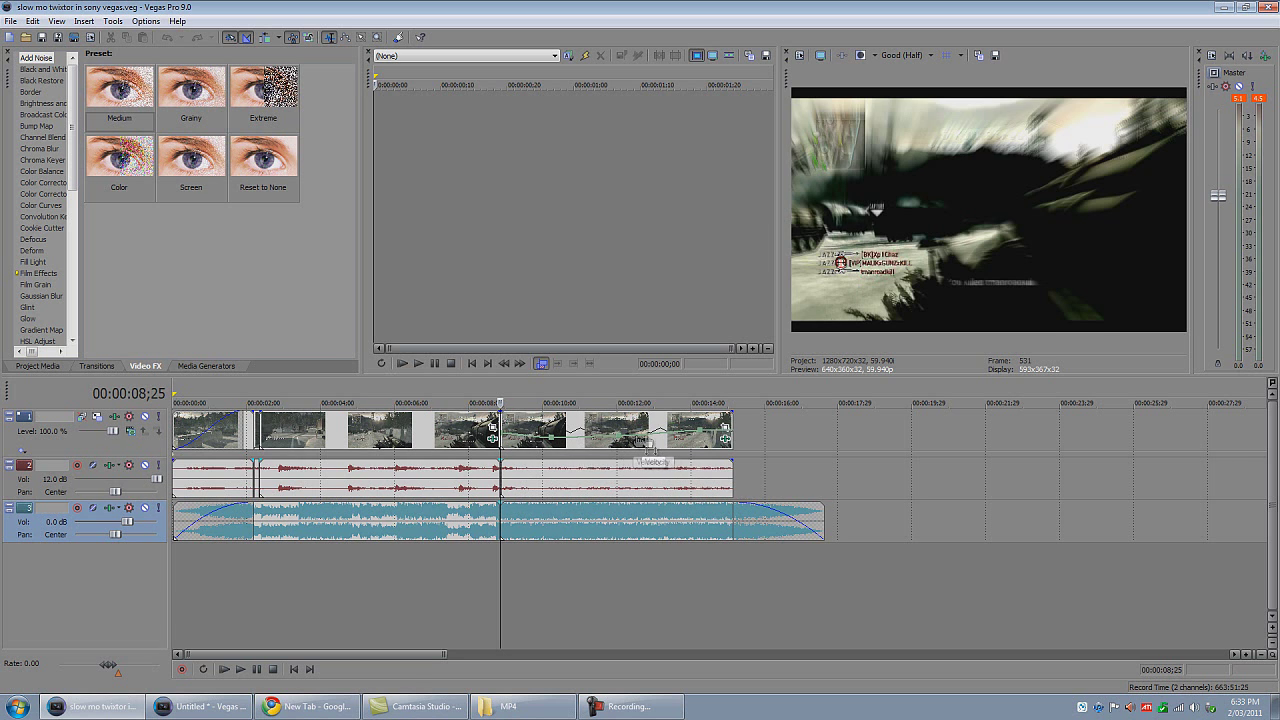
{"action": "left_click", "coordinate": [623, 583]}
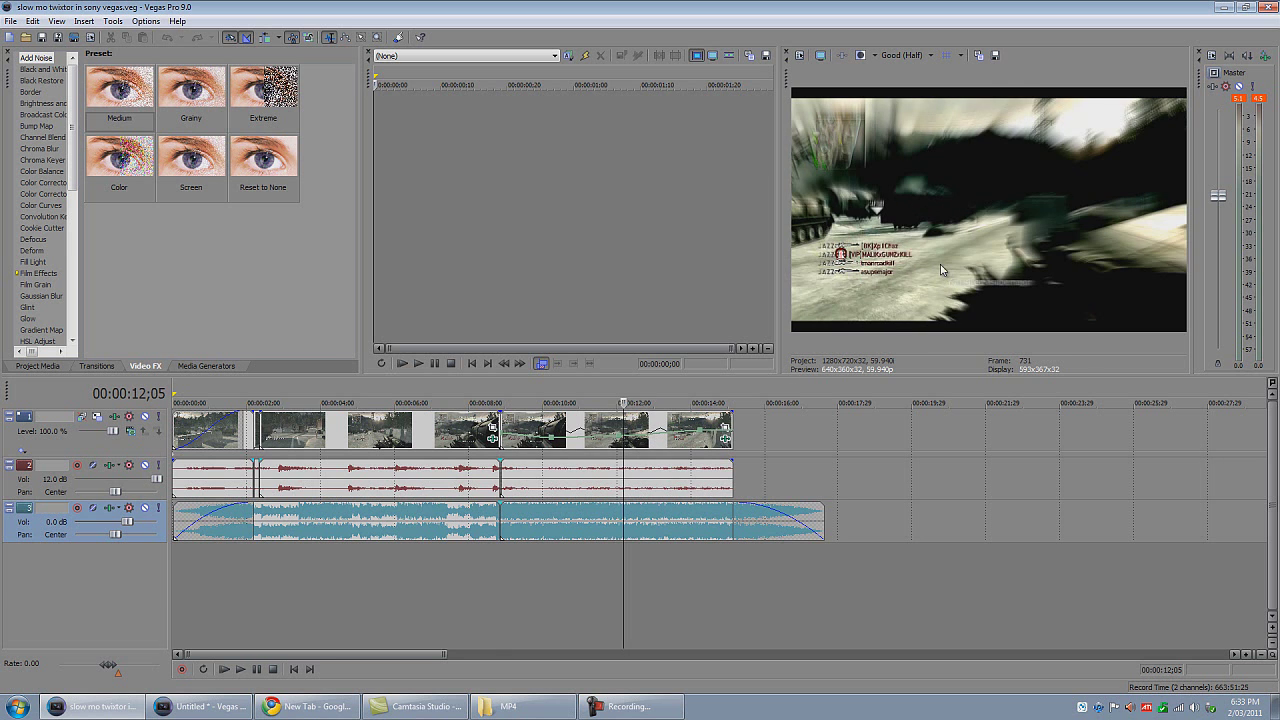
{"action": "left_click", "coordinate": [295, 669]}
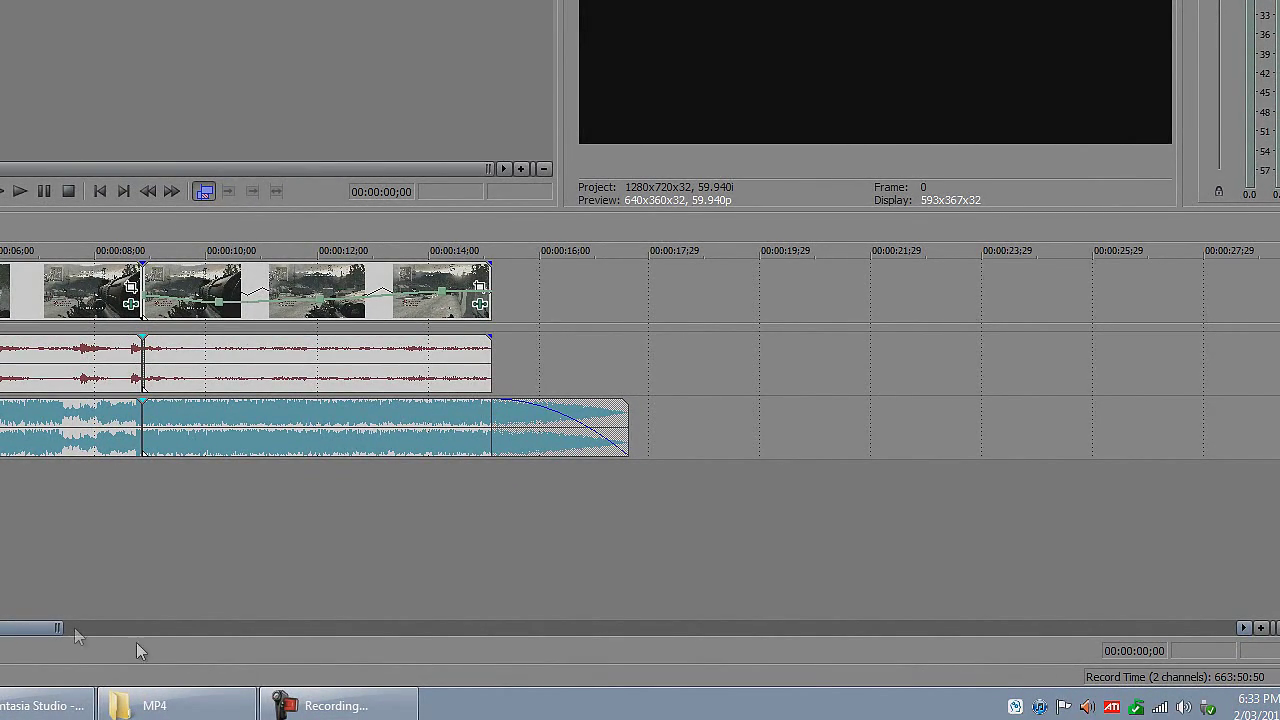
{"action": "left_click", "coordinate": [340, 708]}
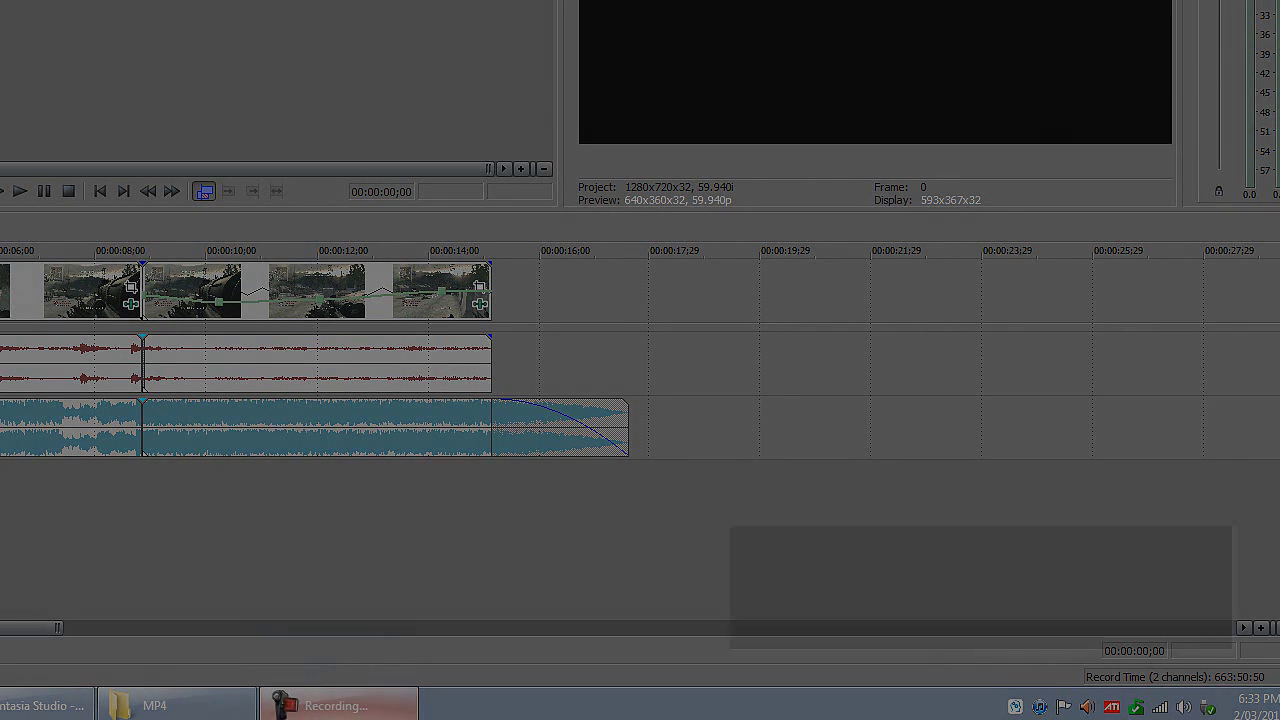